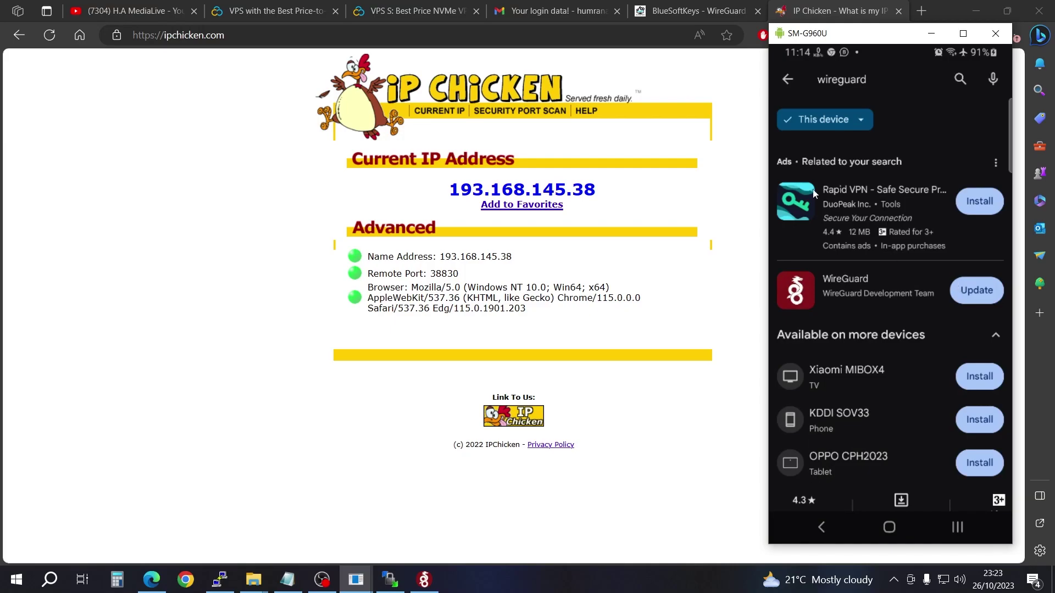
Step: Launch WireGuard from the phone's home screen, then switch back to the PuTTY terminal
left_click(901, 527)
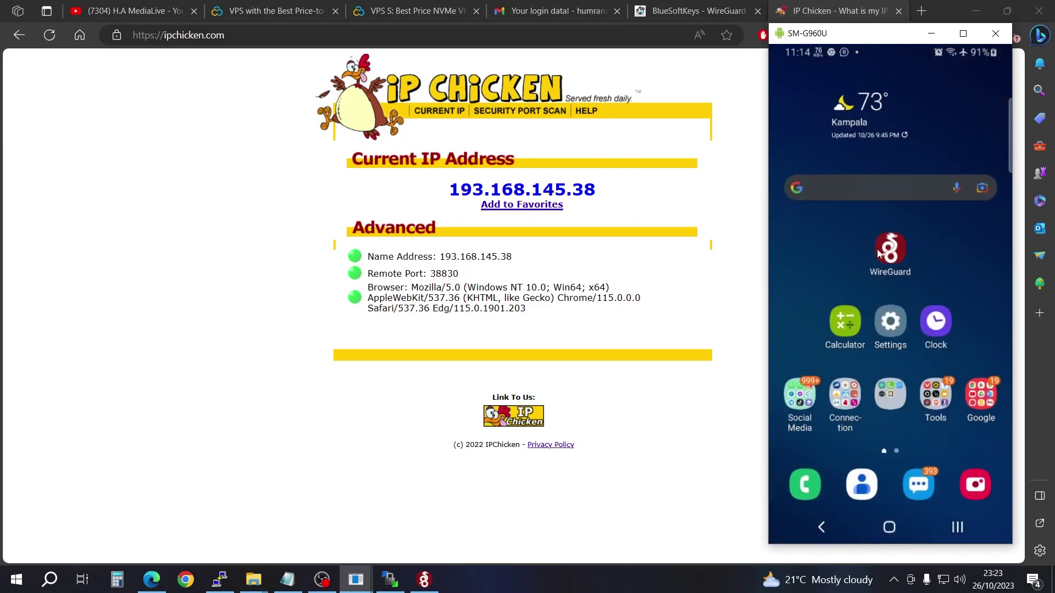
left_click(893, 175)
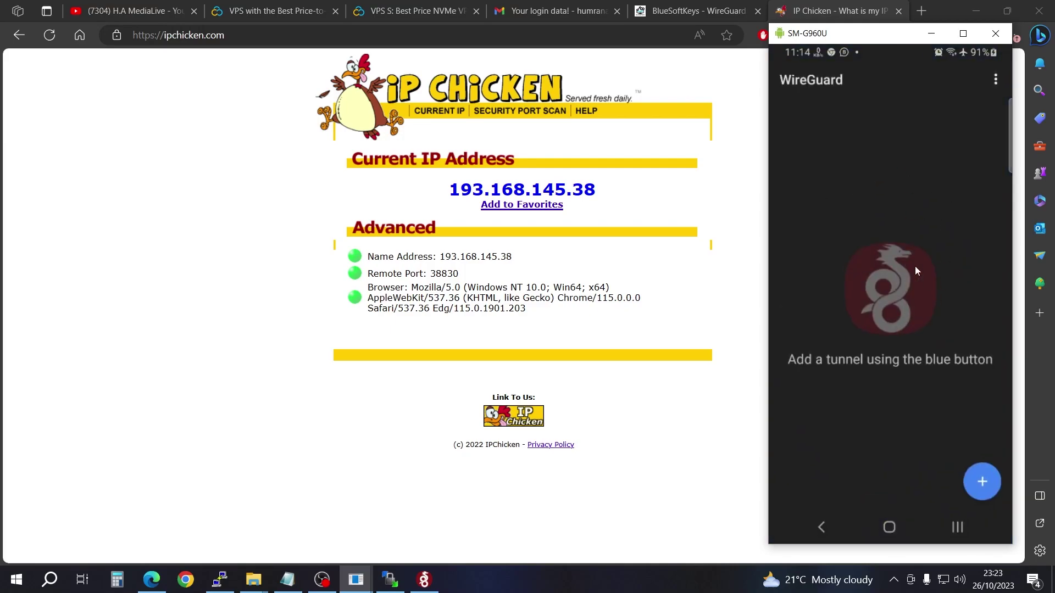
key("alt+Tab")
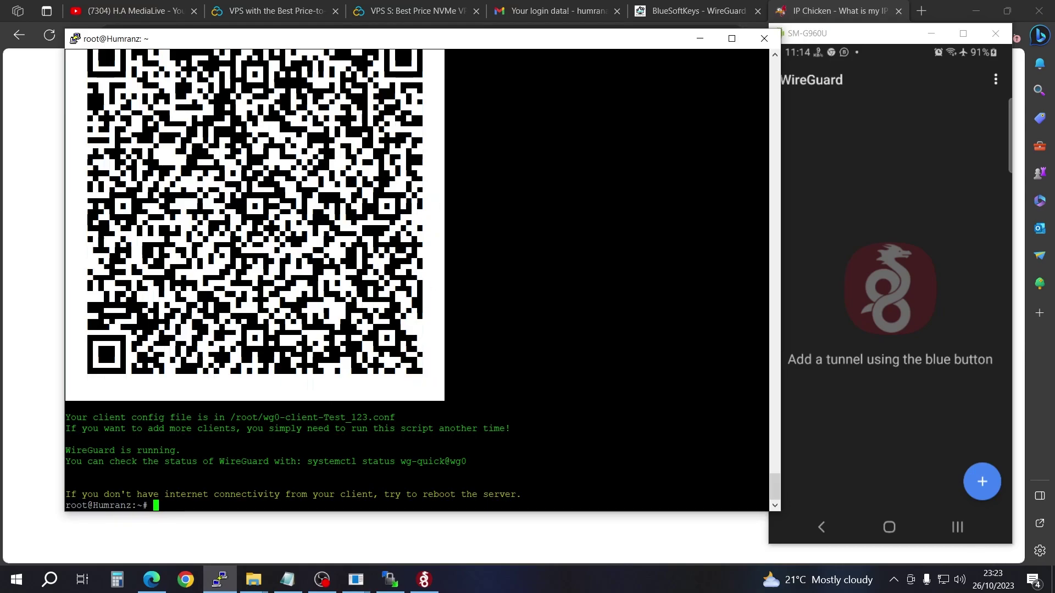
Step: Copy ./wireguard-install.sh from the BlueSoftKeys page, paste it into PuTTY, and run it
key("Up")
key("BackSpace")
key("BackSpace")
key("BackSpace")
key("BackSpace")
key("BackSpace")
key("BackSpace")
key("BackSpace")
key("BackSpace")
key("BackSpace")
key("BackSpace")
key("BackSpace")
key("BackSpace")
key("BackSpace")
key("BackSpace")
left_click(681, 8)
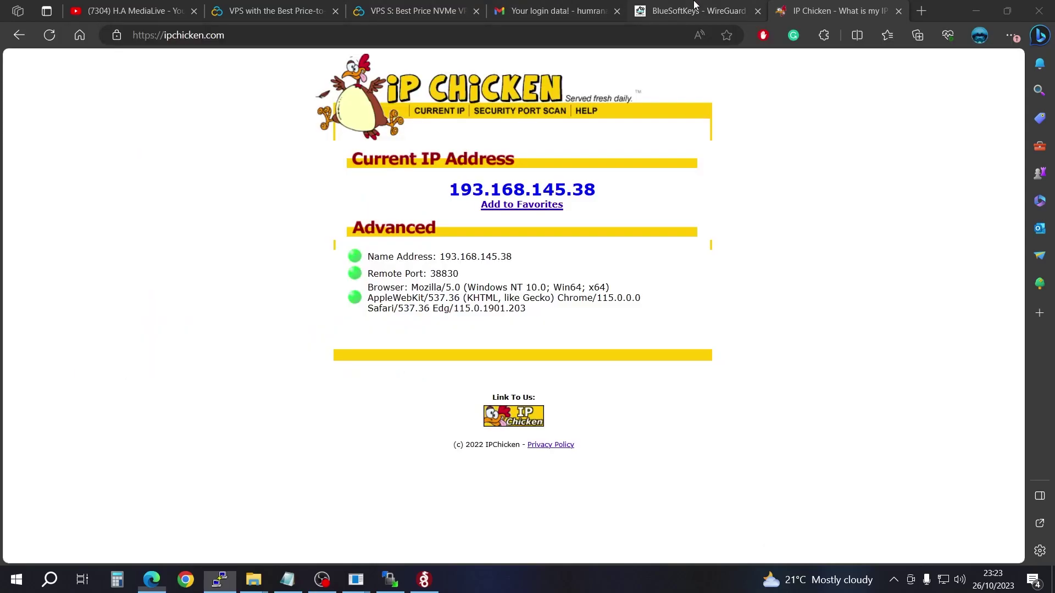
right_click(200, 482)
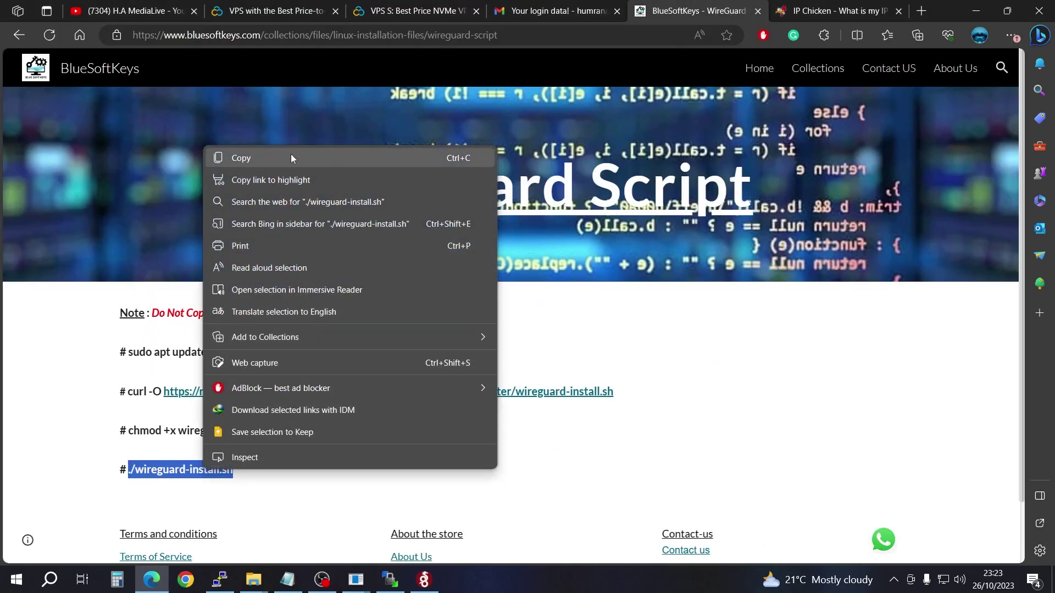
left_click(293, 156)
left_click(219, 579)
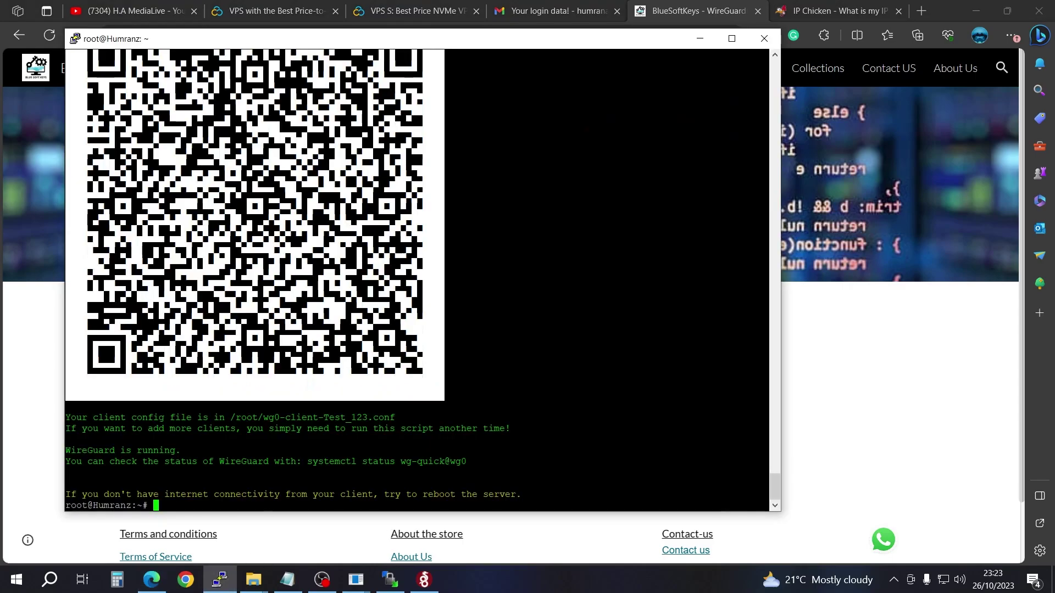
key("shift+Insert")
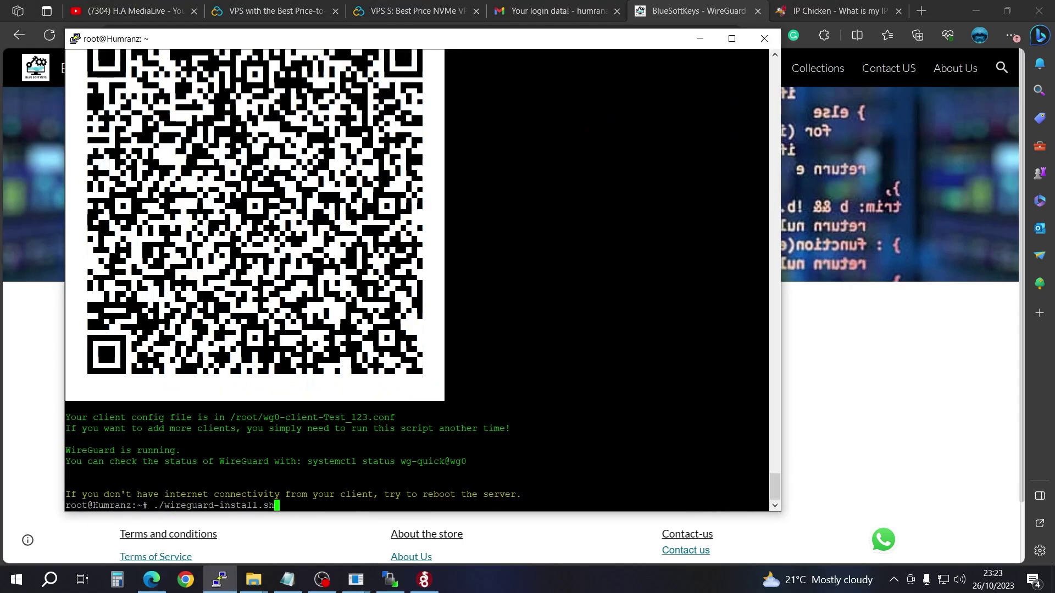
key("Return")
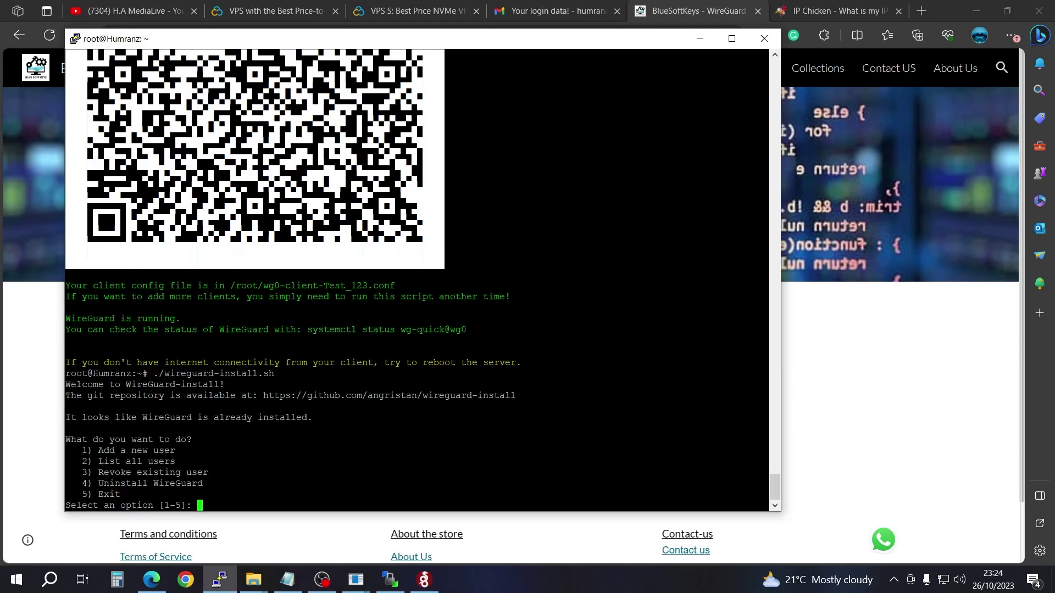
Step: Choose option 1 and add client testnow, accepting the default client addresses
type("1")
key("Return")
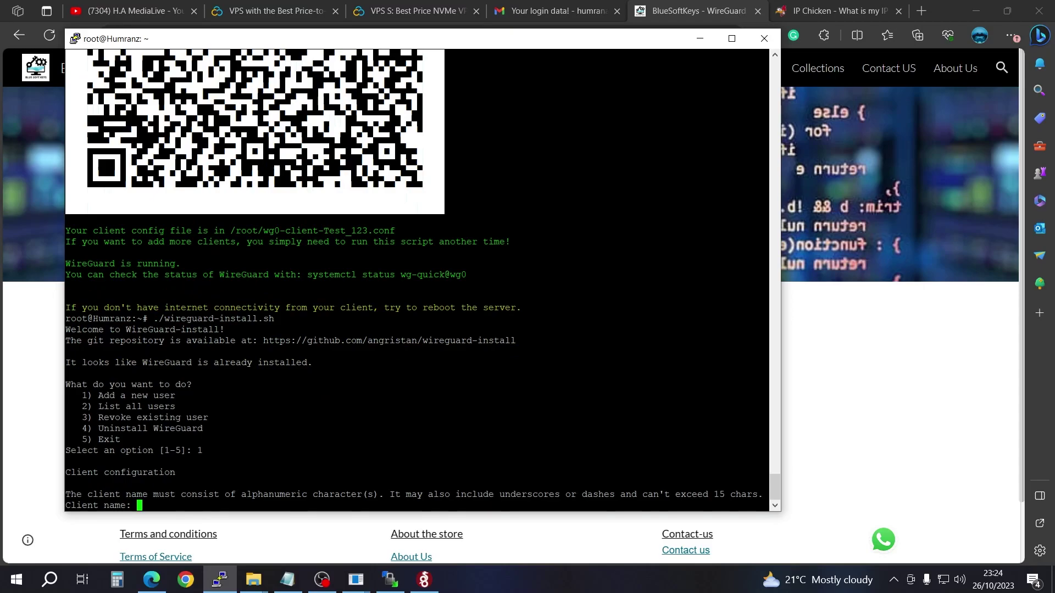
type("testnow")
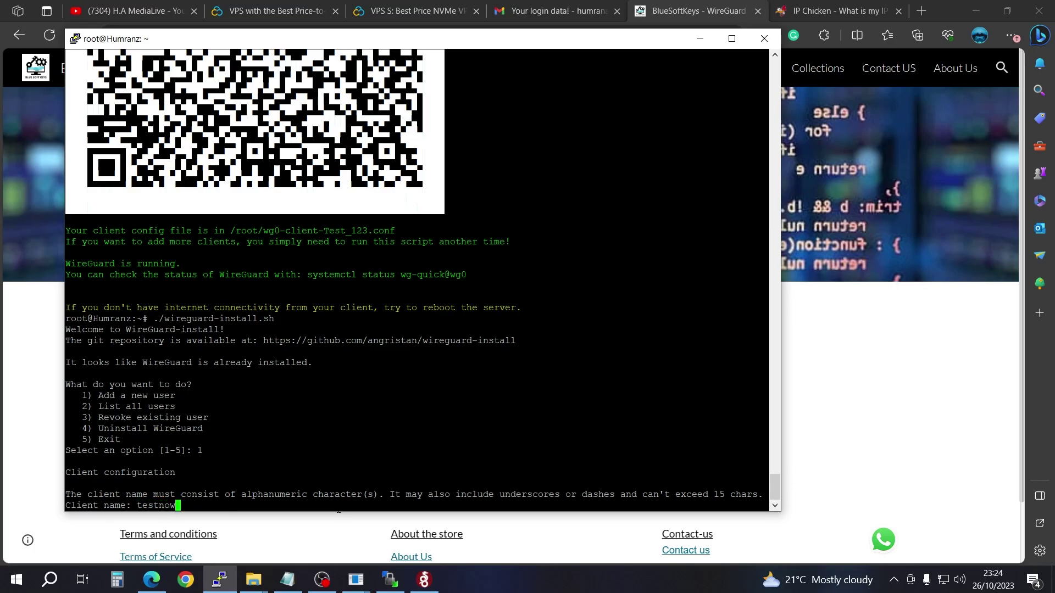
key("Return")
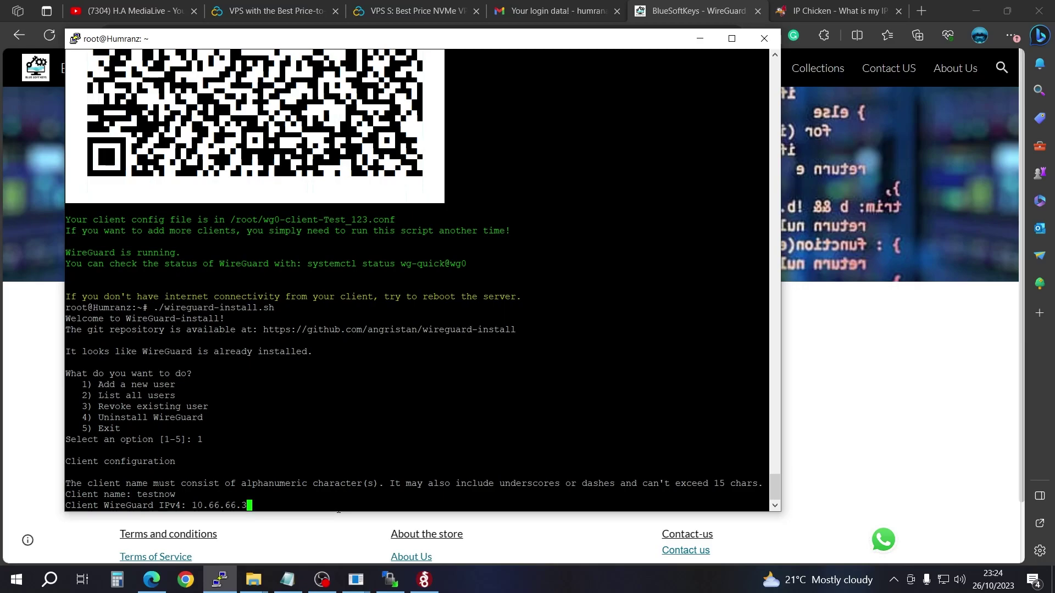
key("Return")
key("Return")
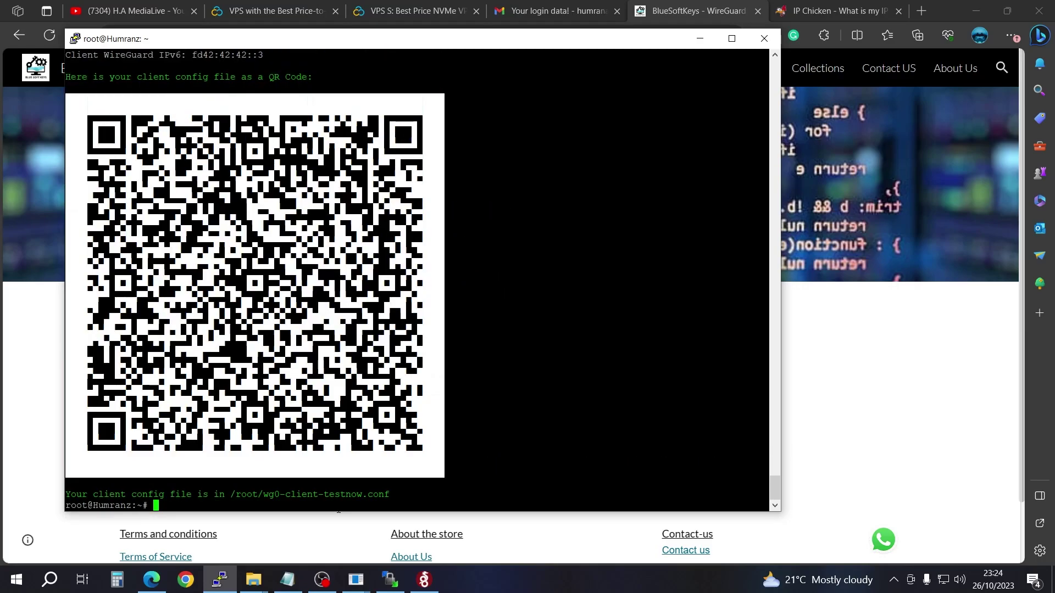
key("alt+Tab")
Step: Import the PuTTY QR code as a tunnel named Tunnel and switch it on
left_click(991, 484)
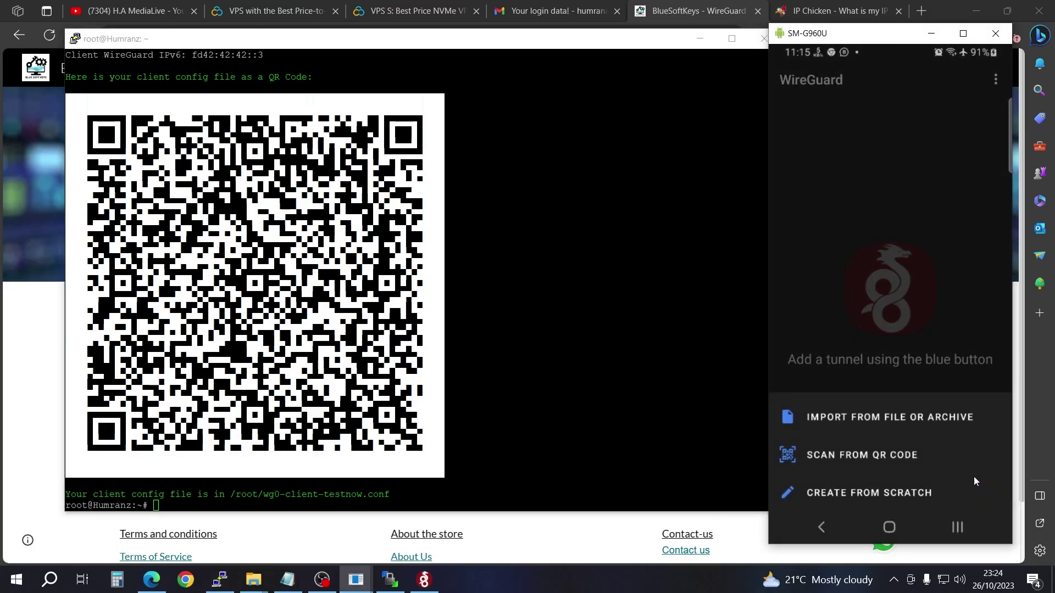
left_click(841, 458)
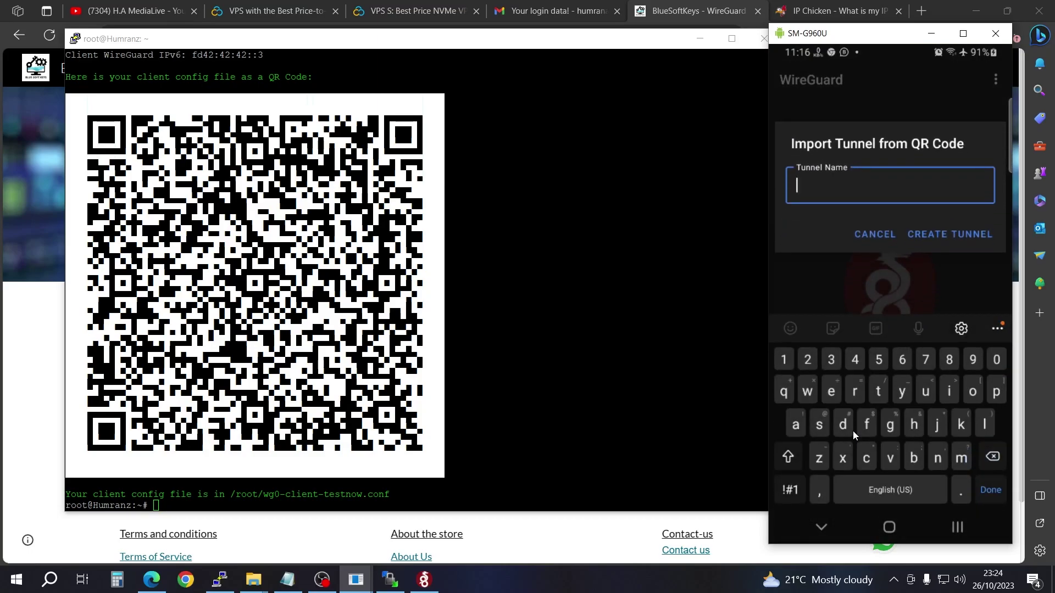
type("Tunnel")
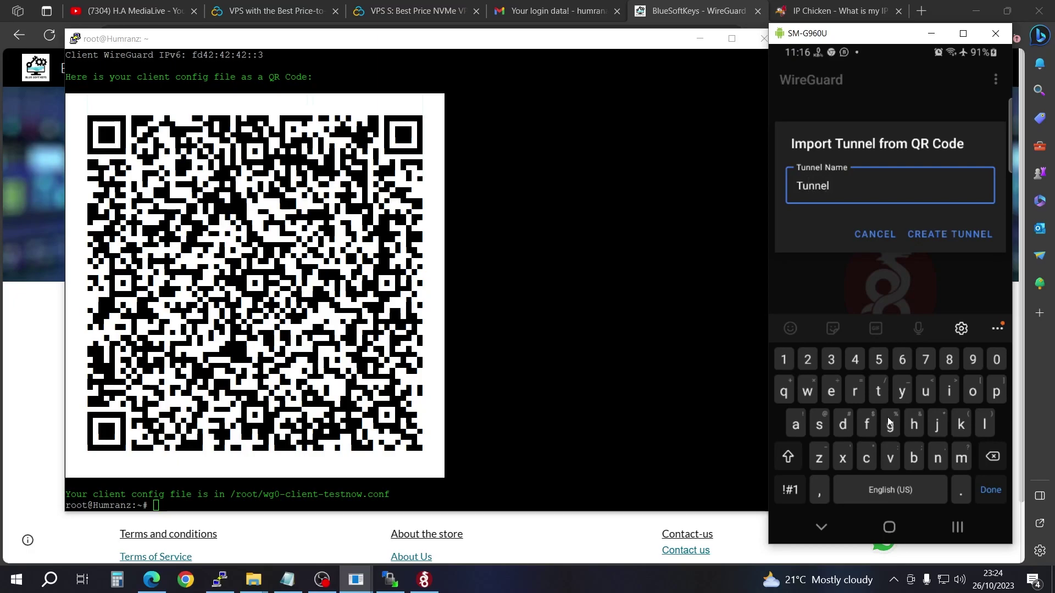
left_click(968, 235)
left_click(977, 118)
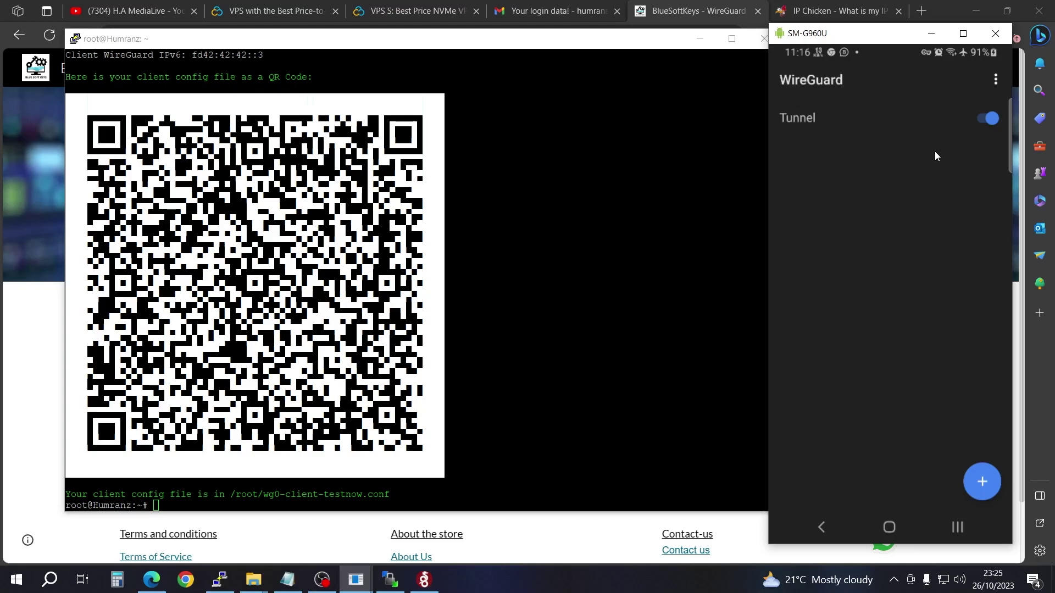
Step: Reopen the phone's browser from Recents and refresh the IP Chicken page
left_click(965, 525)
left_click(901, 237)
left_click_drag(900, 192, 889, 527)
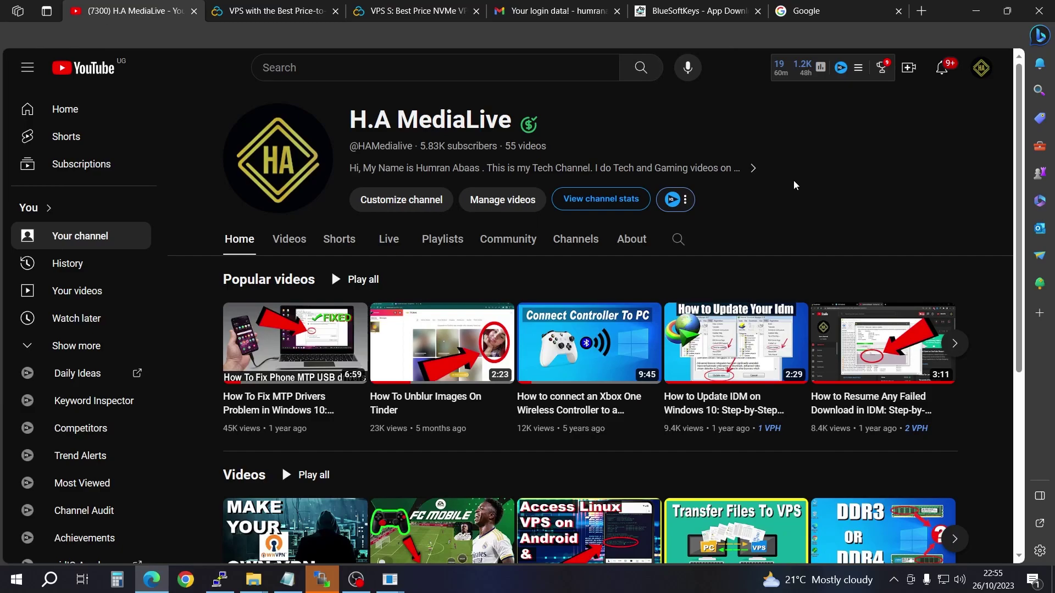
Step: Switch to the Contabo 'VPS with the Best Price' browser tab
left_click(296, 13)
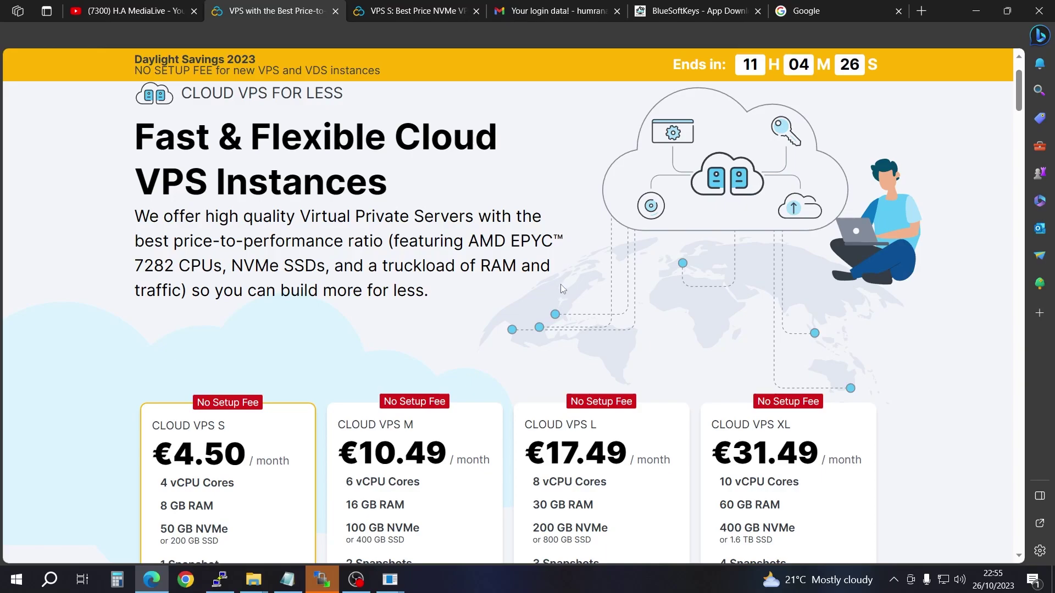
Step: Change the Contabo site currency to US dollars in the language and currency settings
scroll(560, 286, "down", 1)
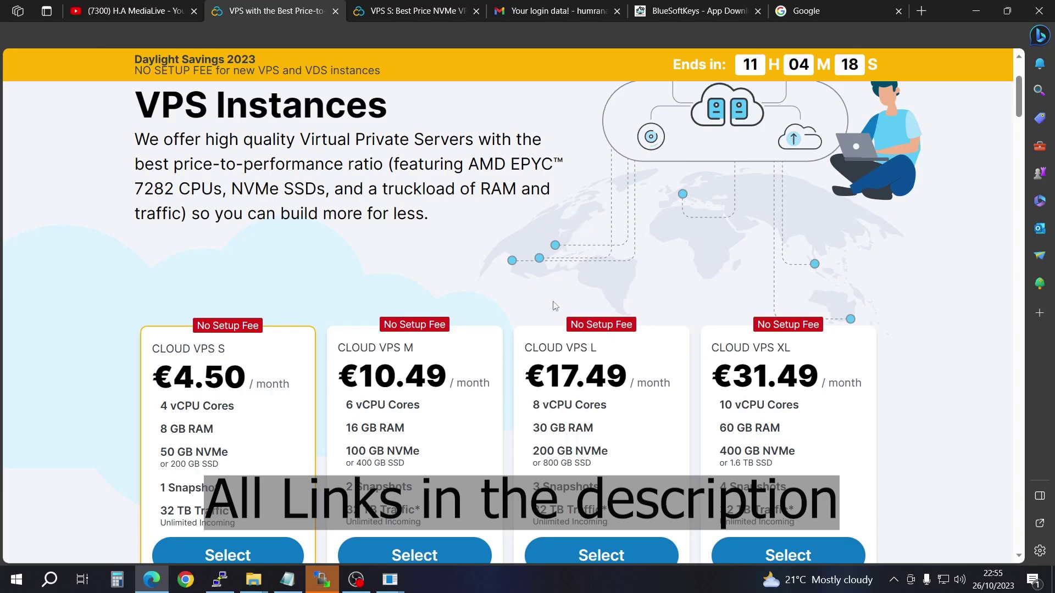
scroll(385, 276, "down", 3)
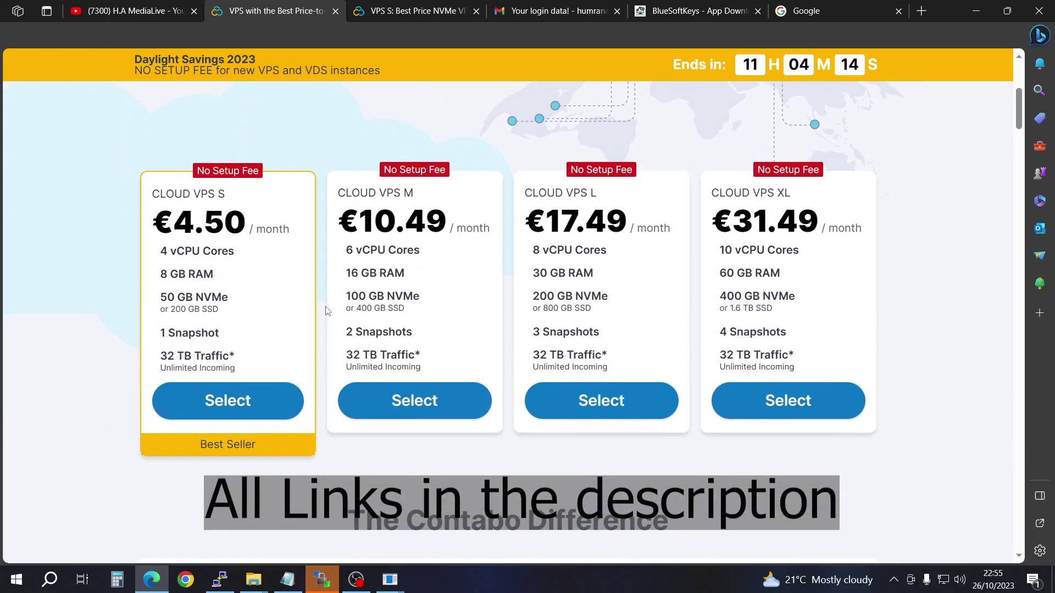
scroll(328, 311, "up", 4)
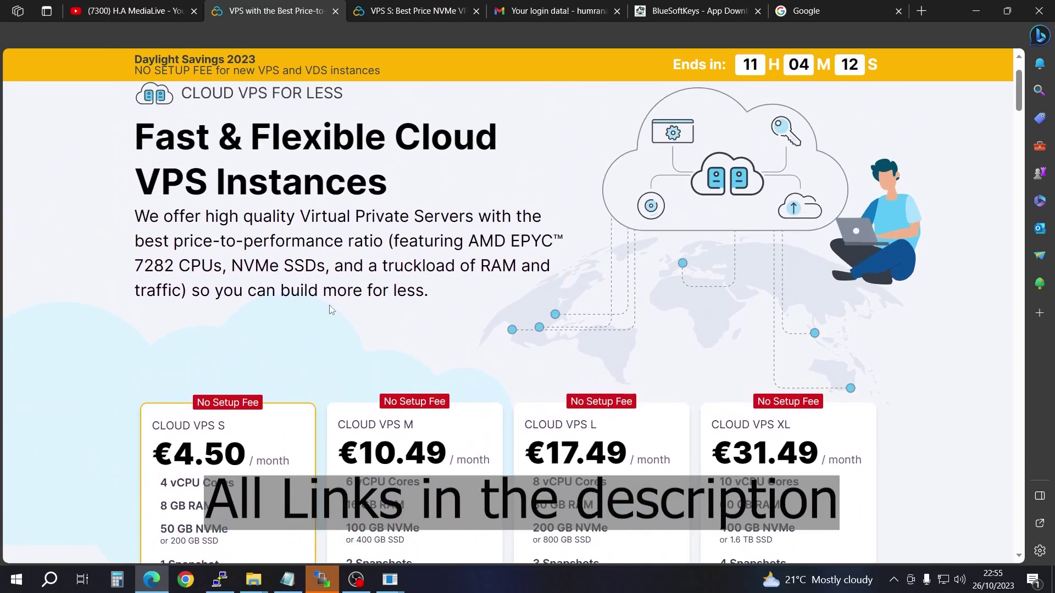
scroll(330, 309, "up", 1)
scroll(329, 309, "up", 1)
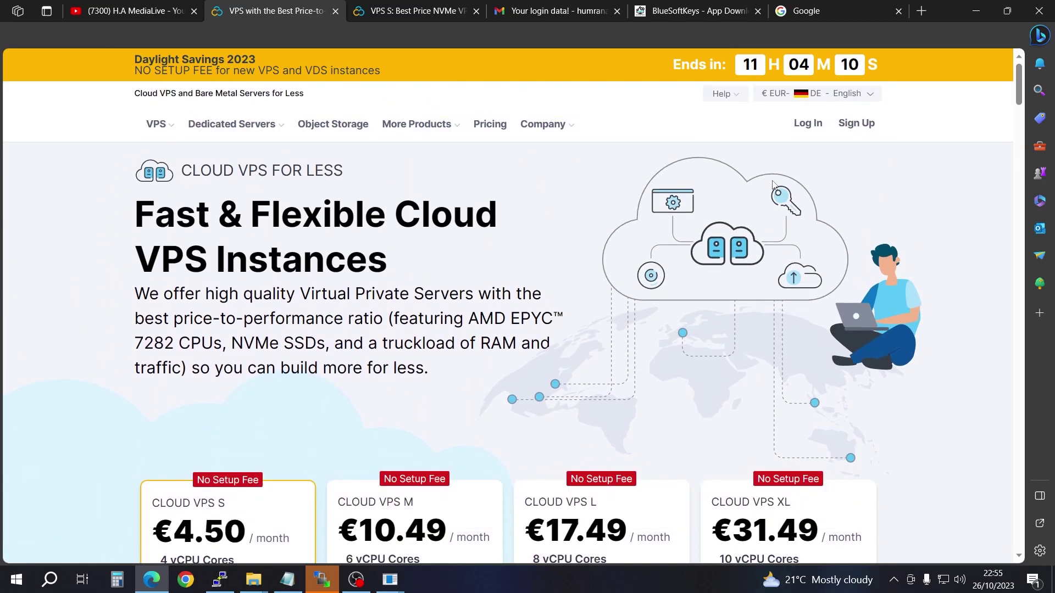
left_click(808, 95)
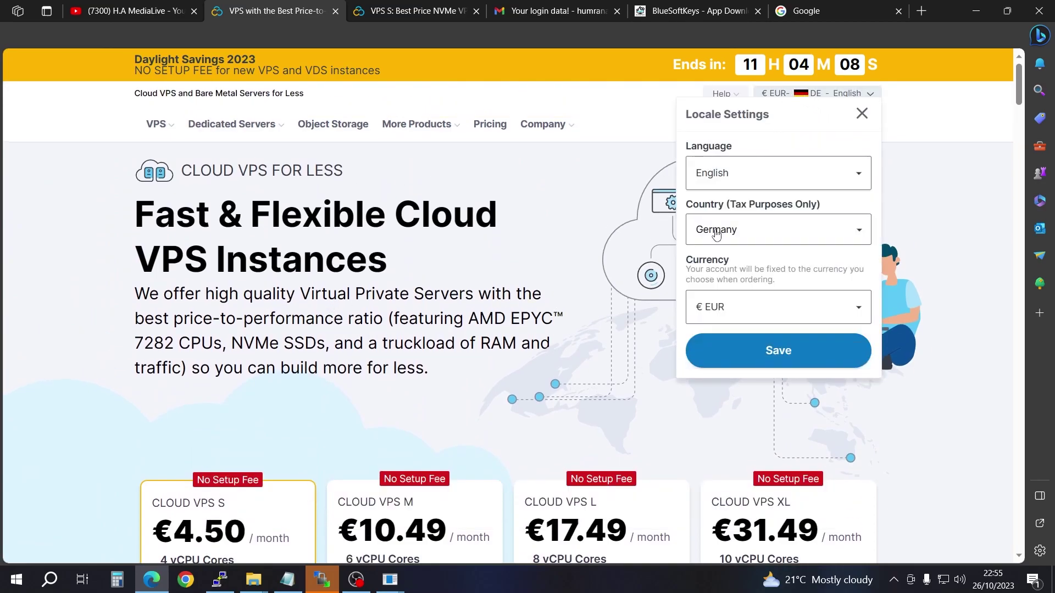
scroll(536, 332, "down", 2)
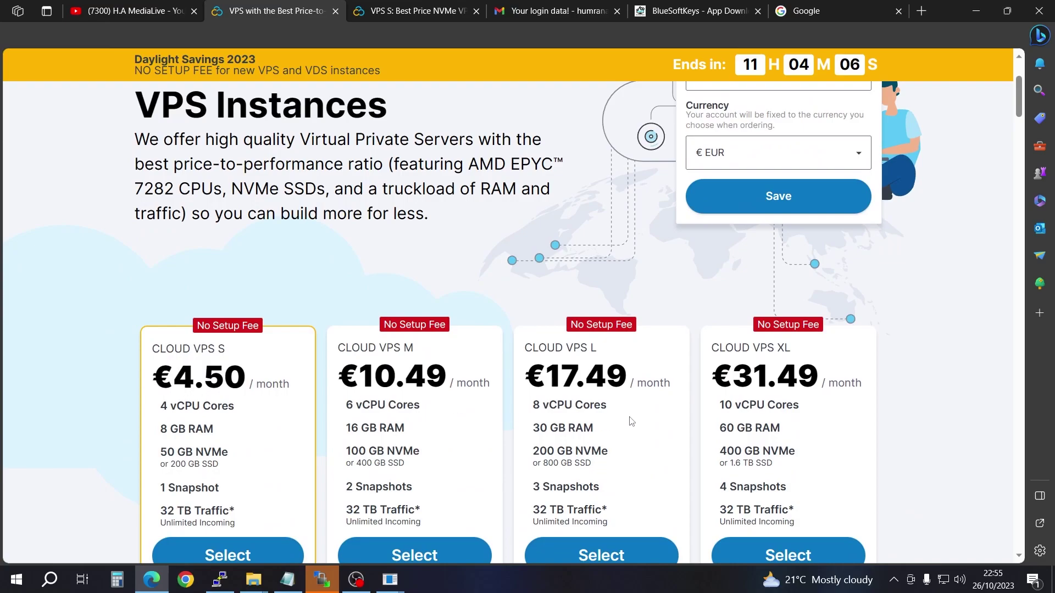
scroll(631, 423, "up", 2)
left_click(860, 308)
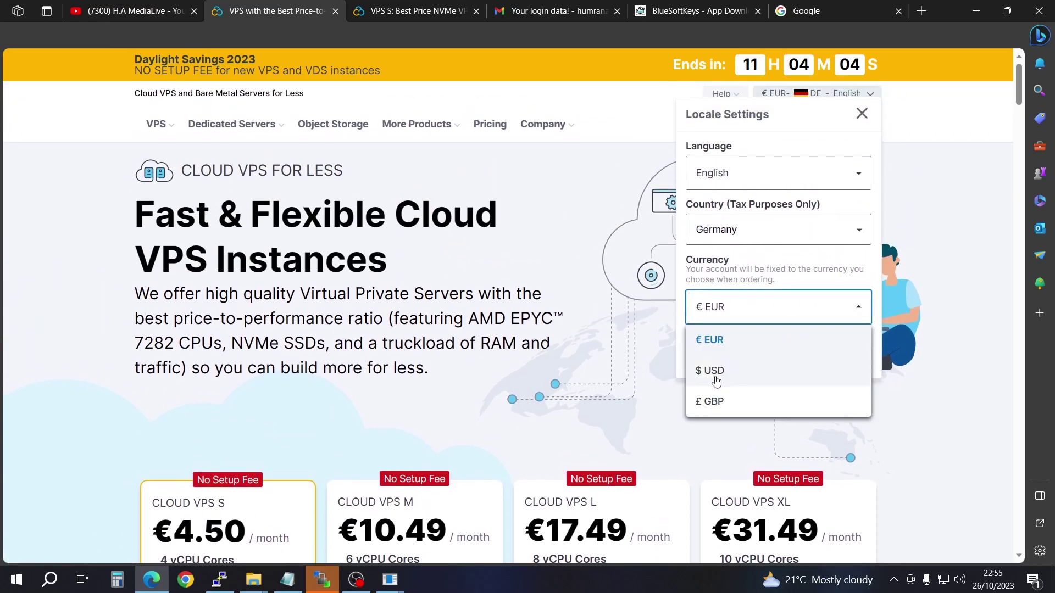
left_click(749, 373)
left_click(782, 362)
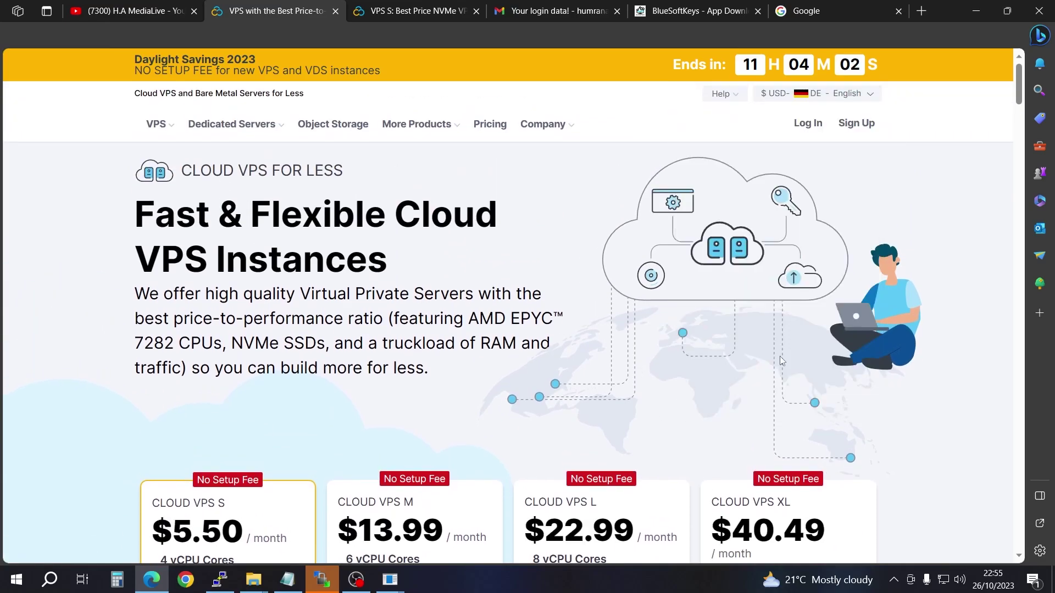
Step: Scroll to the Cloud VPS S/M/L/XL pricing cards, with S at $5.50 per month
scroll(375, 341, "down", 3)
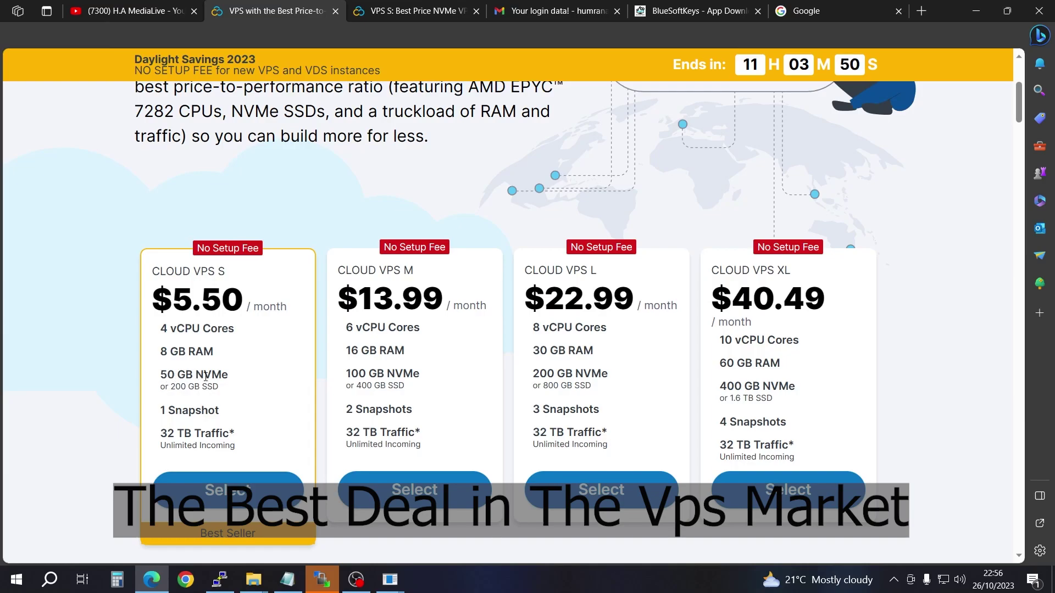
scroll(246, 385, "up", 4)
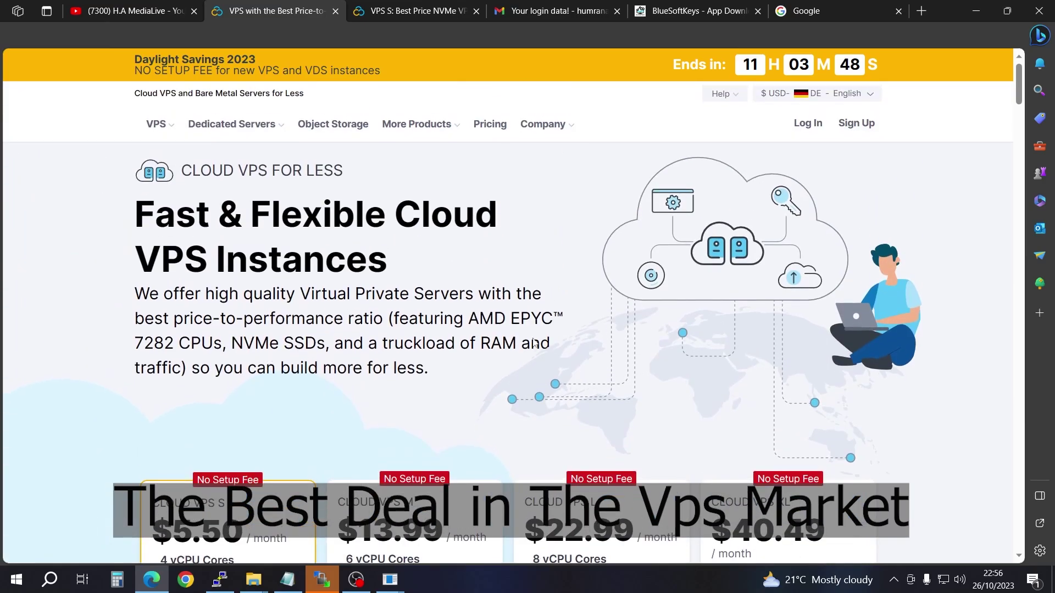
scroll(528, 348, "down", 4)
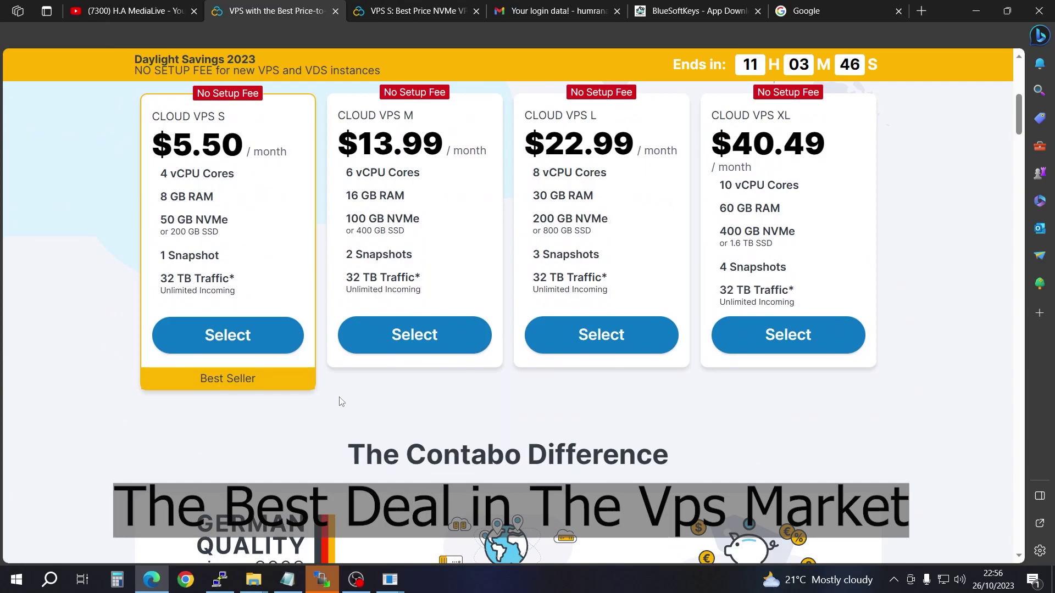
scroll(466, 307, "up", 3)
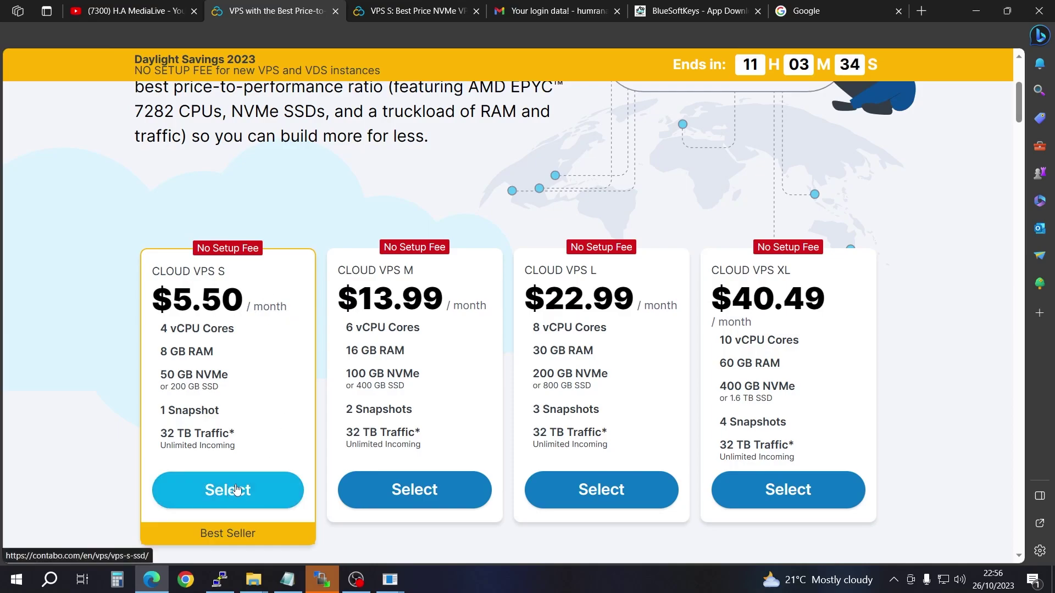
Step: On the Cloud VPS S configuration page, set the currency to US dollars
left_click(391, 5)
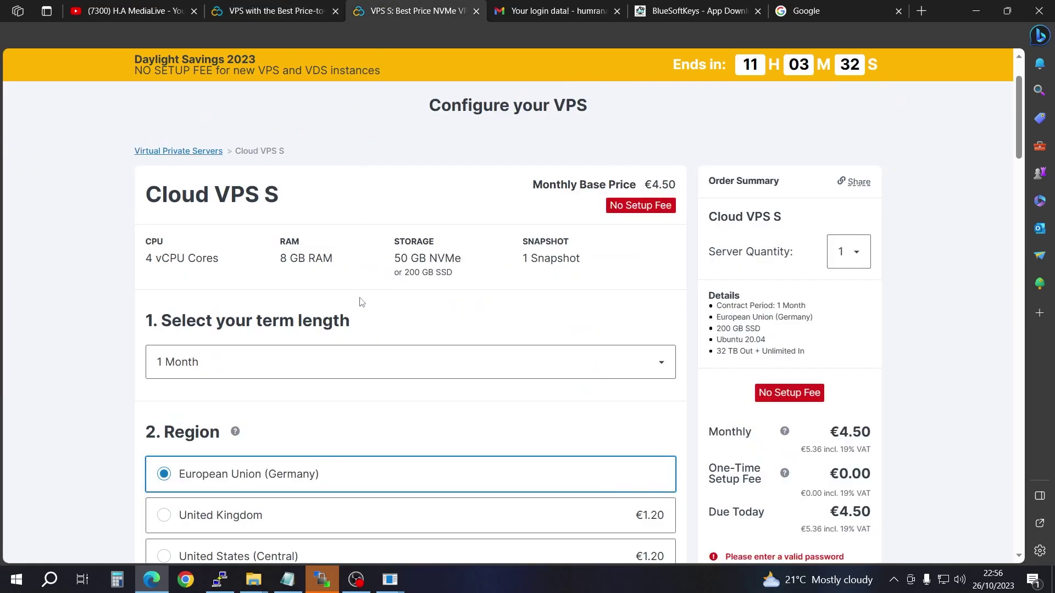
scroll(462, 333, "up", 2)
scroll(566, 369, "down", 4)
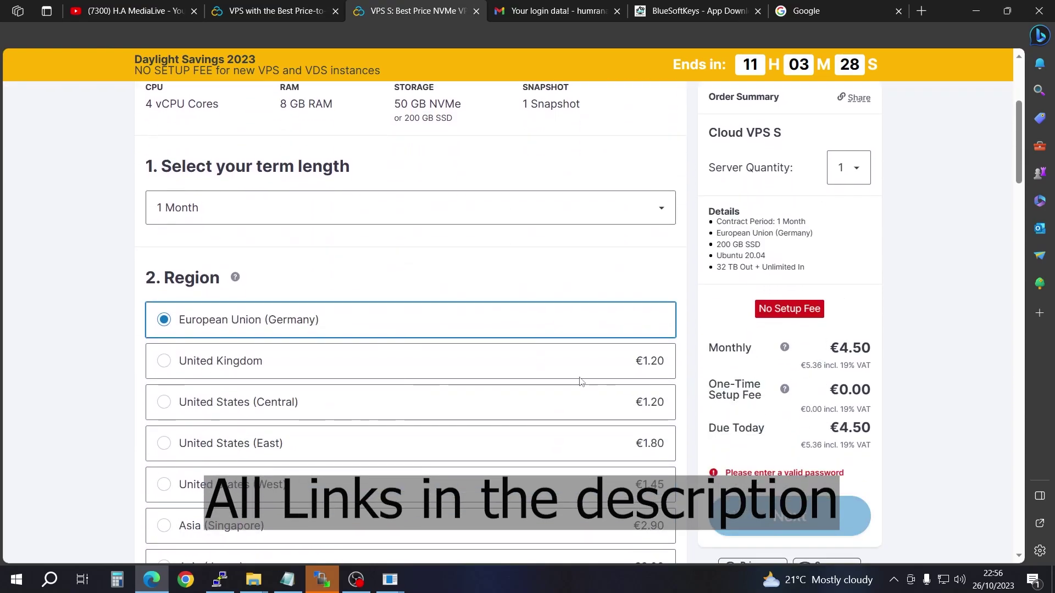
scroll(596, 362, "up", 4)
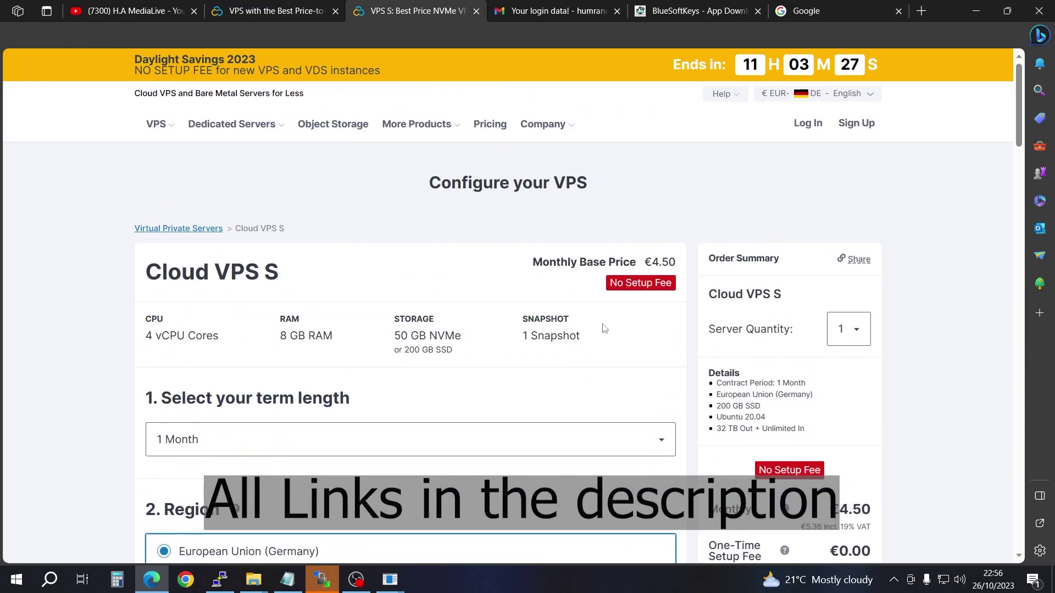
left_click(788, 98)
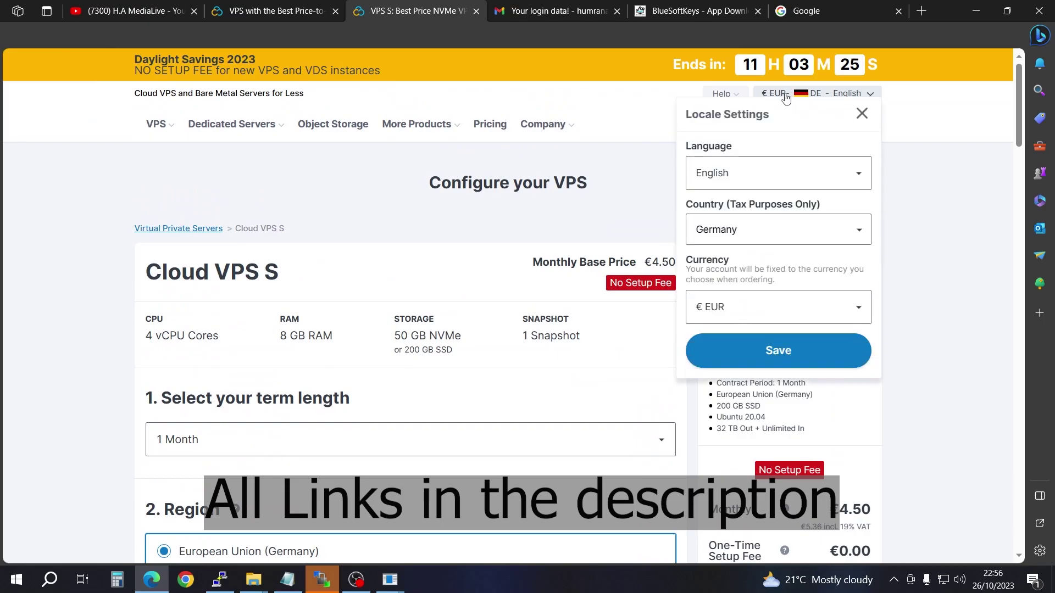
left_click(861, 317)
left_click(719, 370)
left_click(800, 354)
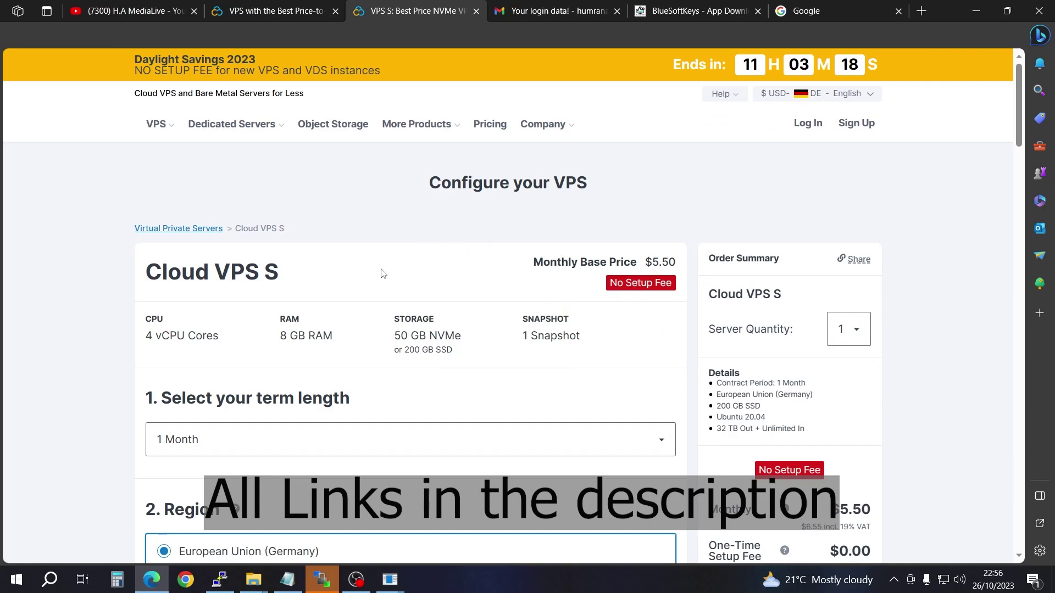
scroll(640, 332, "down", 3)
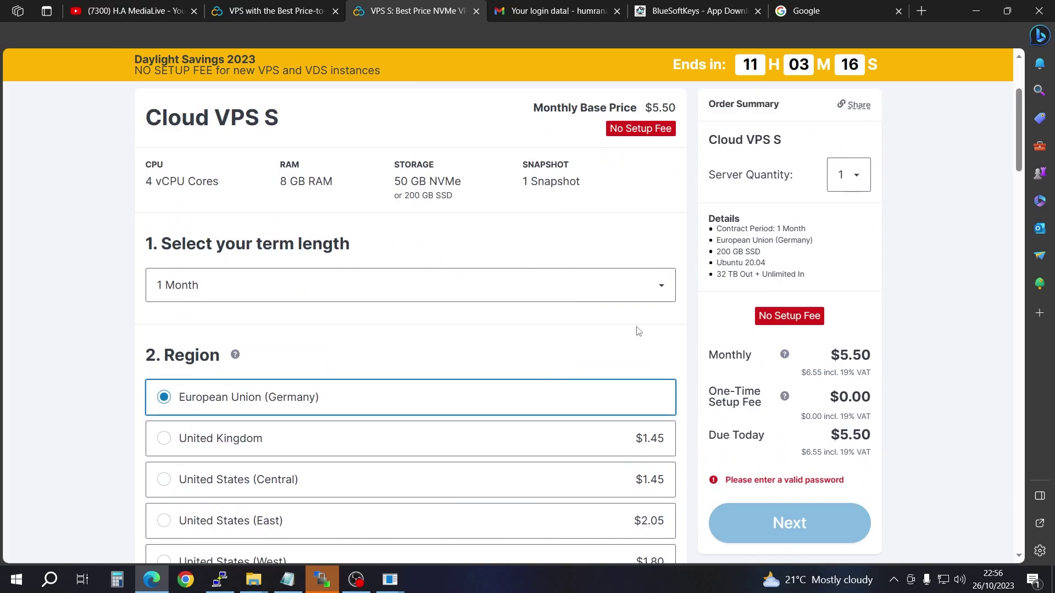
scroll(632, 322, "up", 3)
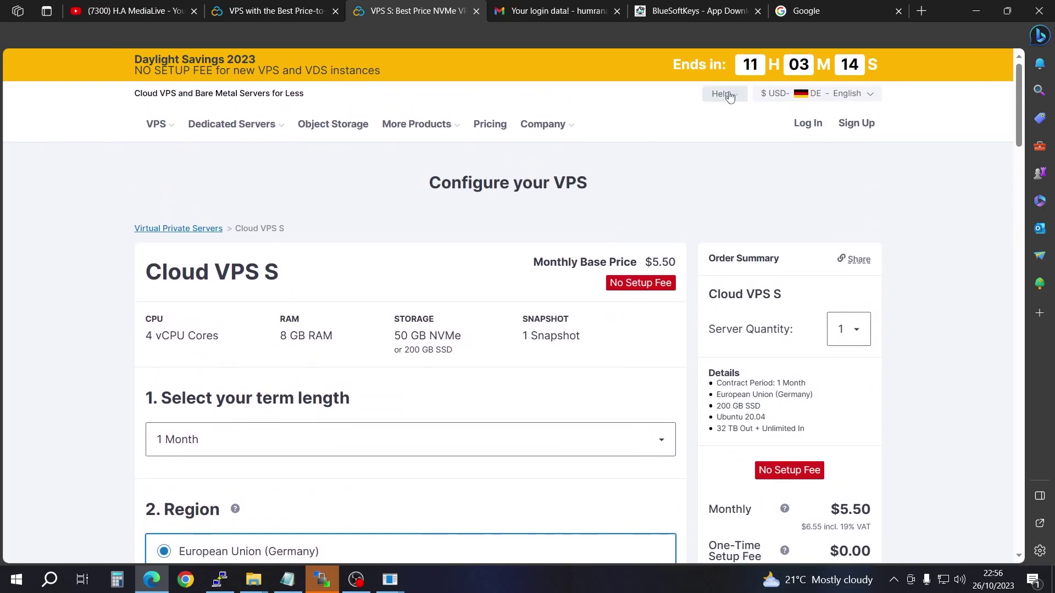
left_click(775, 94)
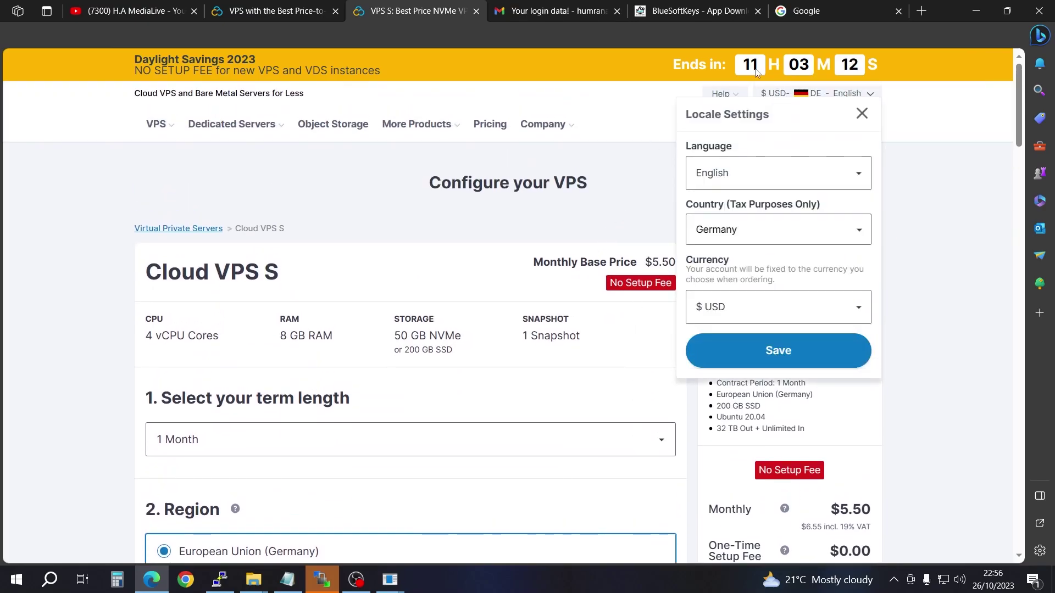
left_click(623, 340)
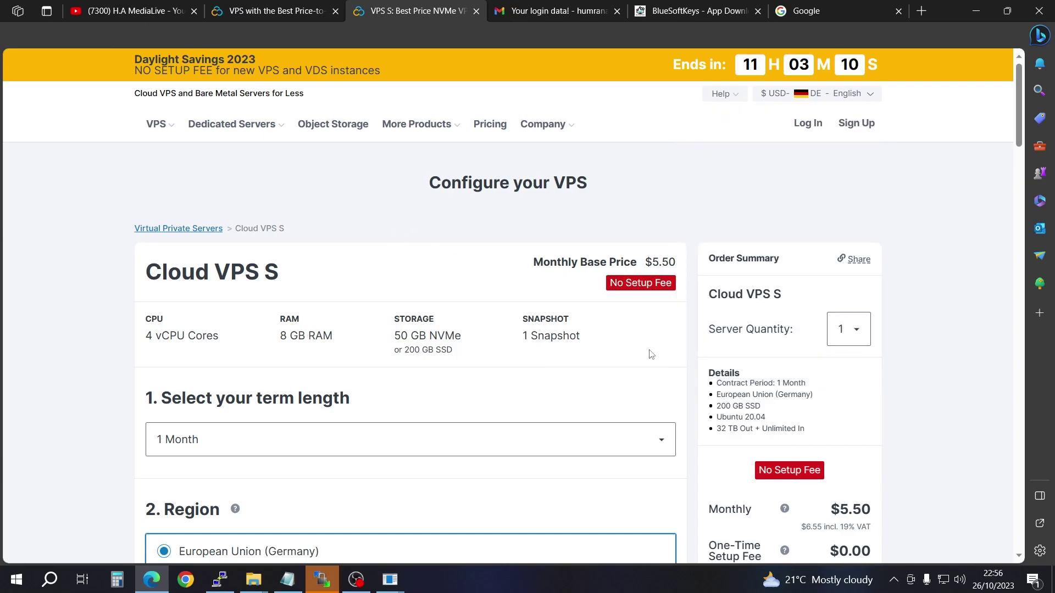
Step: Set the contract term to 1 Month after briefly trying 12 Months
scroll(847, 420, "down", 3)
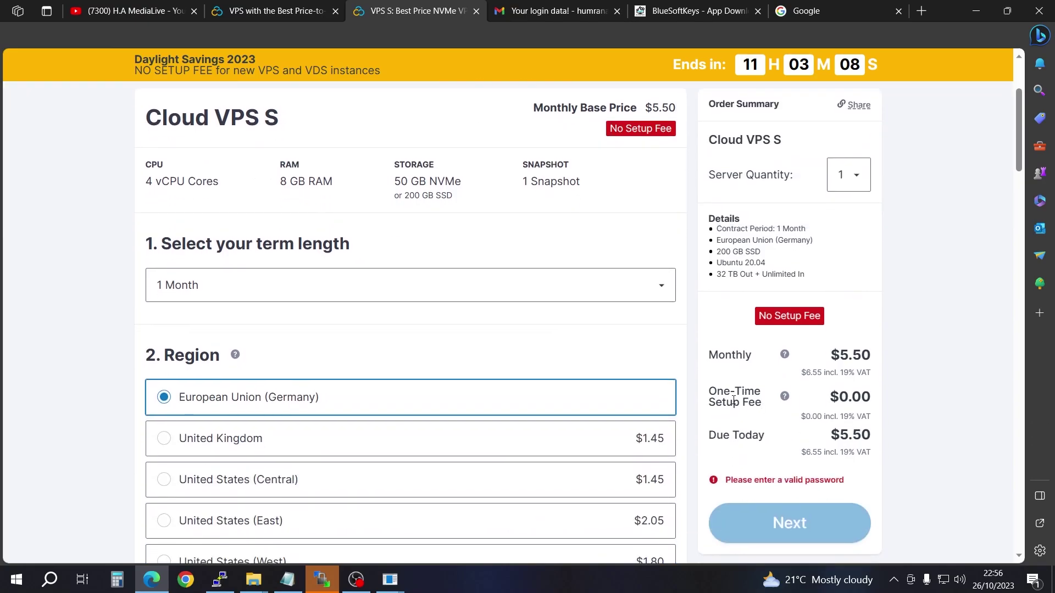
scroll(740, 399, "up", 3)
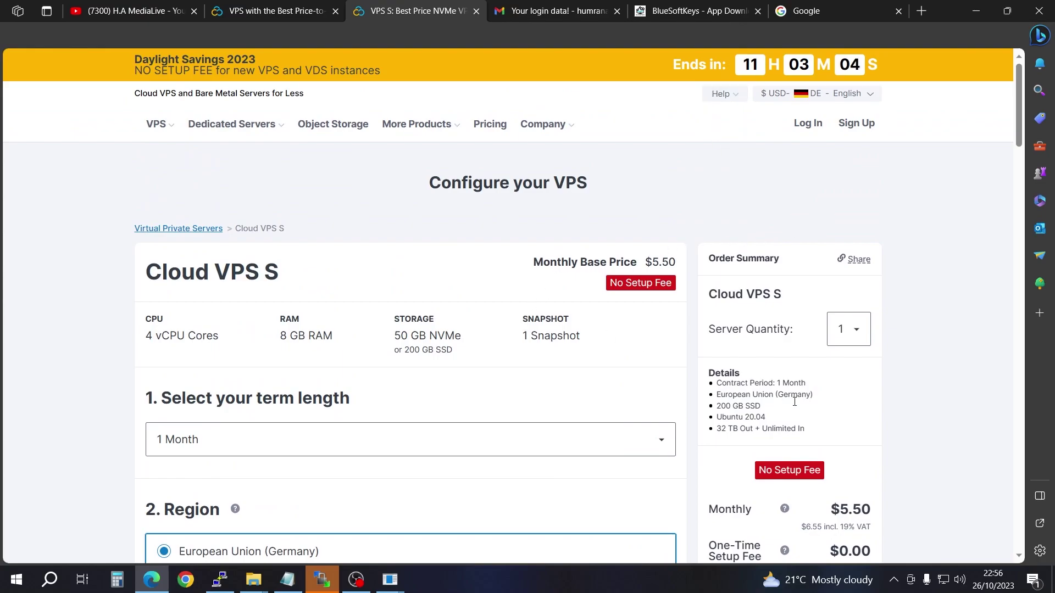
scroll(878, 426, "down", 3)
scroll(659, 336, "up", 3)
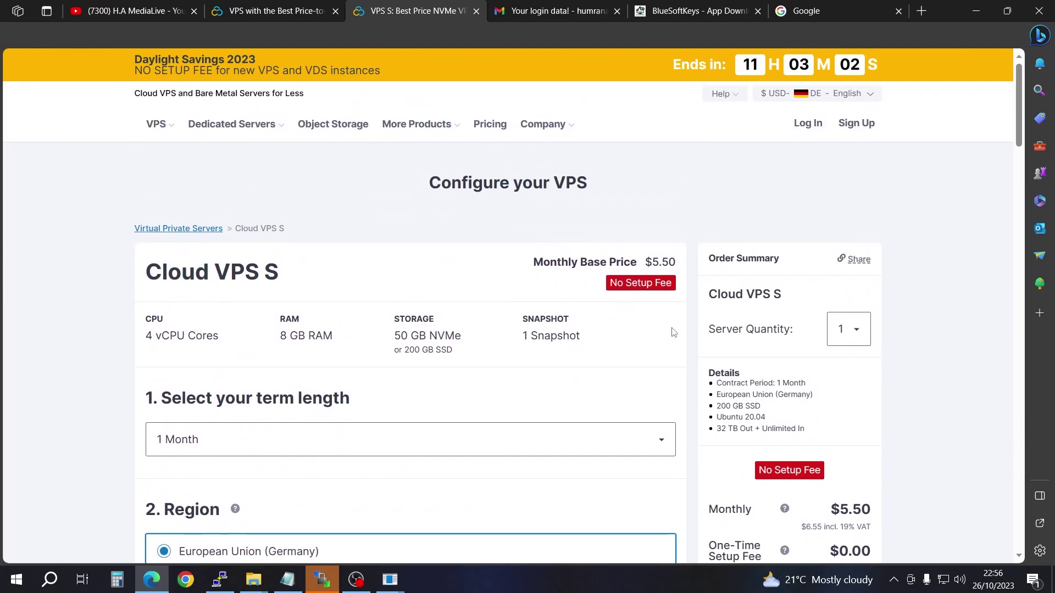
scroll(511, 330, "down", 4)
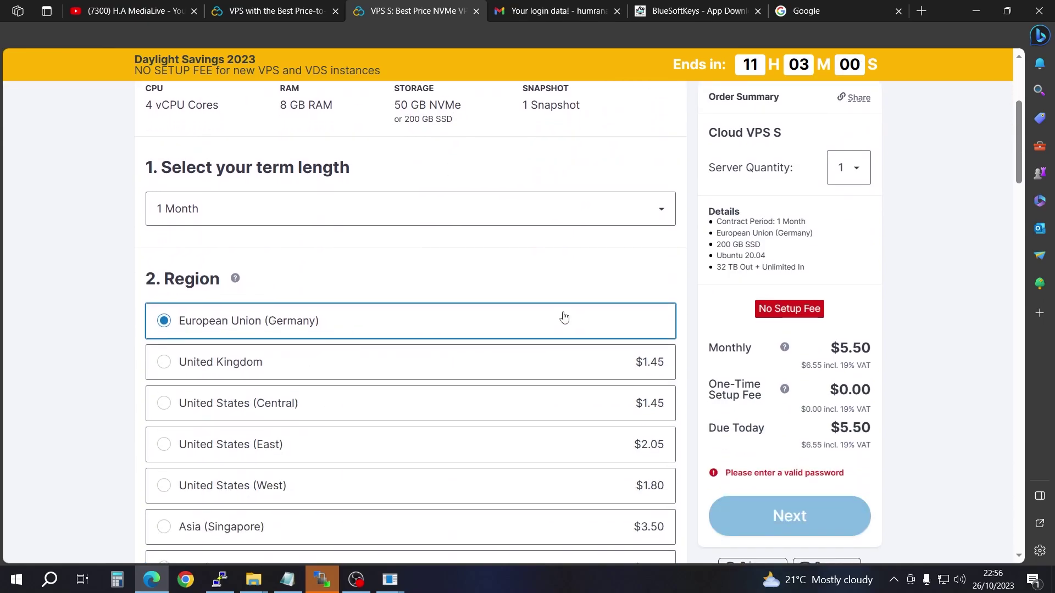
left_click(641, 213)
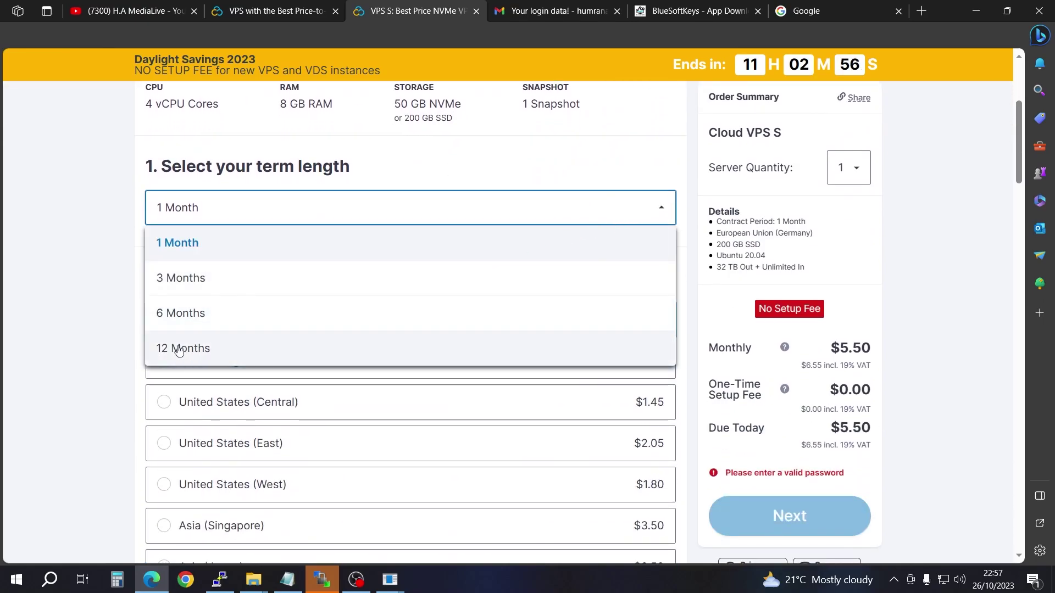
left_click(195, 349)
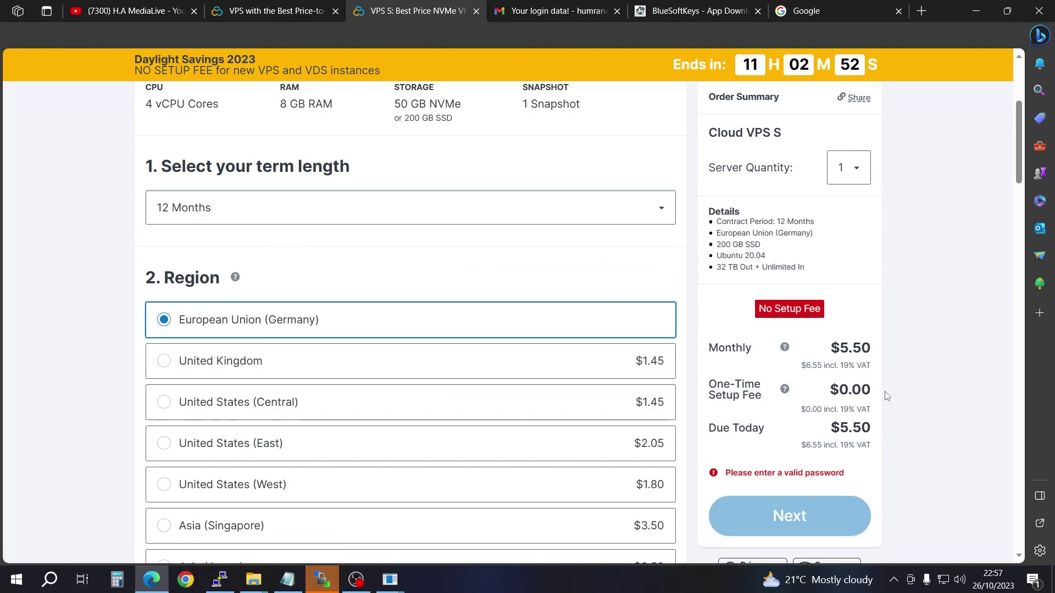
left_click(665, 207)
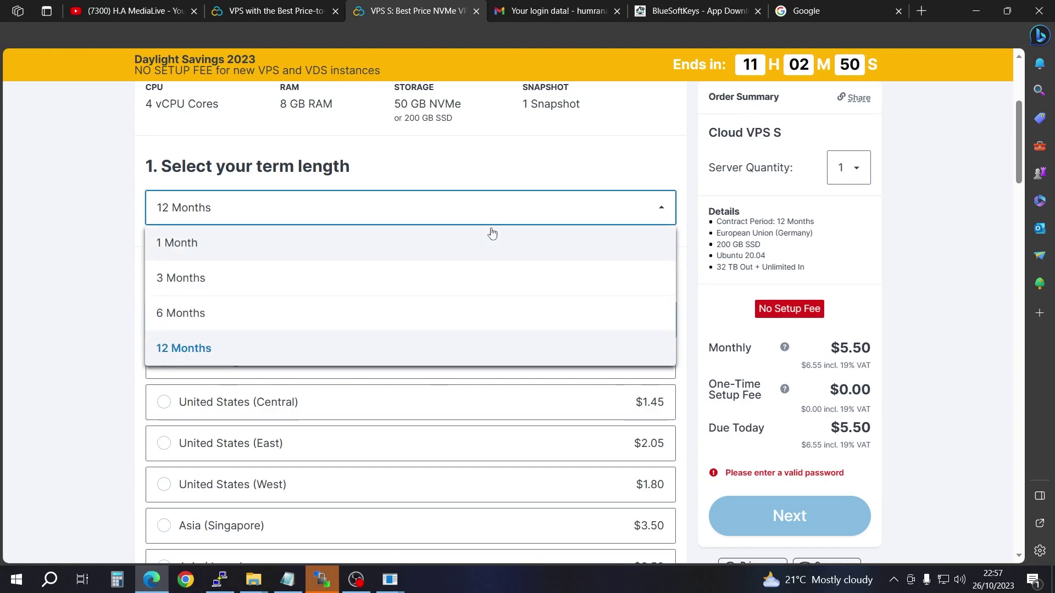
left_click(301, 246)
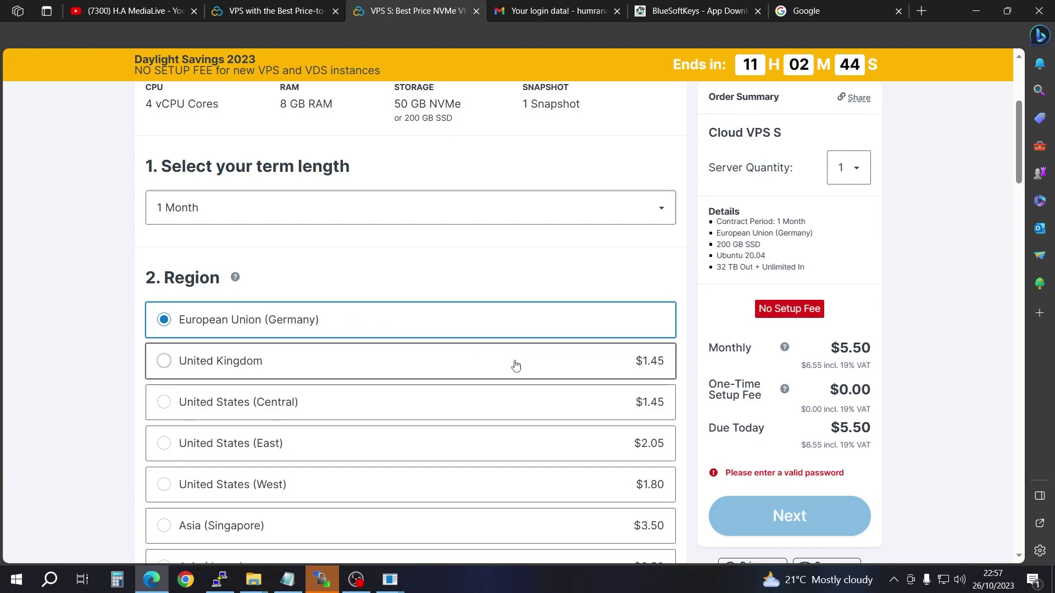
Step: Choose 50 GB NVMe storage and keep Ubuntu 20.04 as the server image
scroll(510, 385, "down", 3)
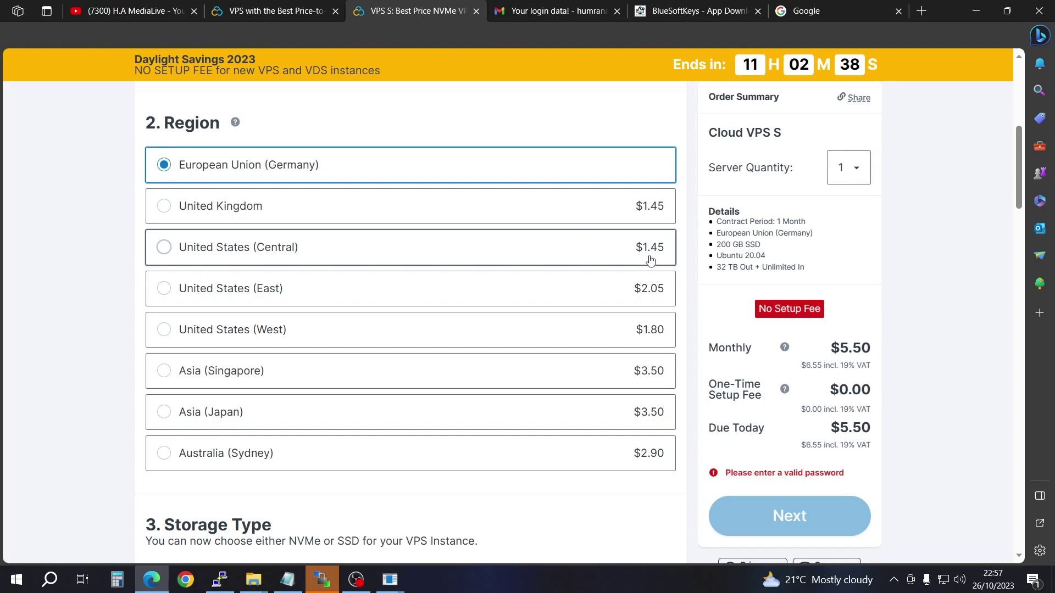
scroll(546, 308, "down", 3)
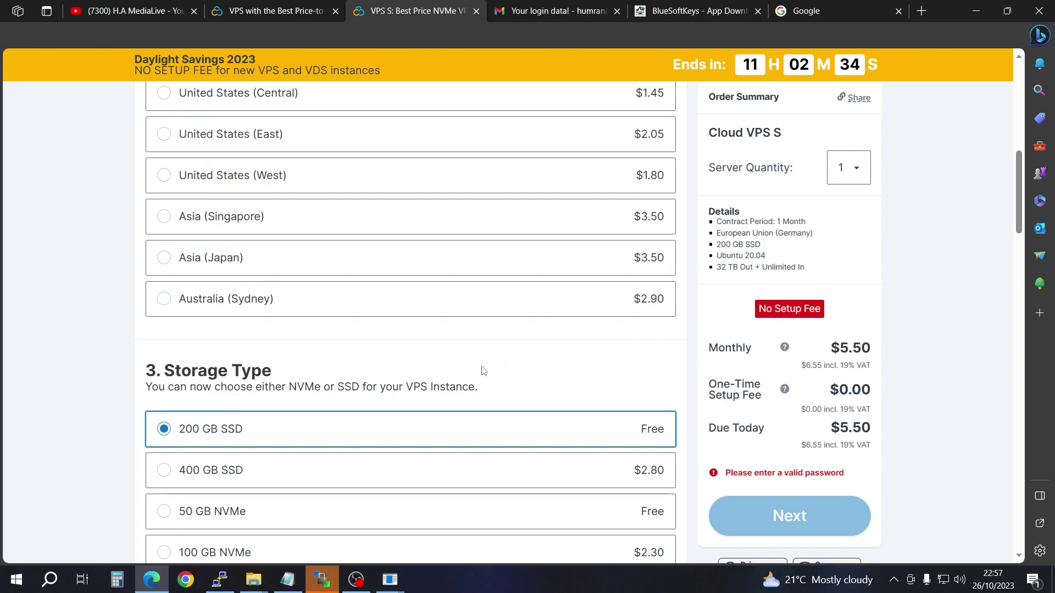
scroll(483, 369, "down", 4)
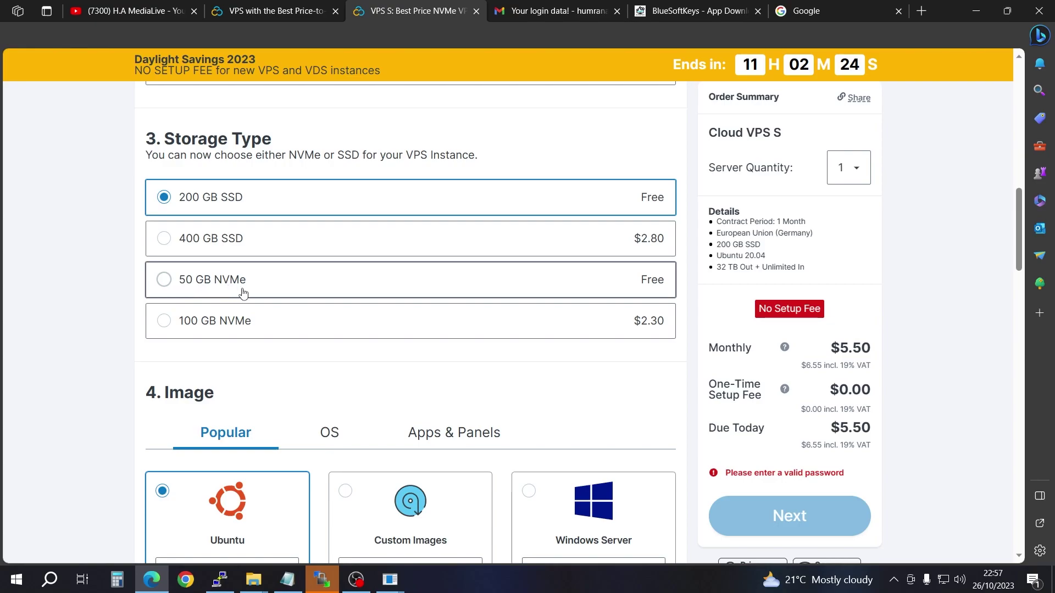
left_click(163, 285)
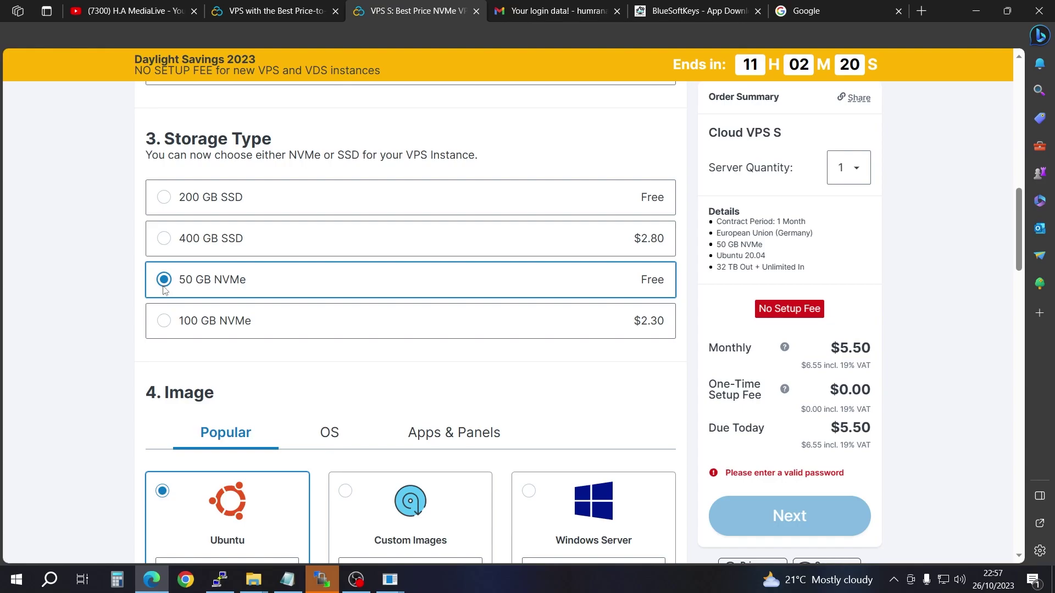
scroll(295, 339, "down", 3)
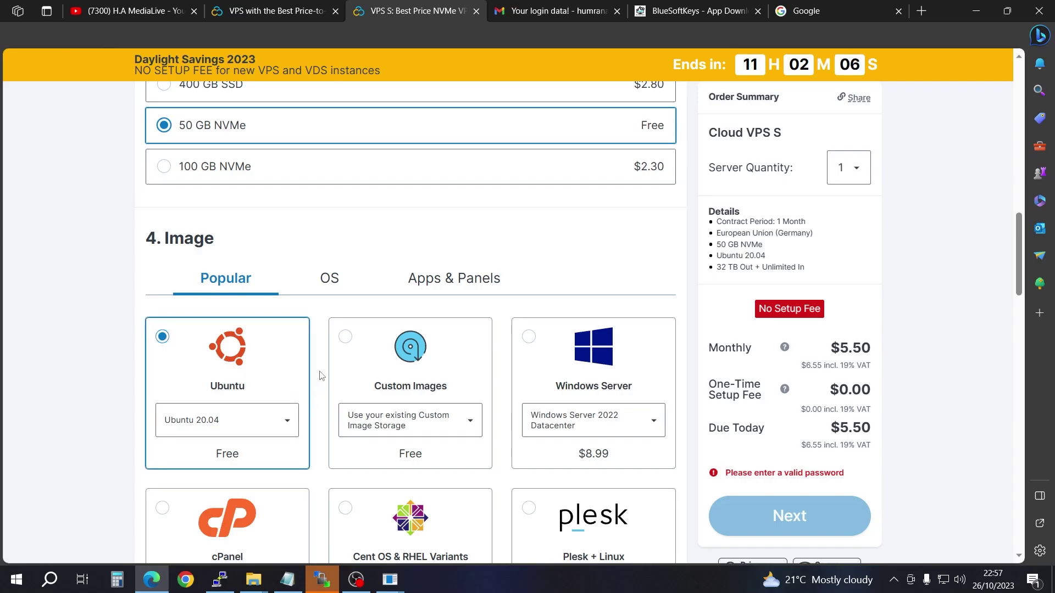
left_click(286, 422)
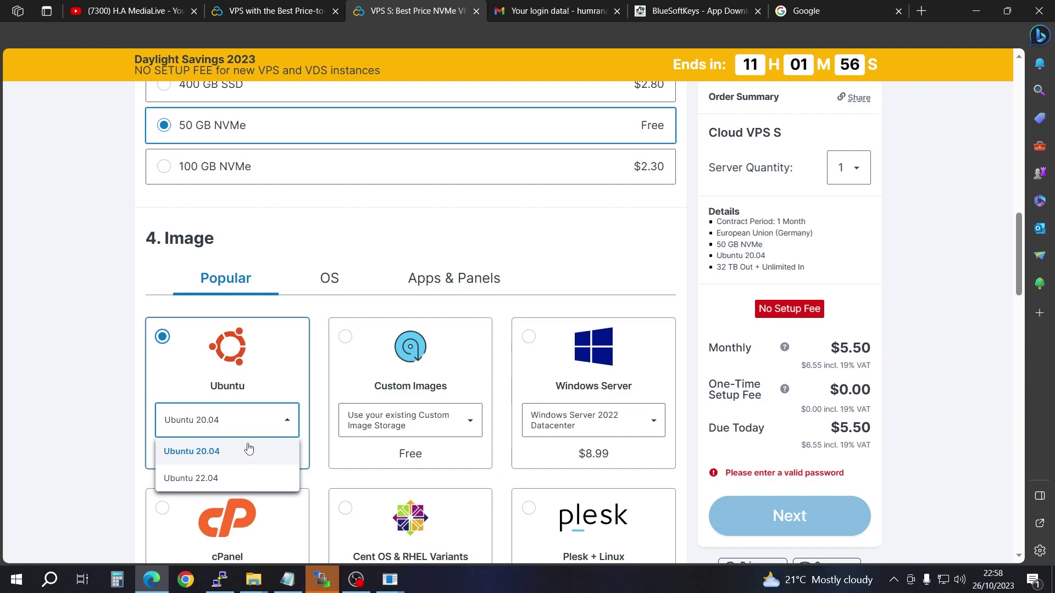
left_click(284, 393)
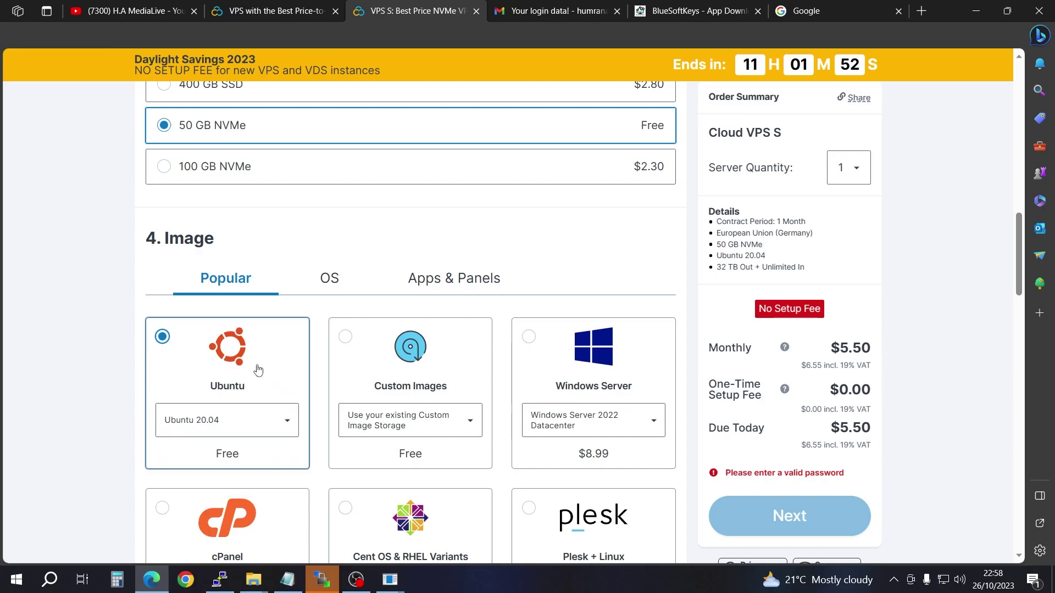
Step: Start entering the root password and dismiss the saved-password suggestions
scroll(538, 361, "down", 1)
scroll(538, 361, "down", 10)
left_click(302, 279)
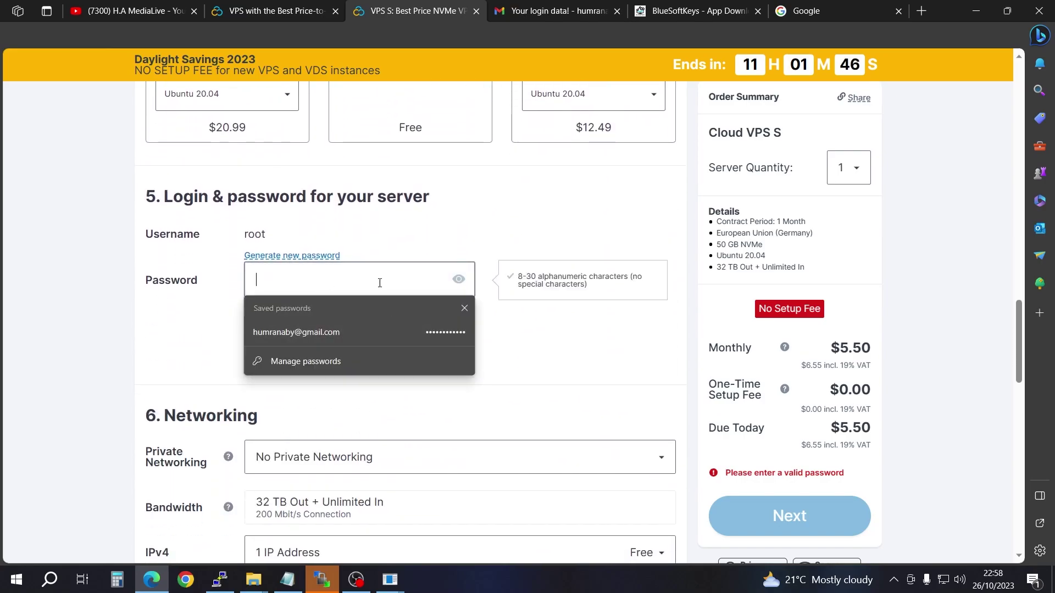
left_click(566, 364)
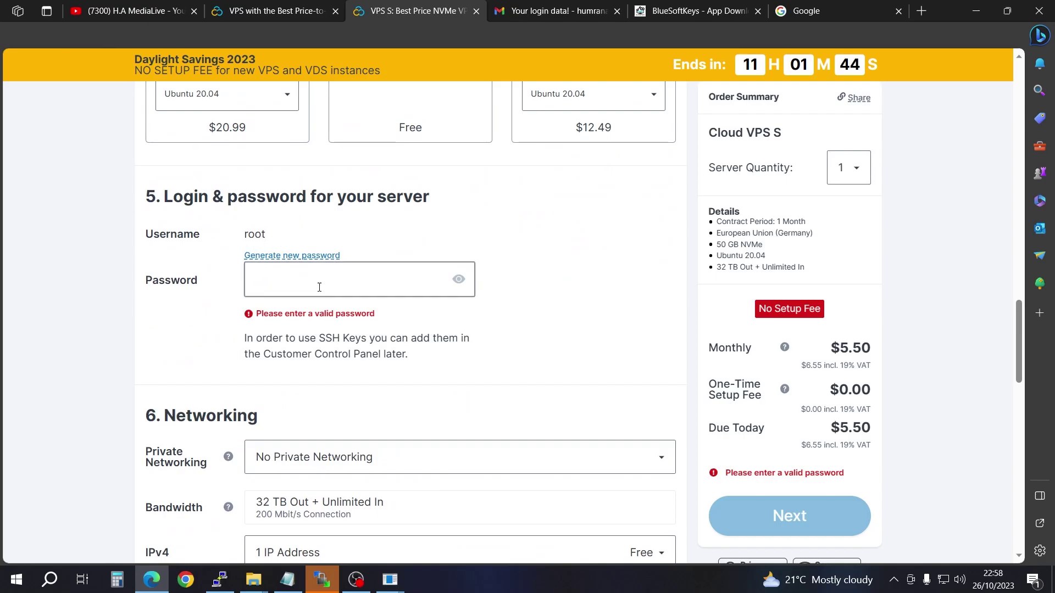
scroll(323, 277, "down", 13)
scroll(412, 408, "up", 15)
scroll(518, 421, "up", 12)
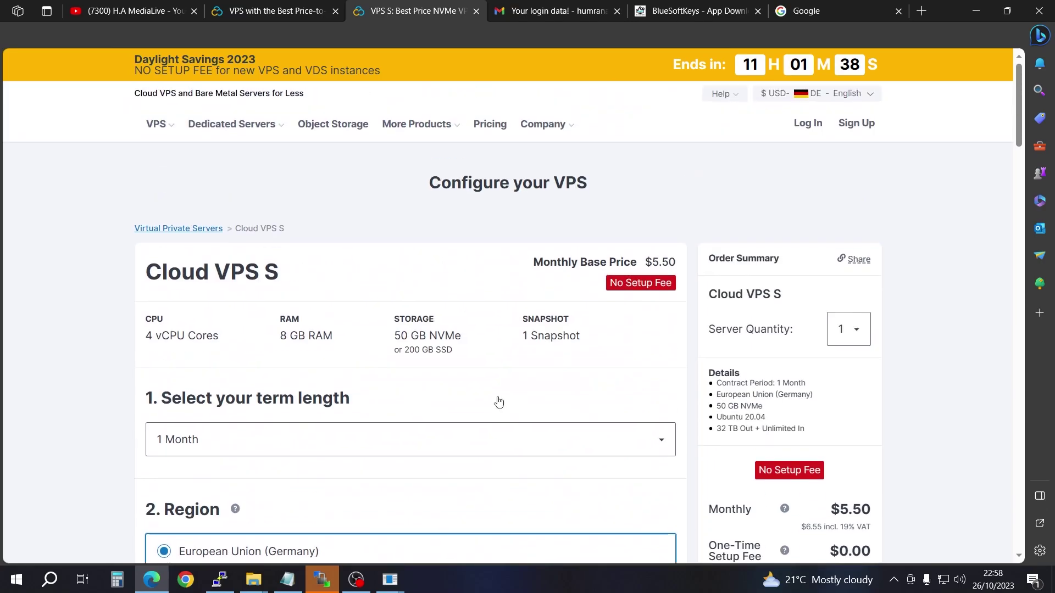
scroll(799, 412, "down", 4)
scroll(398, 332, "up", 4)
Step: Open Contabo's 'Your login data!' email and review the VPS and IPv6 tables
left_click(561, 10)
scroll(574, 278, "down", 2)
scroll(659, 258, "up", 2)
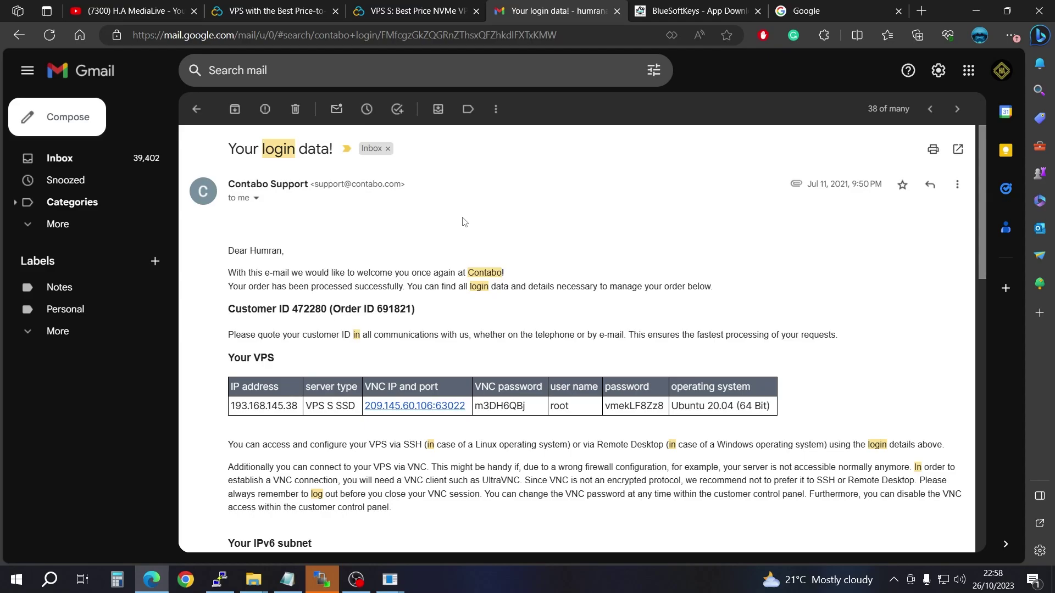
scroll(458, 233, "down", 3)
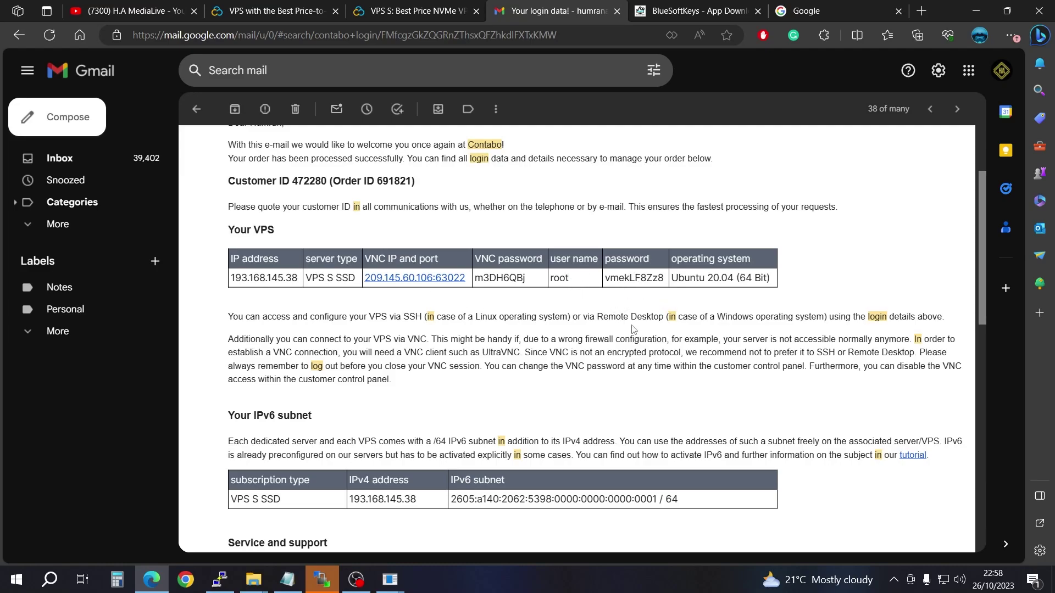
scroll(572, 384, "up", 3)
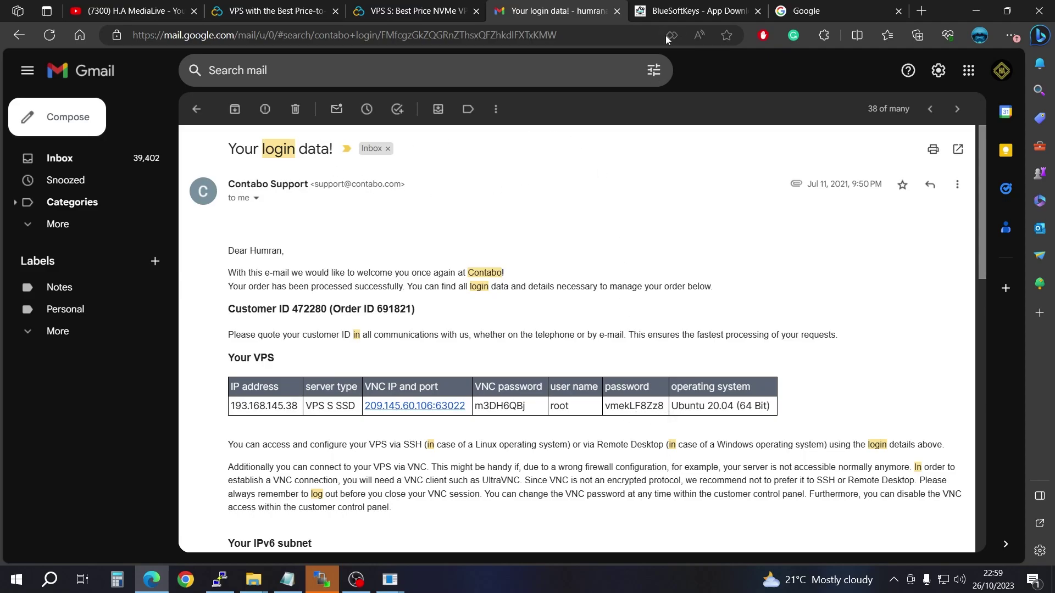
Step: Go to BlueSoftKeys' Collections > Files > Software Downloads page
left_click(695, 12)
scroll(640, 401, "up", 5)
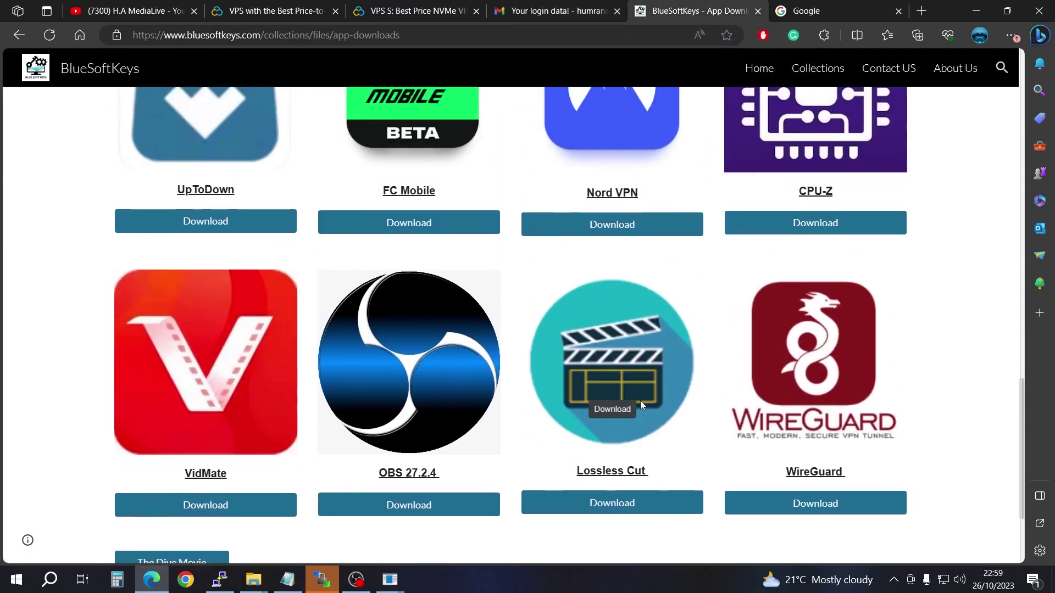
left_click(981, 11)
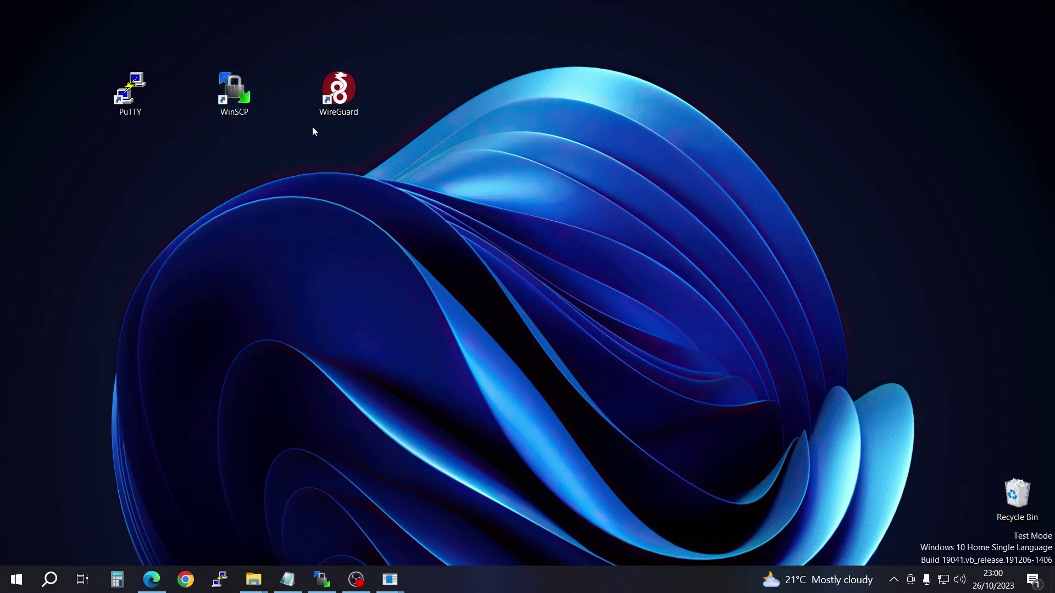
left_click(154, 579)
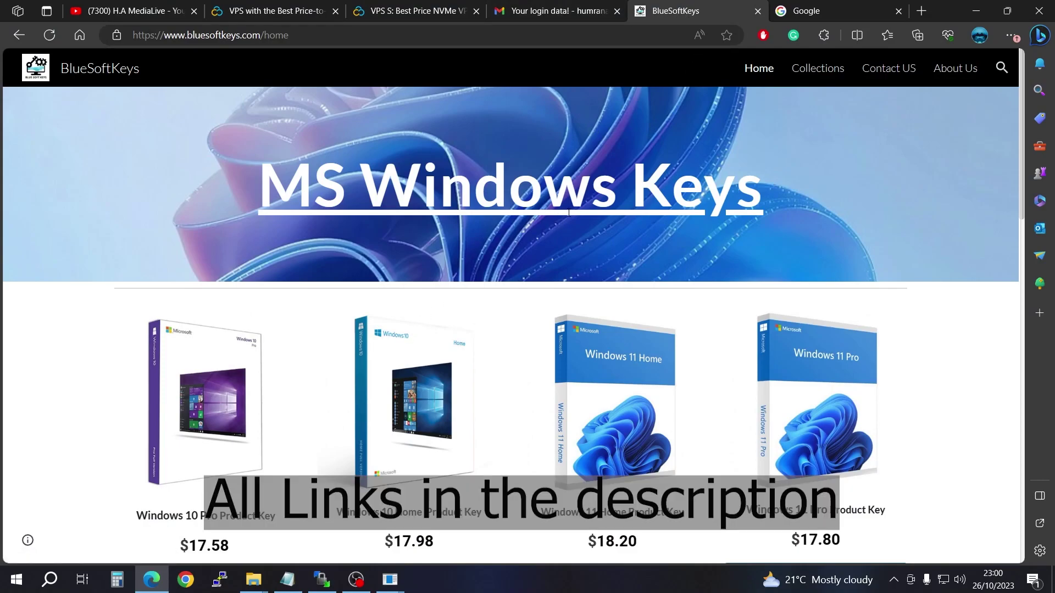
left_click(823, 77)
scroll(832, 252, "down", 3)
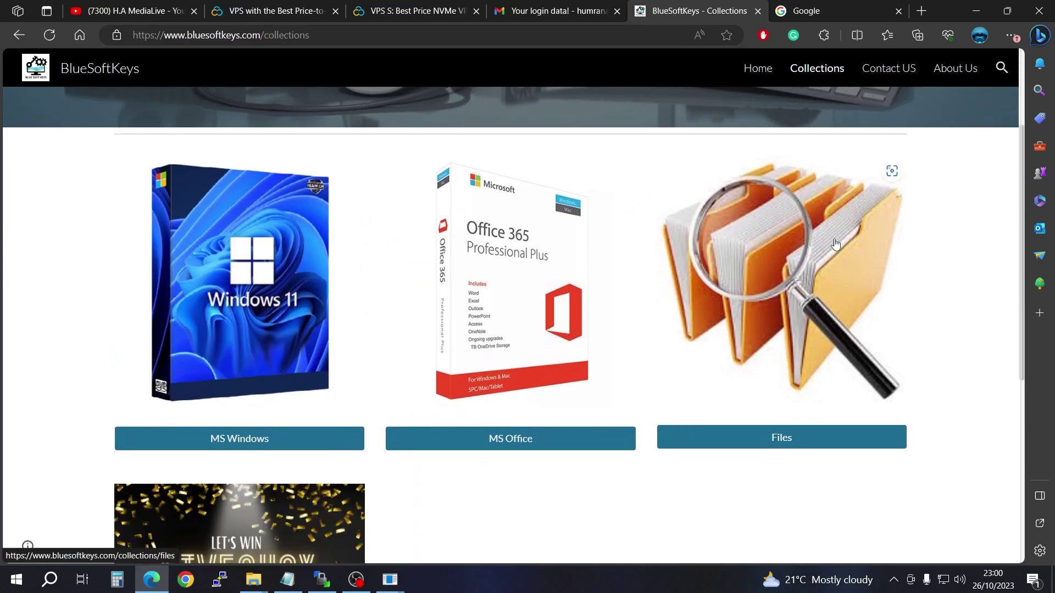
left_click(795, 443)
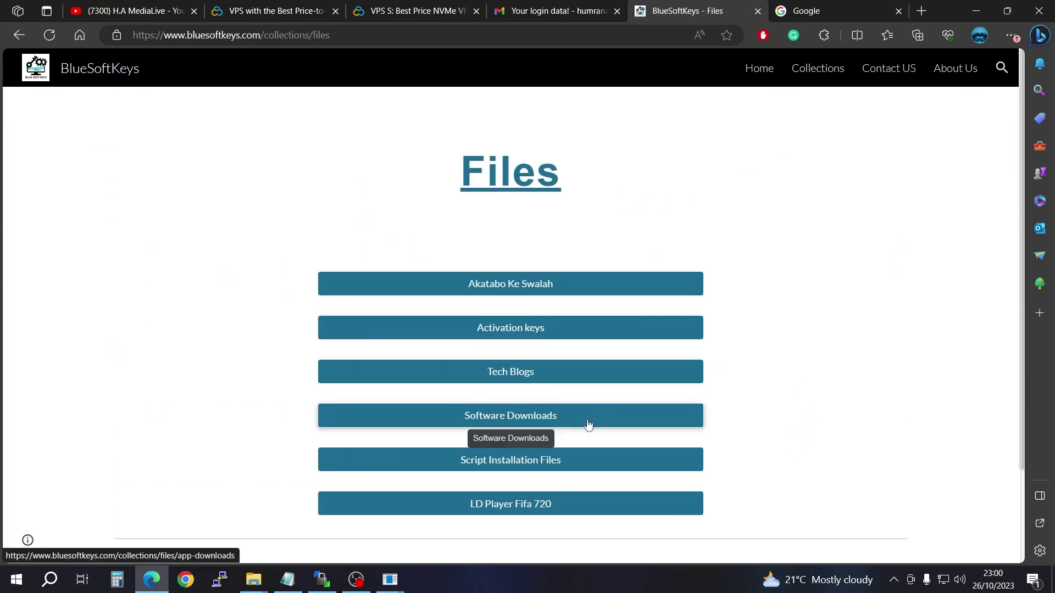
left_click(504, 421)
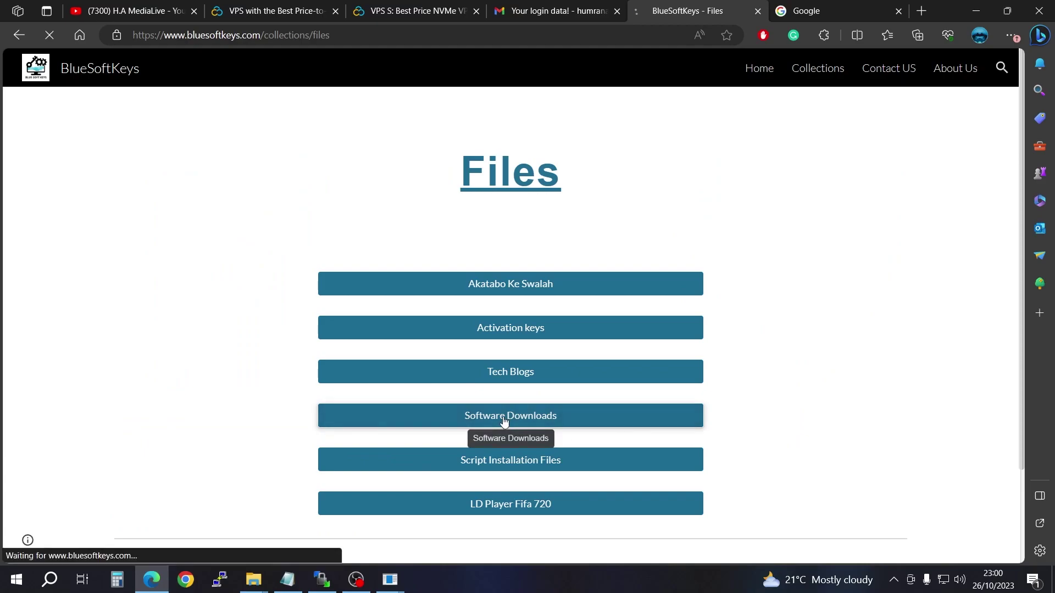
Step: Start the WireGuard download, then pause and cancel the WireGuard (1).iso download
scroll(506, 423, "down", 10)
scroll(529, 418, "down", 6)
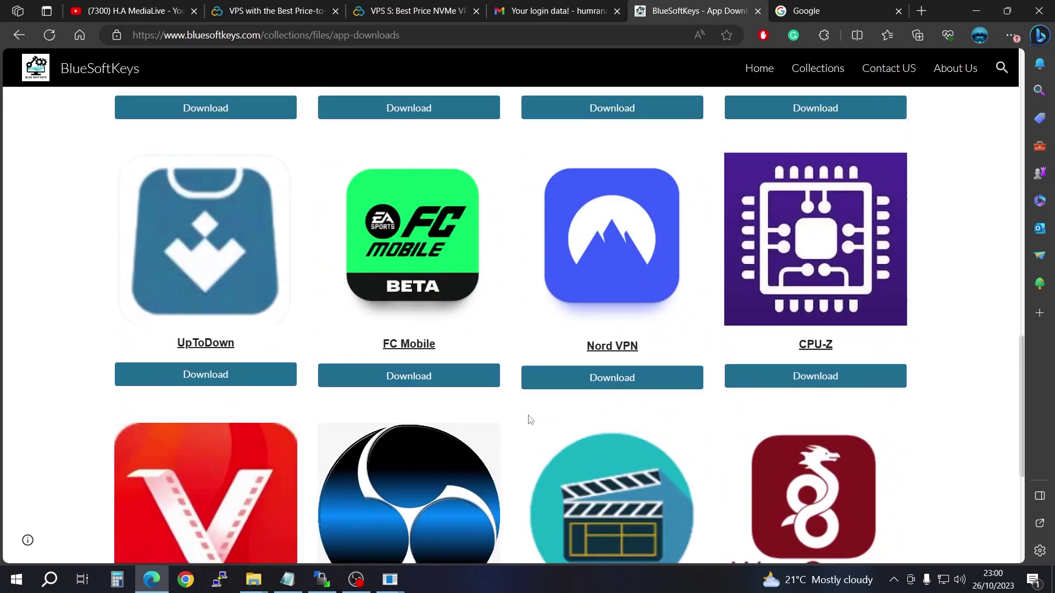
scroll(529, 418, "up", 7)
scroll(530, 419, "down", 4)
scroll(532, 420, "up", 4)
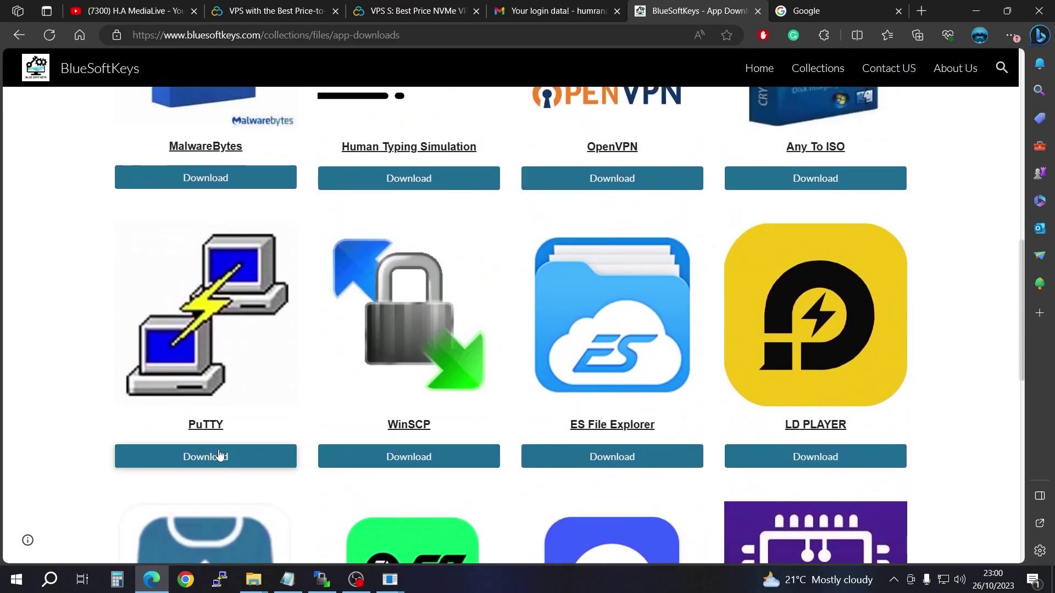
scroll(398, 458, "down", 8)
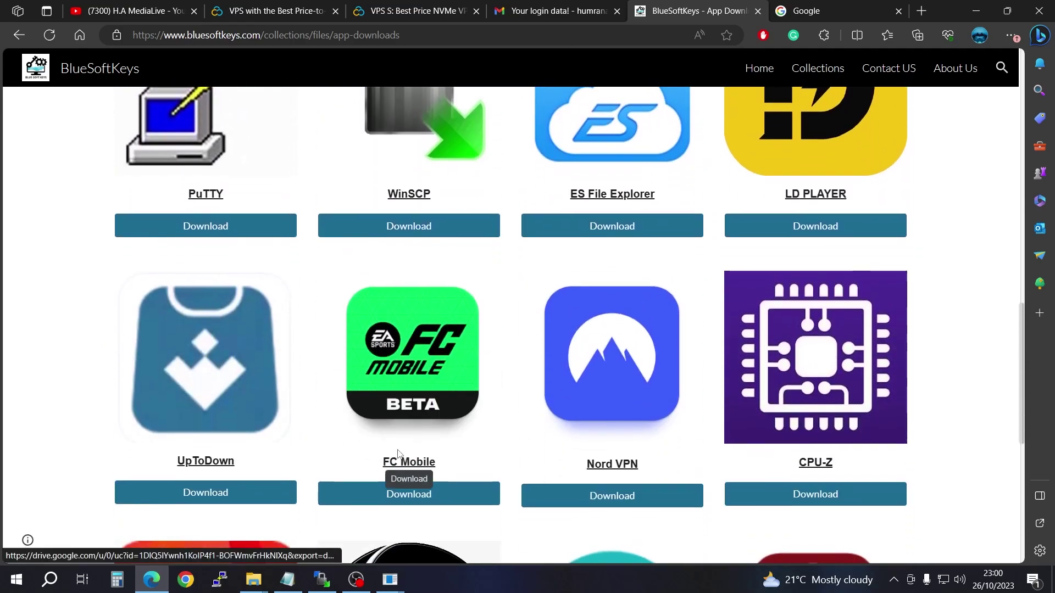
scroll(725, 372, "down", 4)
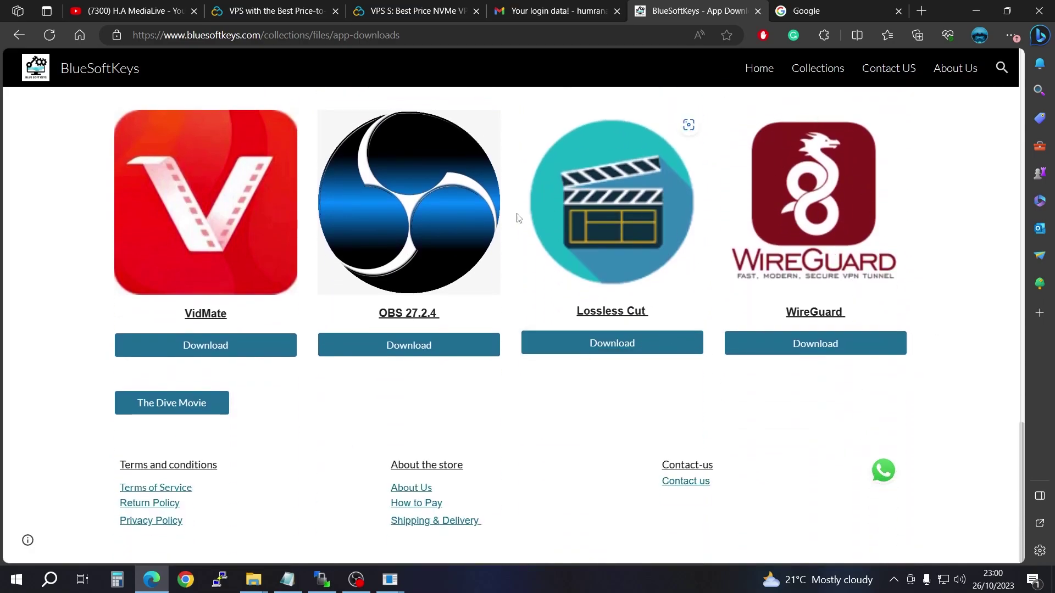
scroll(550, 297, "up", 5)
scroll(186, 286, "up", 5)
scroll(575, 368, "down", 10)
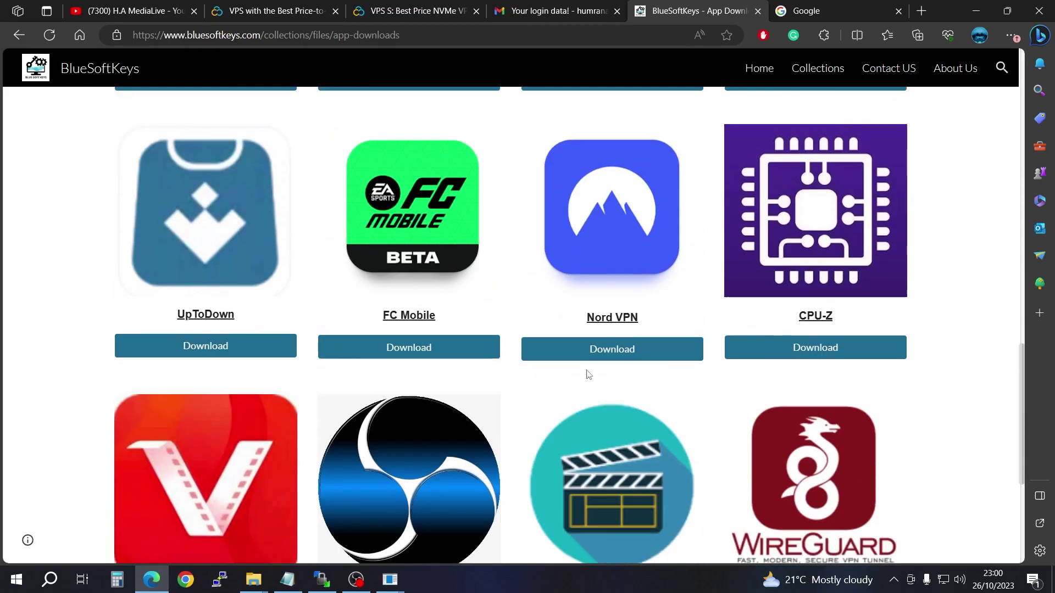
left_click(811, 346)
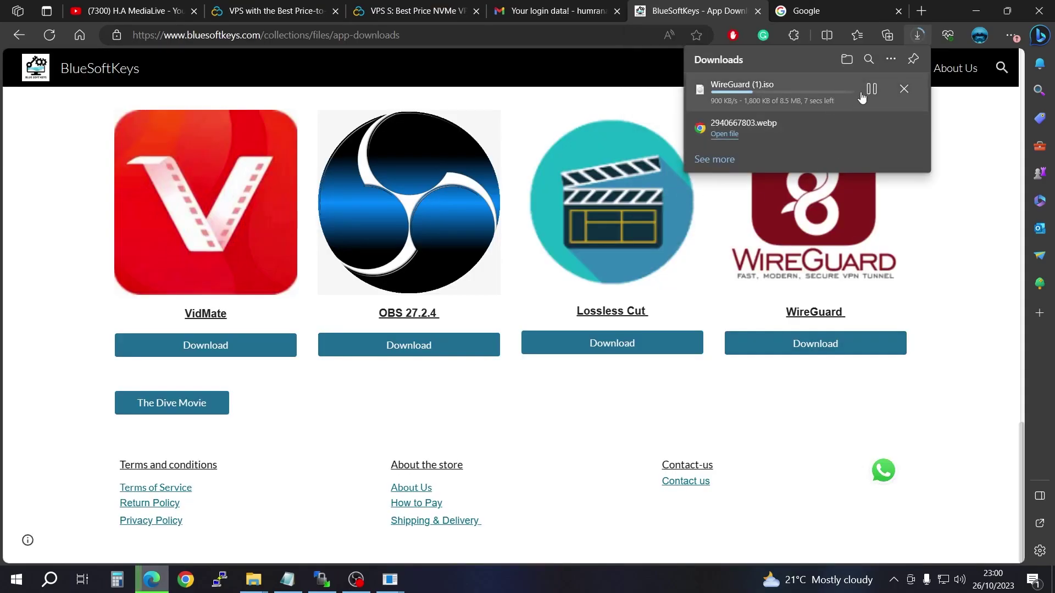
left_click(871, 90)
left_click(905, 91)
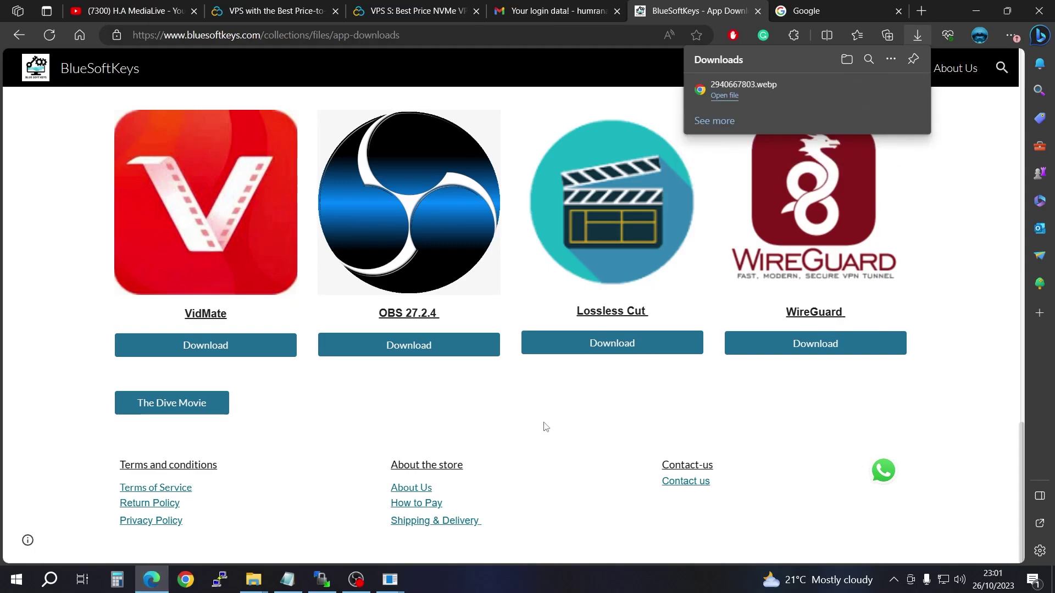
key("super+e")
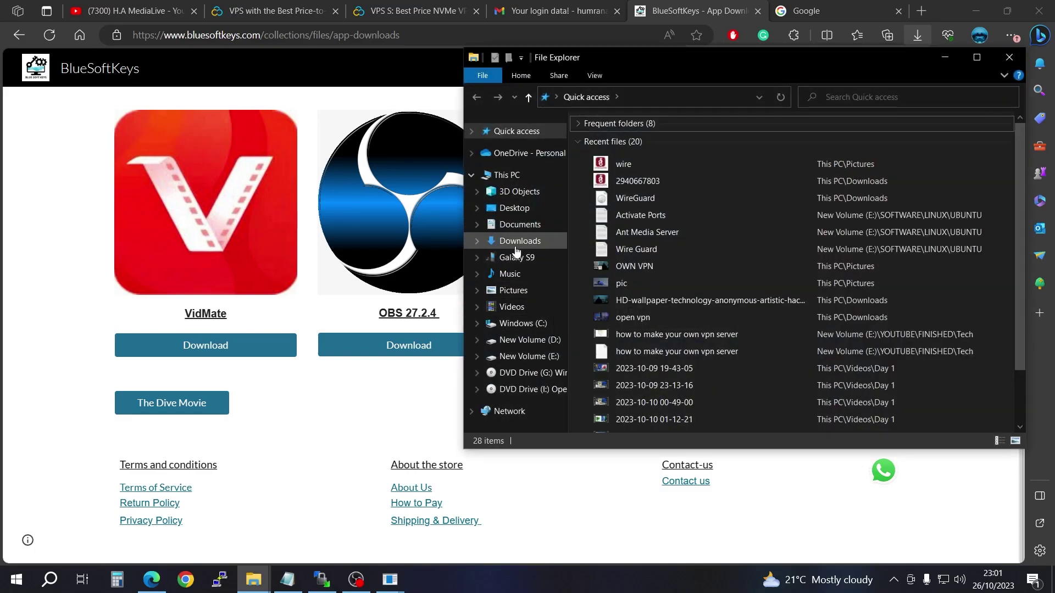
Step: Mount the WireGuard ISO from Downloads as DVD Drive (G:) and move the window aside
left_click(519, 242)
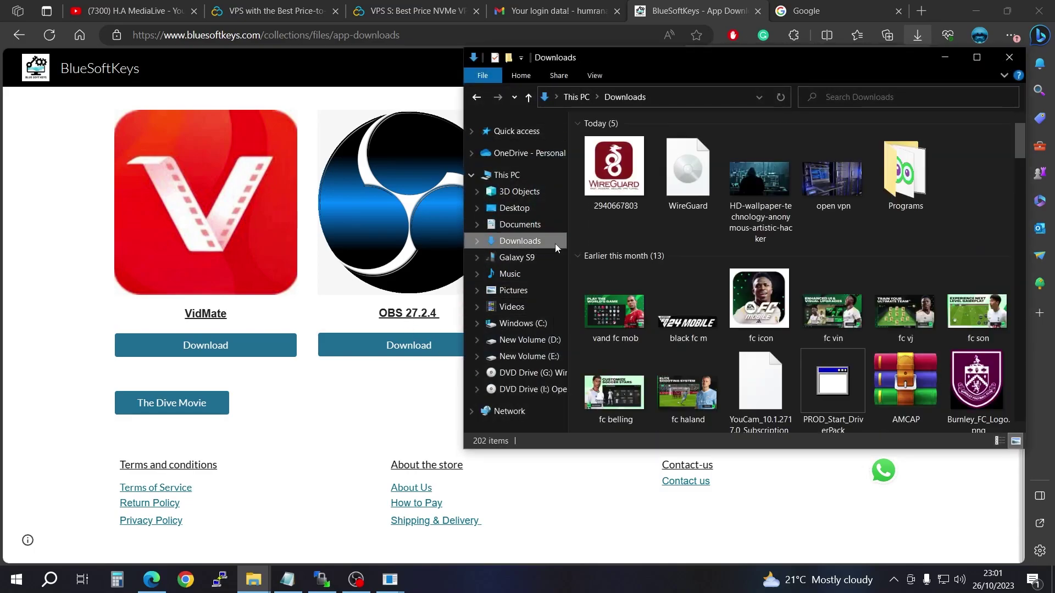
double_click(694, 159)
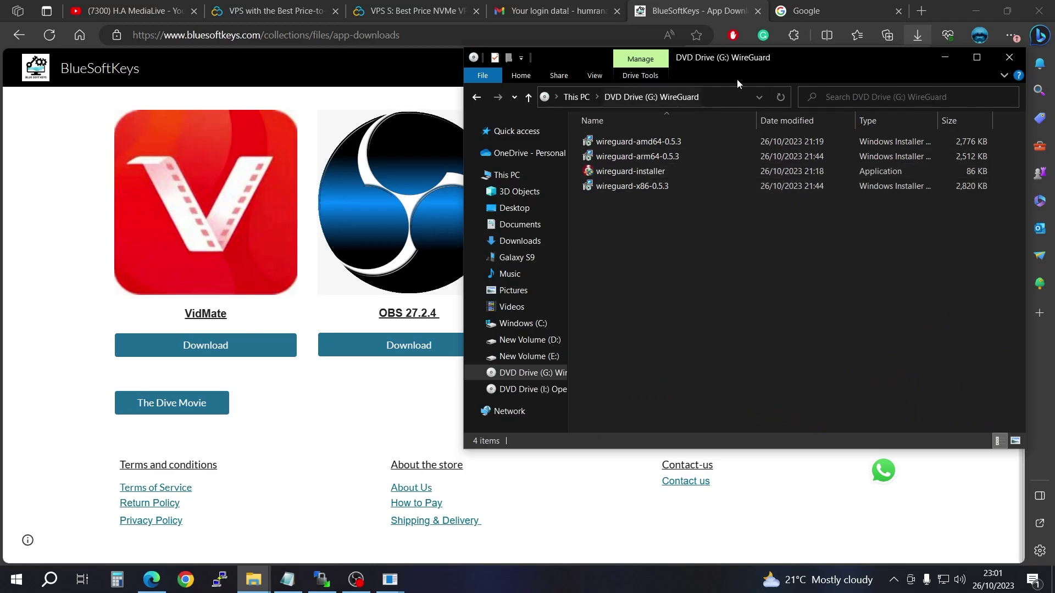
left_click_drag(813, 59, 638, 85)
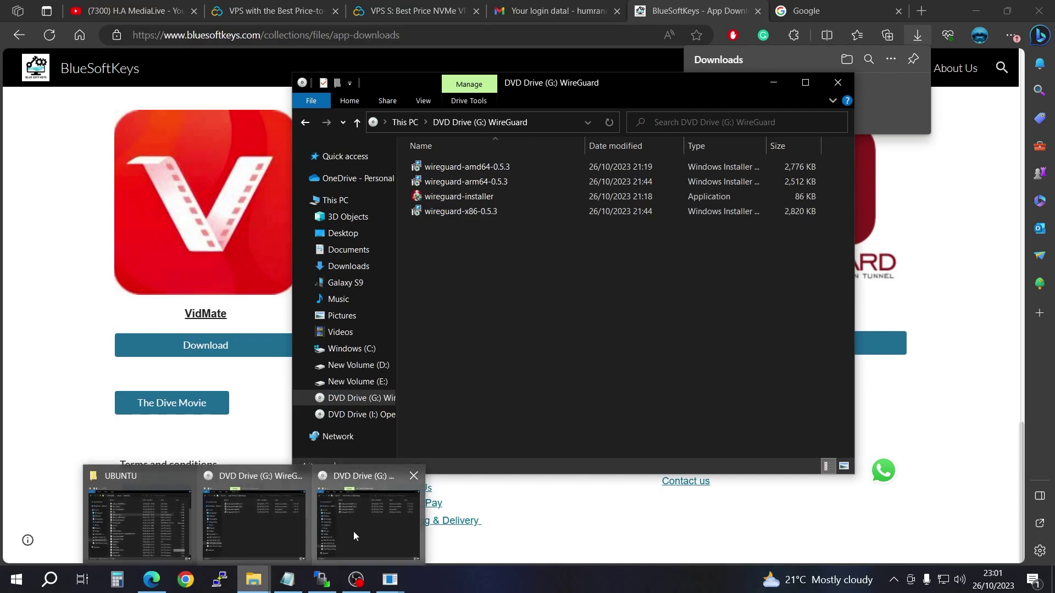
Step: Confirm in This PC's properties the system is 64-bit, x64-based, then close Settings
right_click(330, 207)
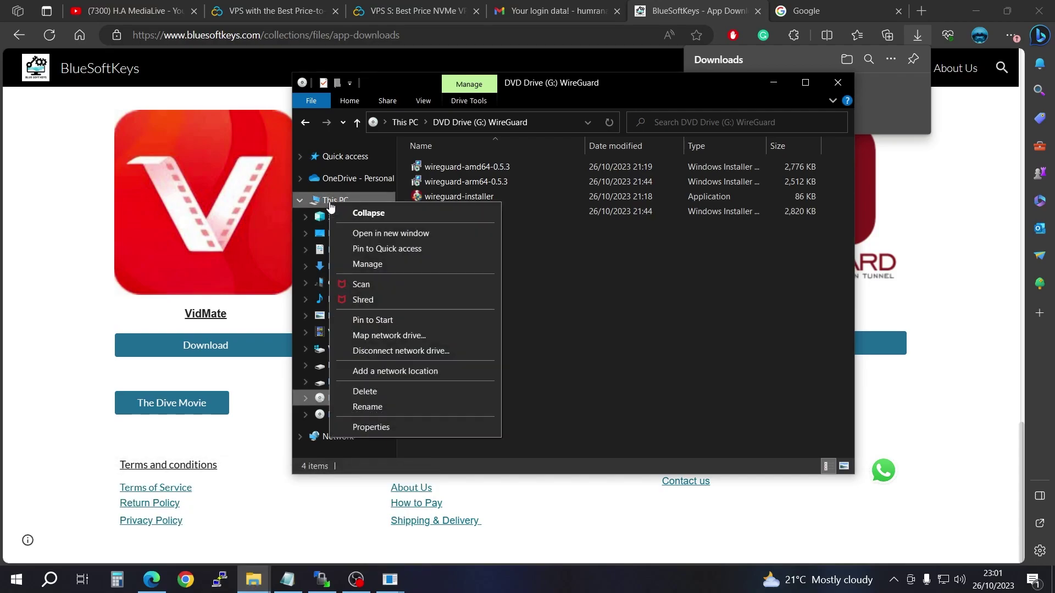
left_click(377, 427)
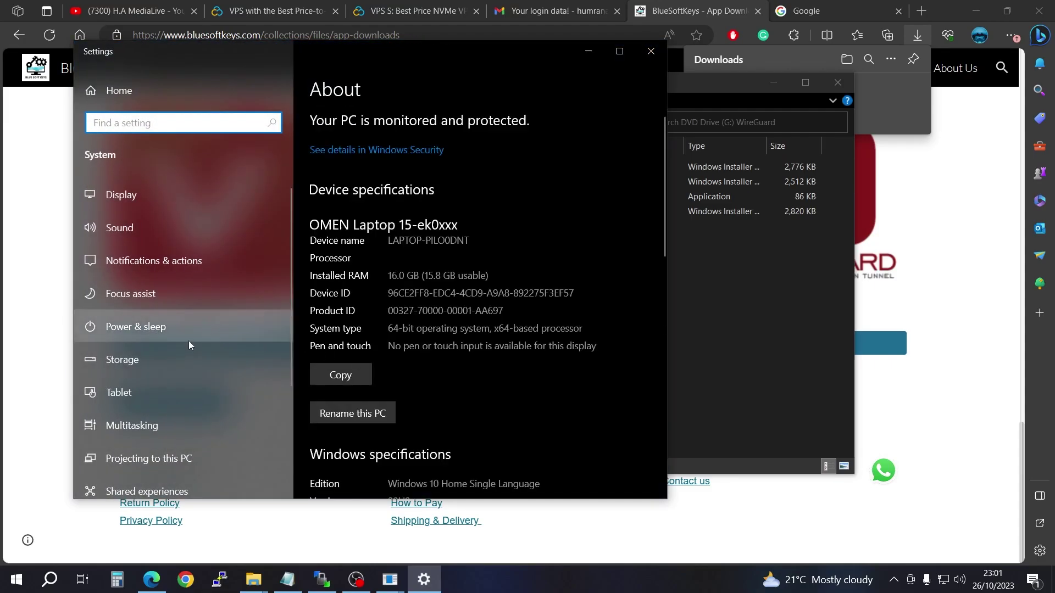
scroll(191, 339, "down", 3)
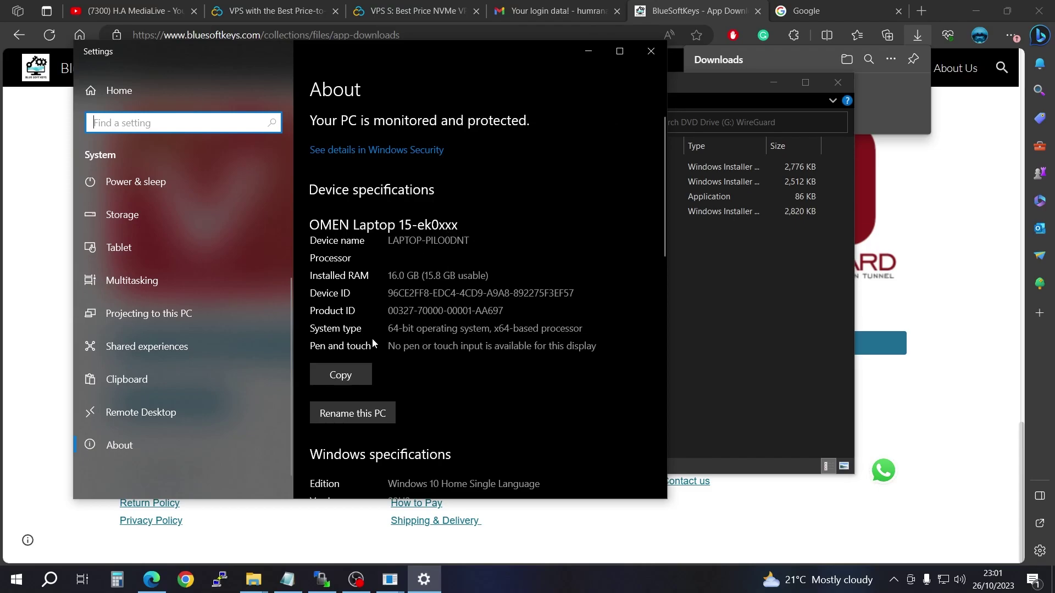
left_click(650, 51)
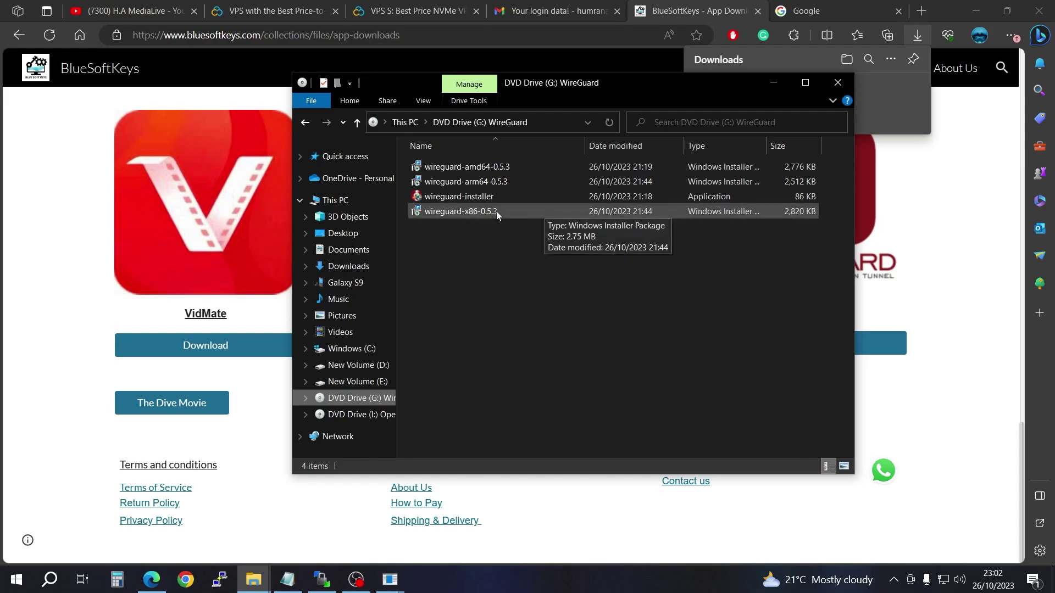
Step: Launch PuTTY from the desktop and position its configuration window
left_click(837, 82)
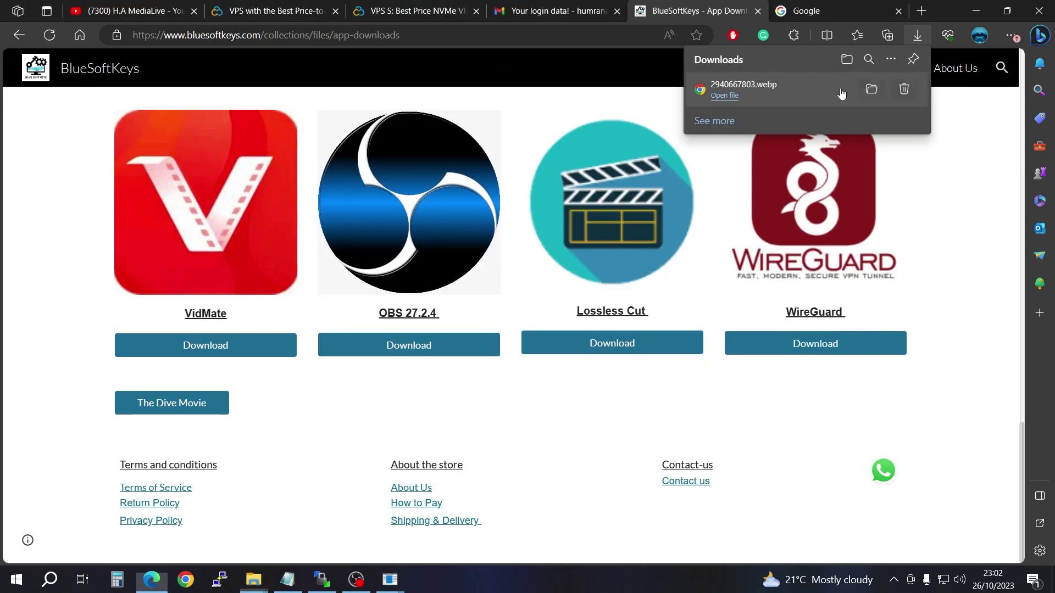
scroll(620, 323, "up", 3)
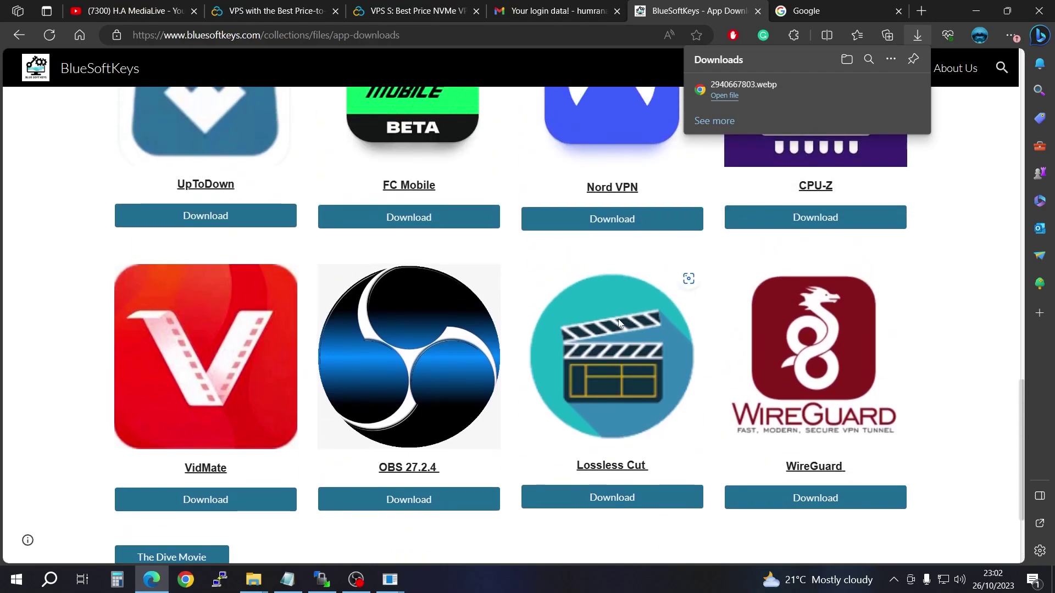
scroll(620, 323, "up", 10)
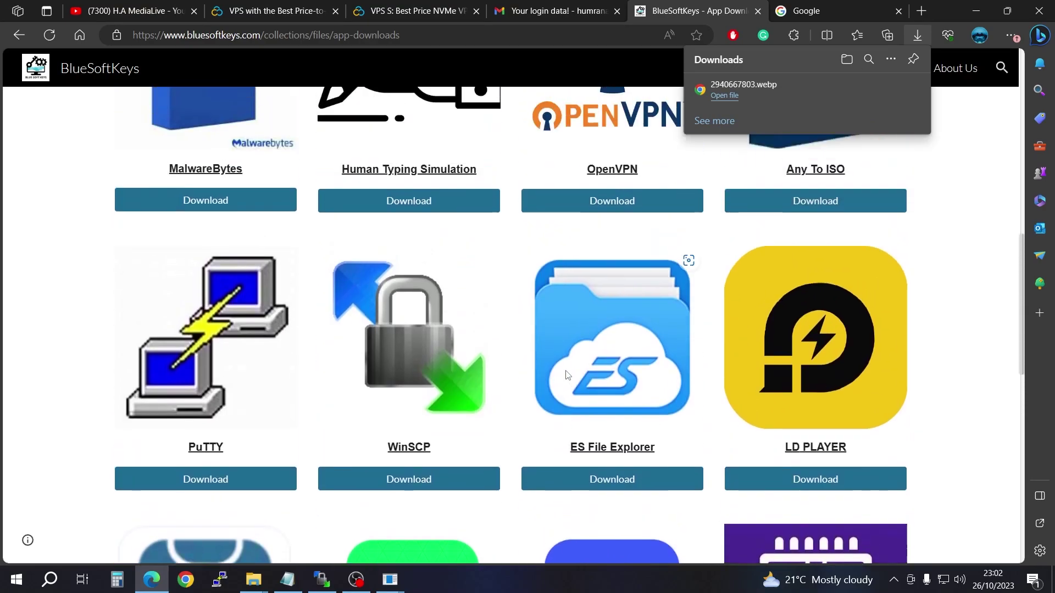
left_click(976, 11)
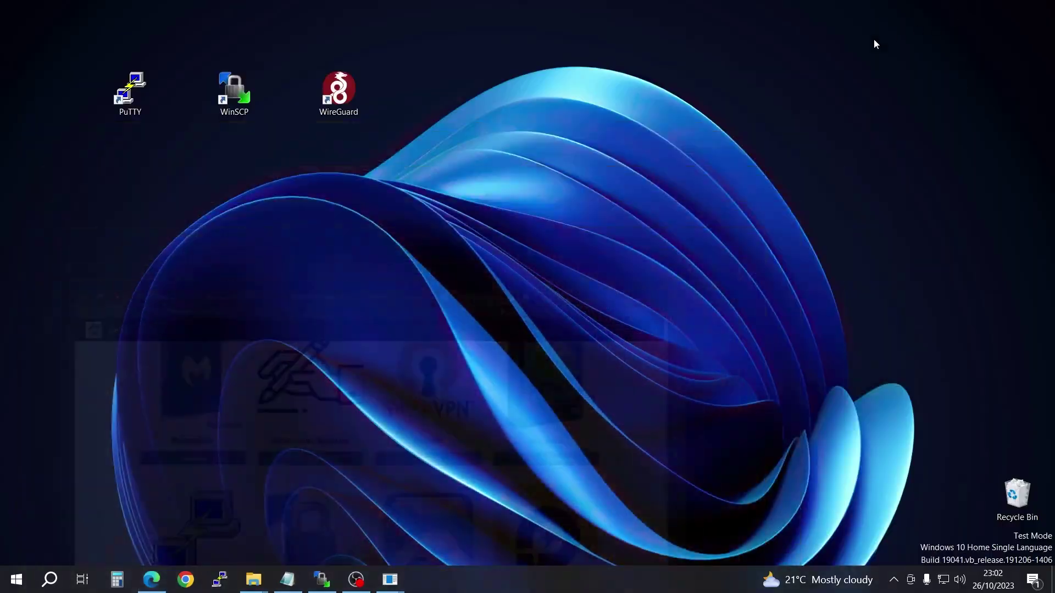
double_click(134, 91)
left_click_drag(489, 161, 525, 140)
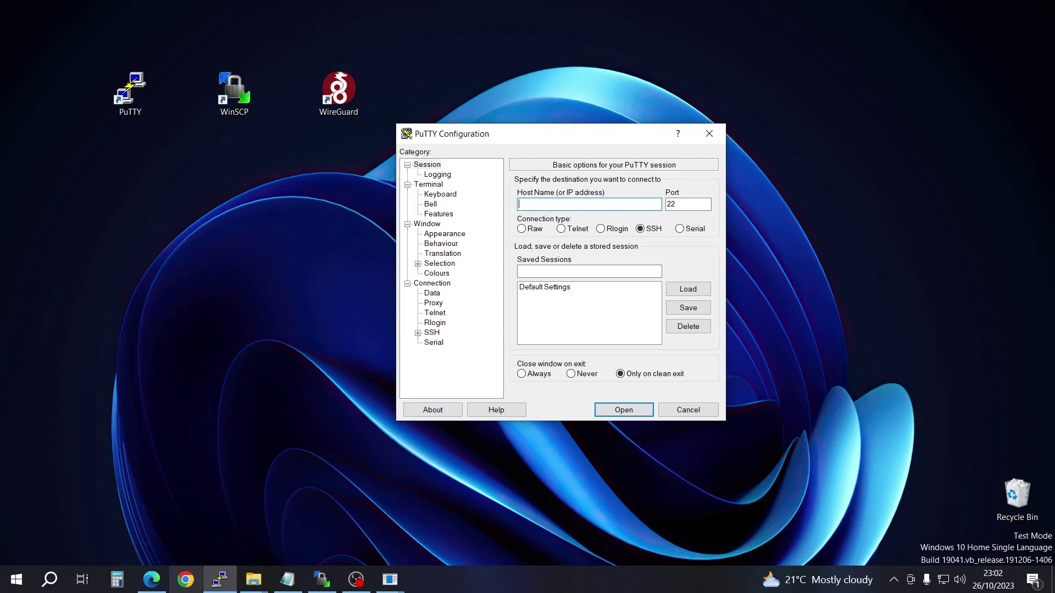
Step: Copy the VPS IP address 193.168.145.38 from the Contabo login email
left_click(152, 580)
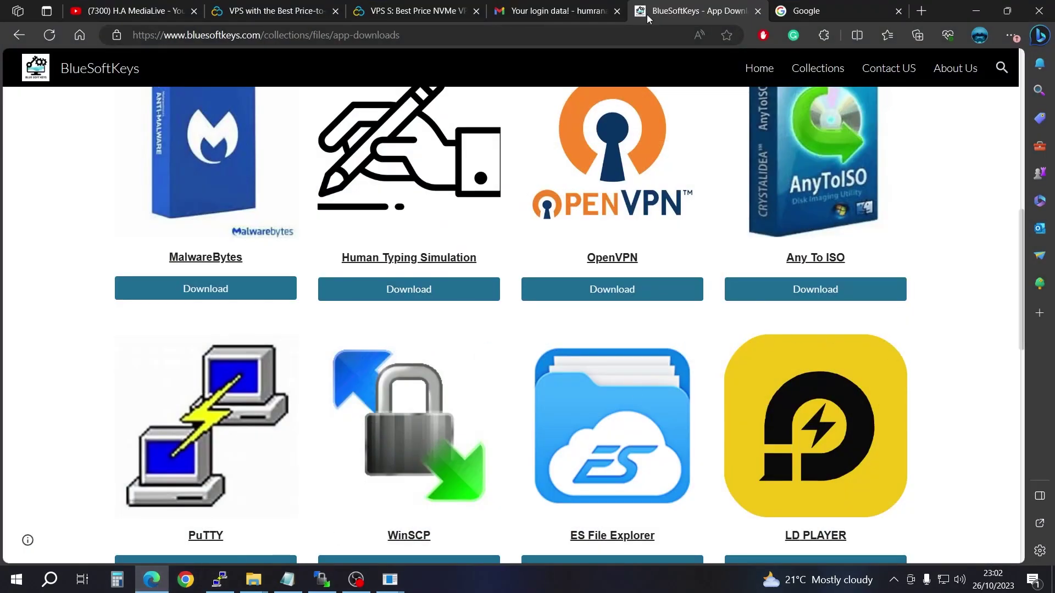
left_click(591, 8)
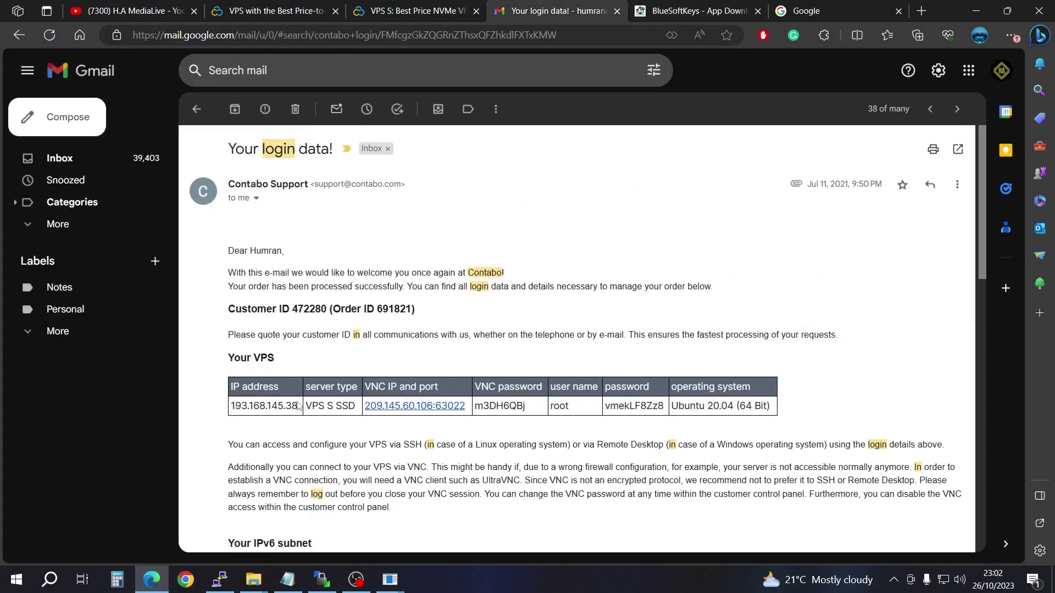
left_click_drag(297, 405, 231, 409)
key("super+c")
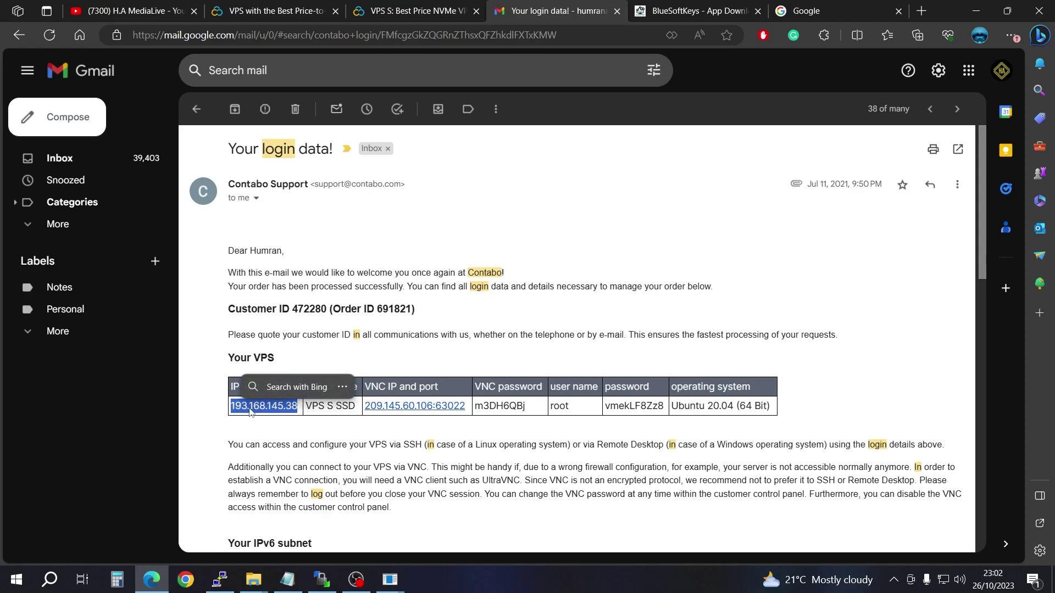
right_click(251, 410)
left_click(312, 97)
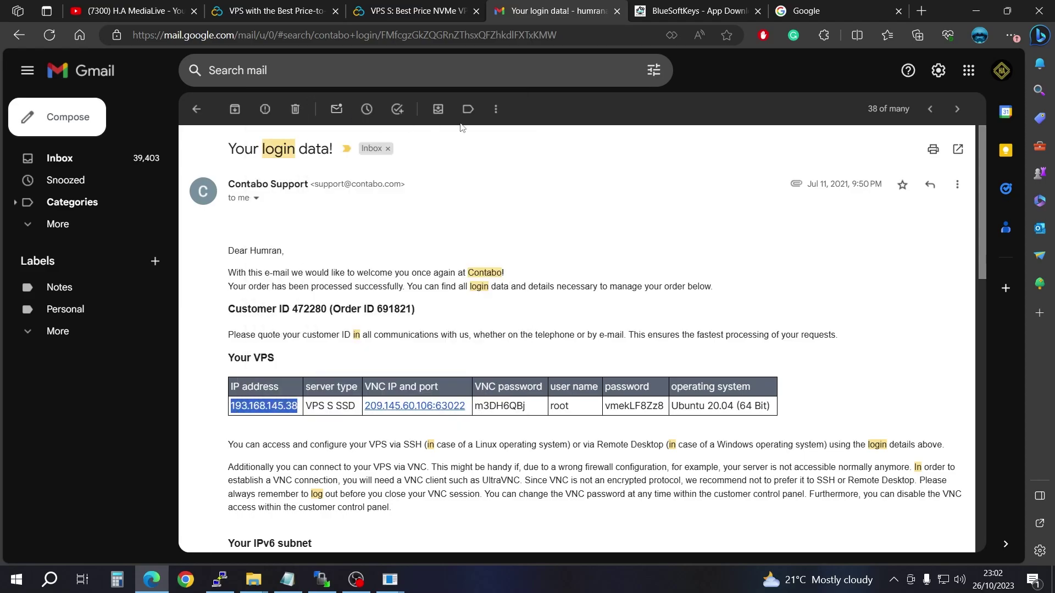
Step: Save an SSH session named 193.168.145.38 with that host name, then reopen PuTTY
left_click(976, 11)
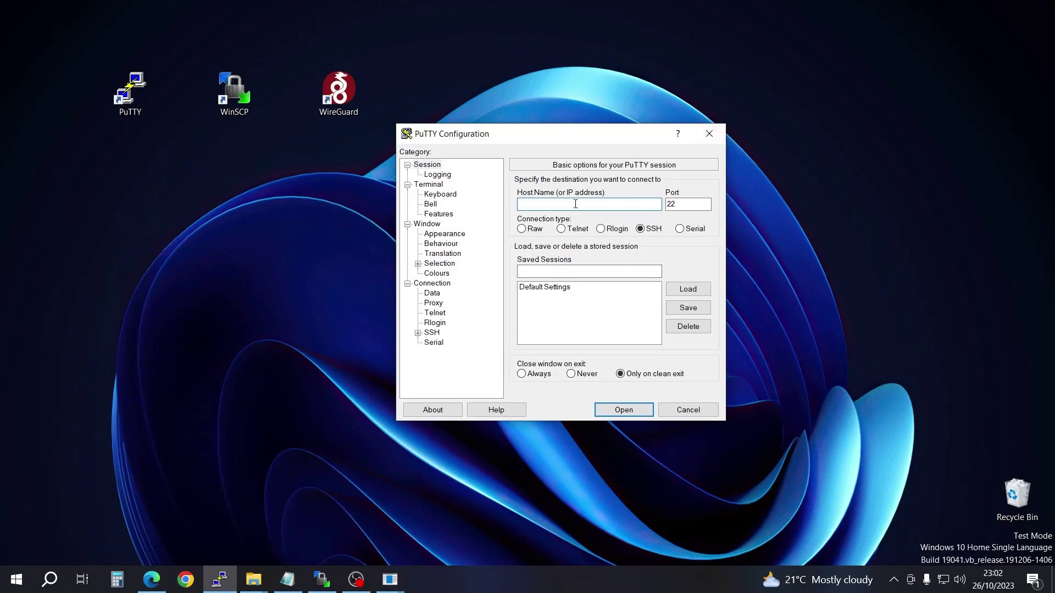
right_click(574, 204)
left_click(587, 254)
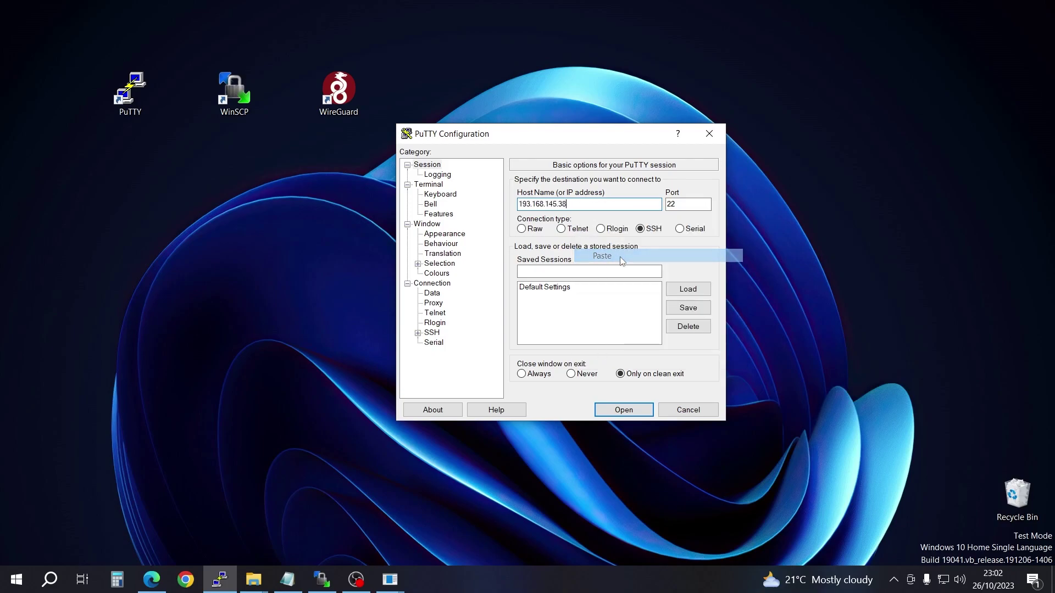
left_click(552, 276)
right_click(554, 275)
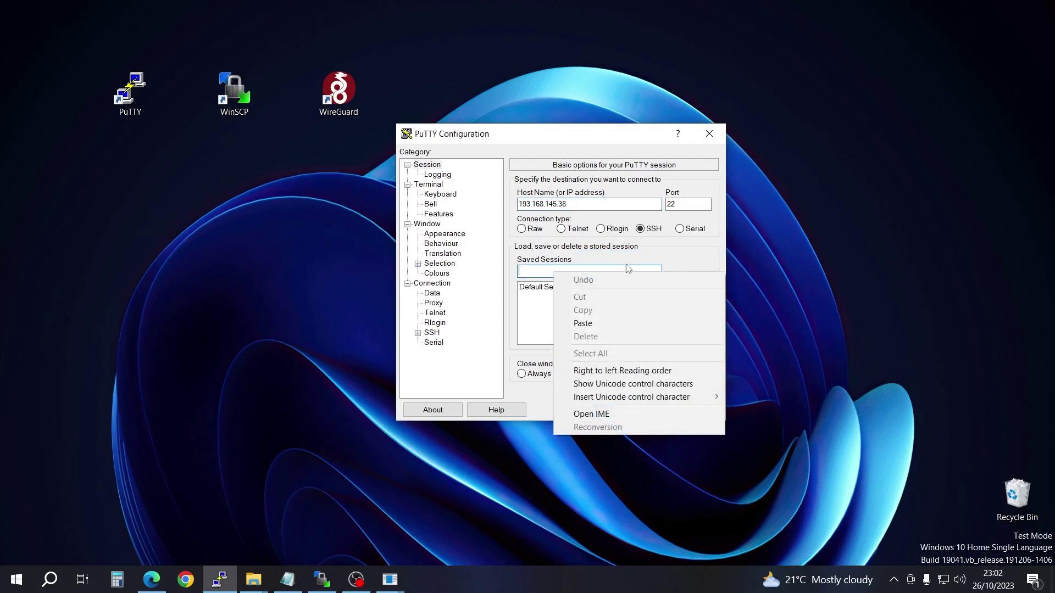
left_click(587, 322)
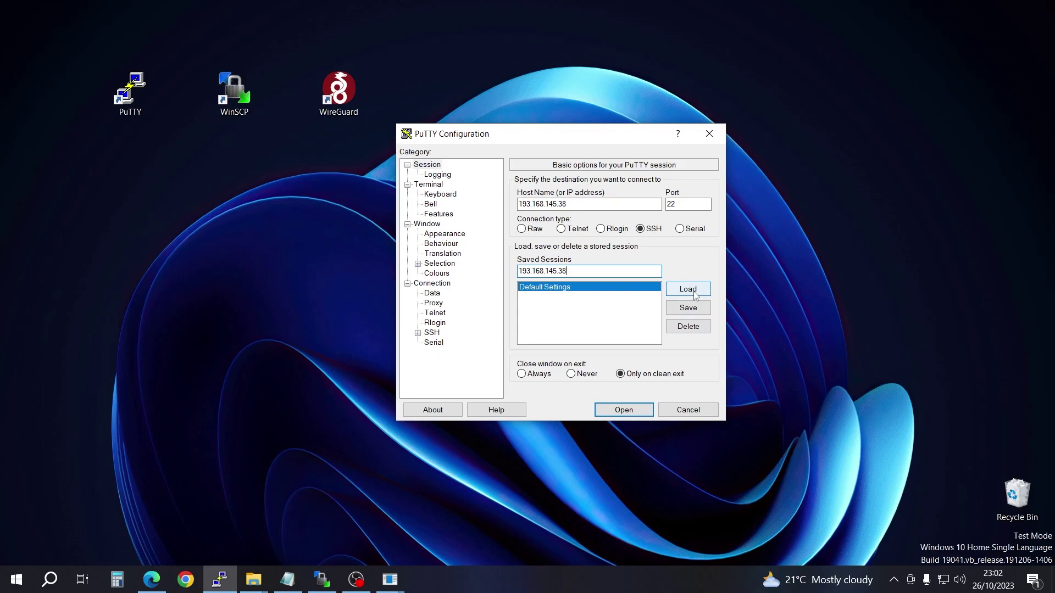
left_click(689, 309)
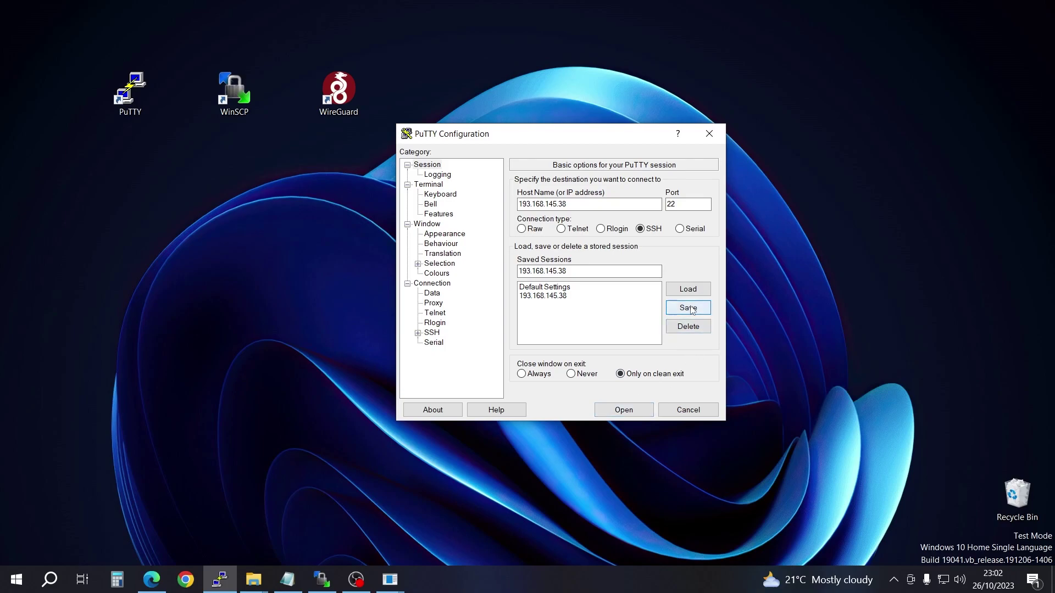
left_click(710, 133)
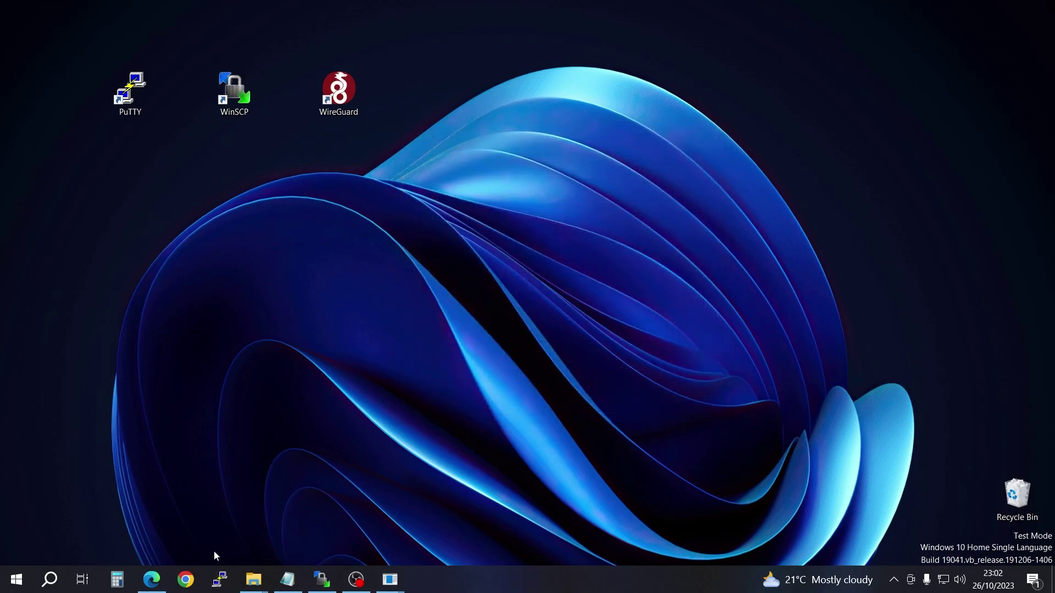
double_click(135, 94)
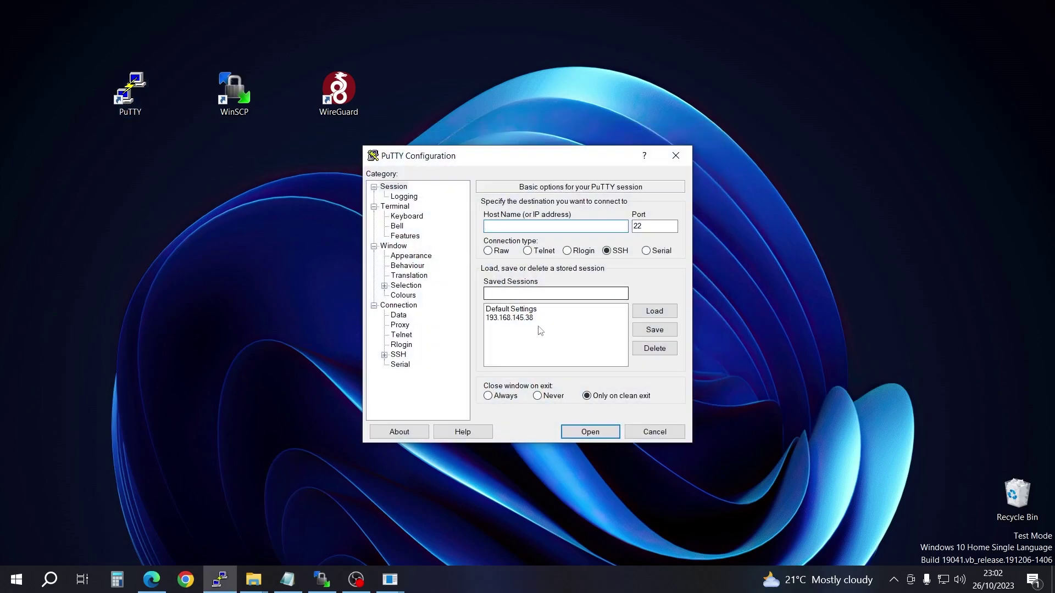
Step: Connect to the saved 193.168.145.38 session, accept its new host key, and enlarge the terminal
double_click(519, 318)
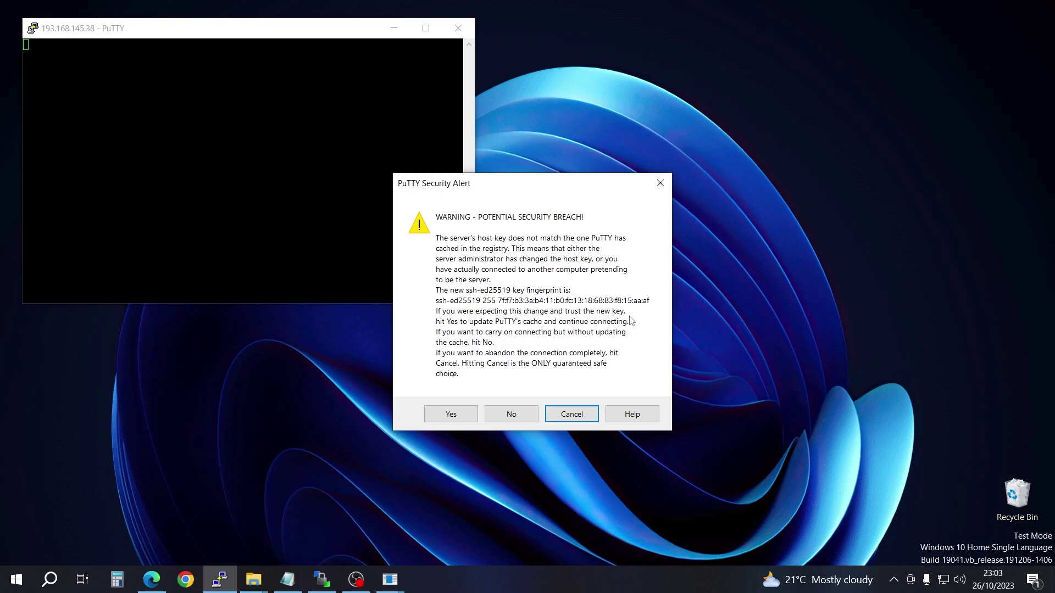
left_click(451, 415)
left_click_drag(202, 39, 335, 182)
left_click_drag(609, 450, 835, 561)
left_click_drag(833, 161, 867, 117)
left_click_drag(629, 136, 730, 142)
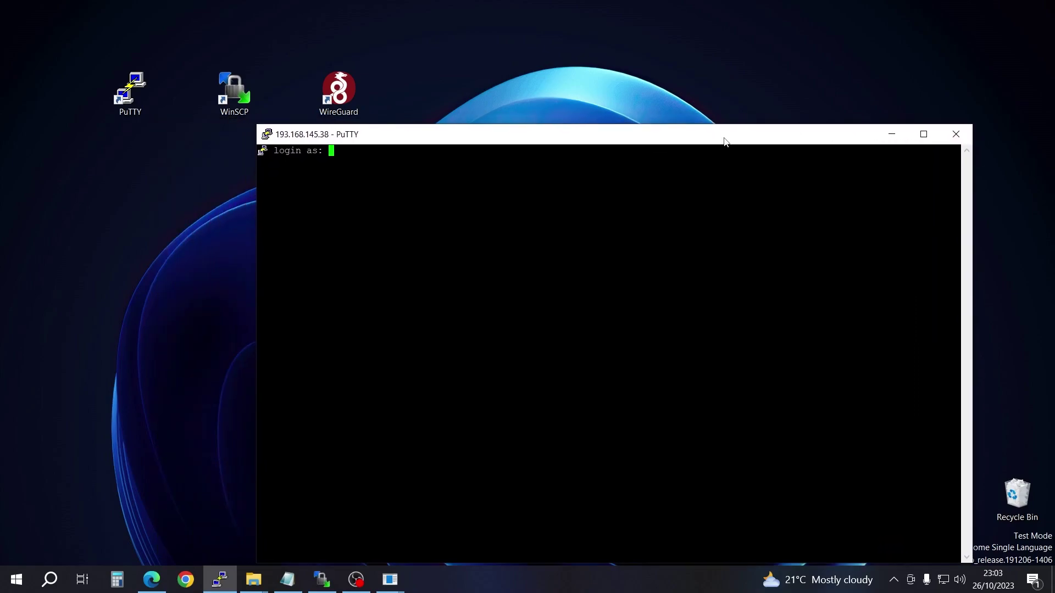
left_click(151, 580)
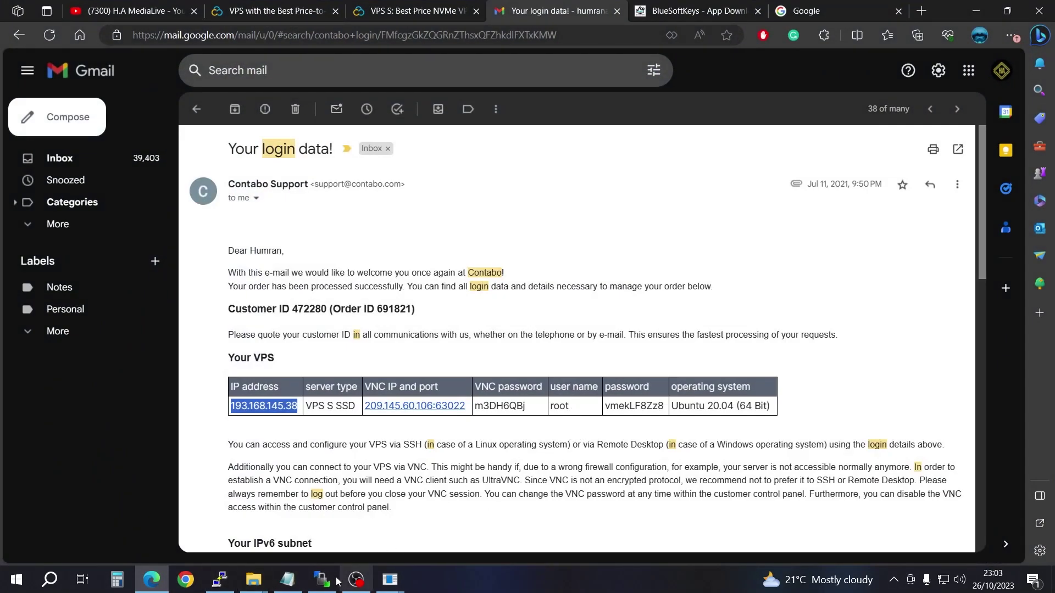
Step: Enter root as the login user at the 'login as' prompt
left_click(219, 578)
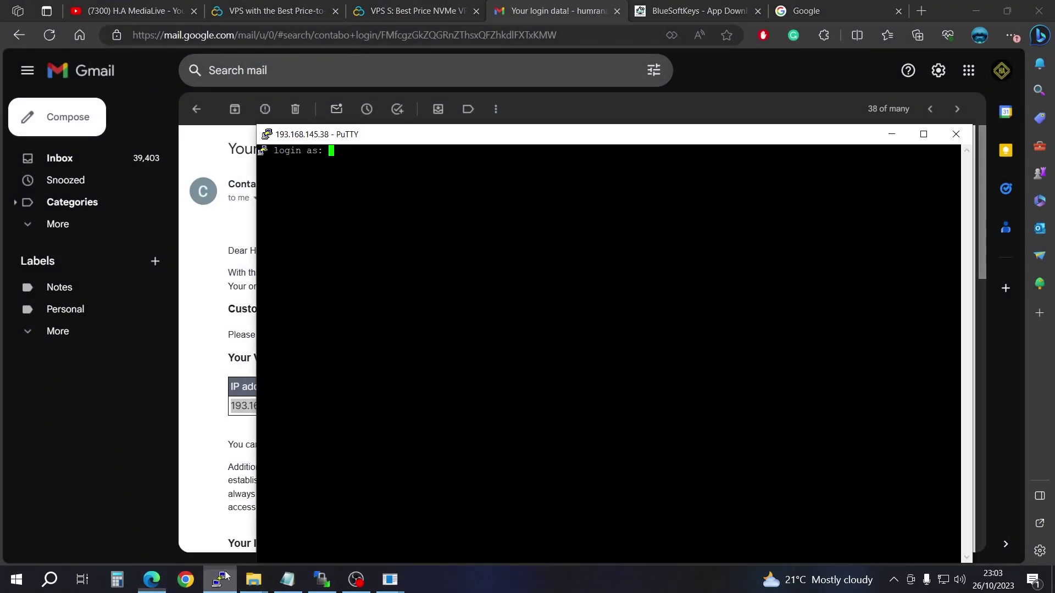
type("root")
key("Return")
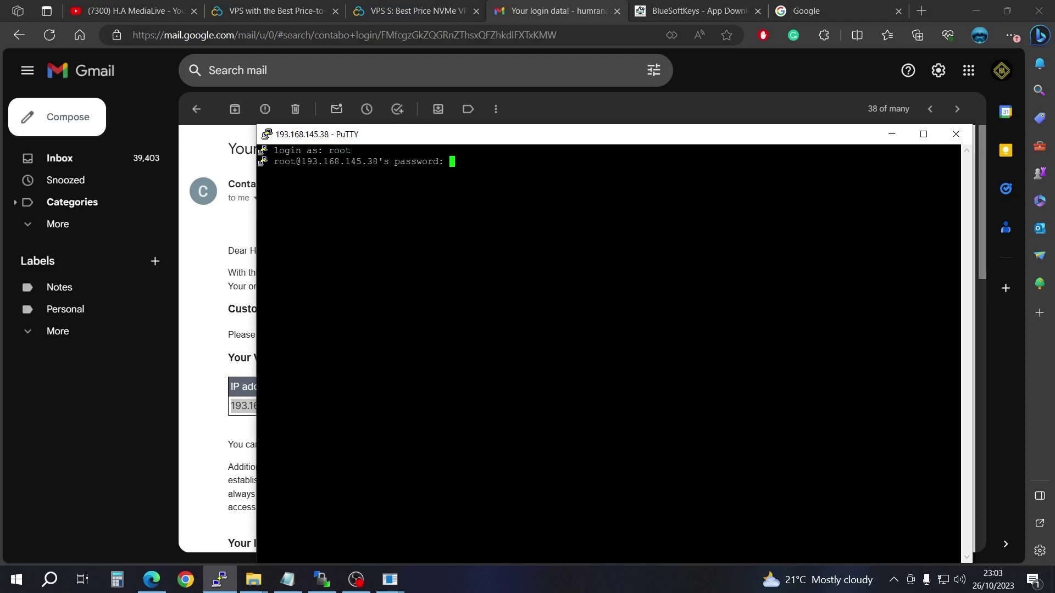
left_click_drag(515, 138, 542, 131)
Step: Copy the root password from the Contabo email, close WinSCP, and submit the password
left_click(552, 12)
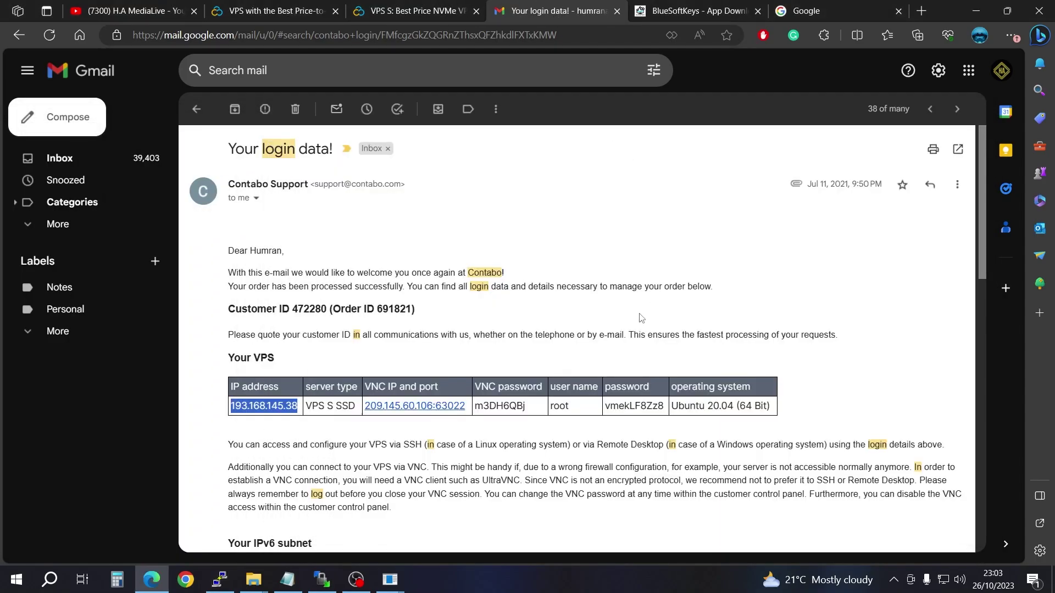
left_click_drag(664, 410, 605, 409)
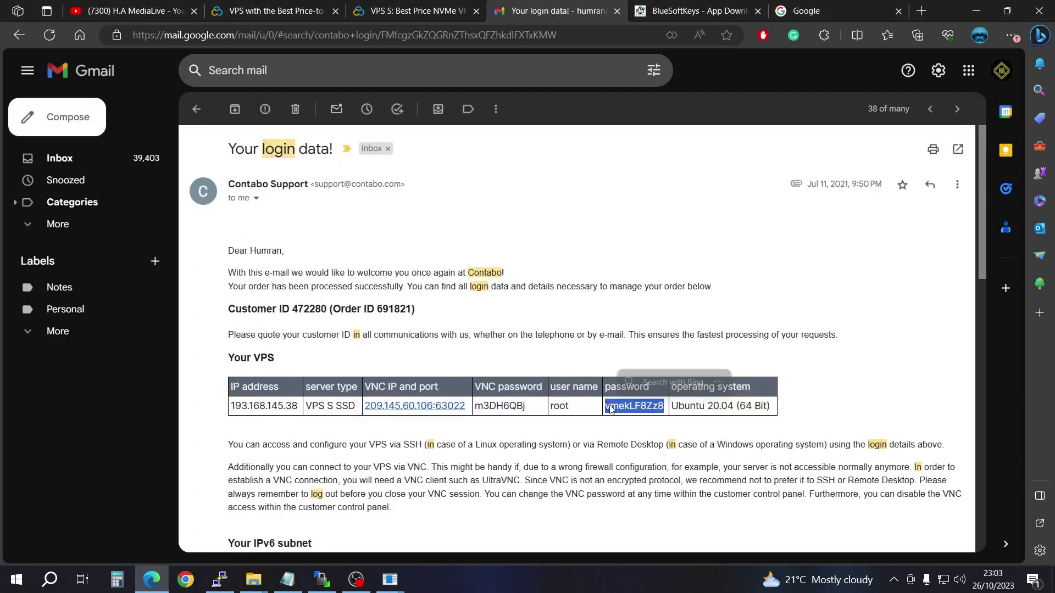
right_click(620, 409)
left_click(664, 94)
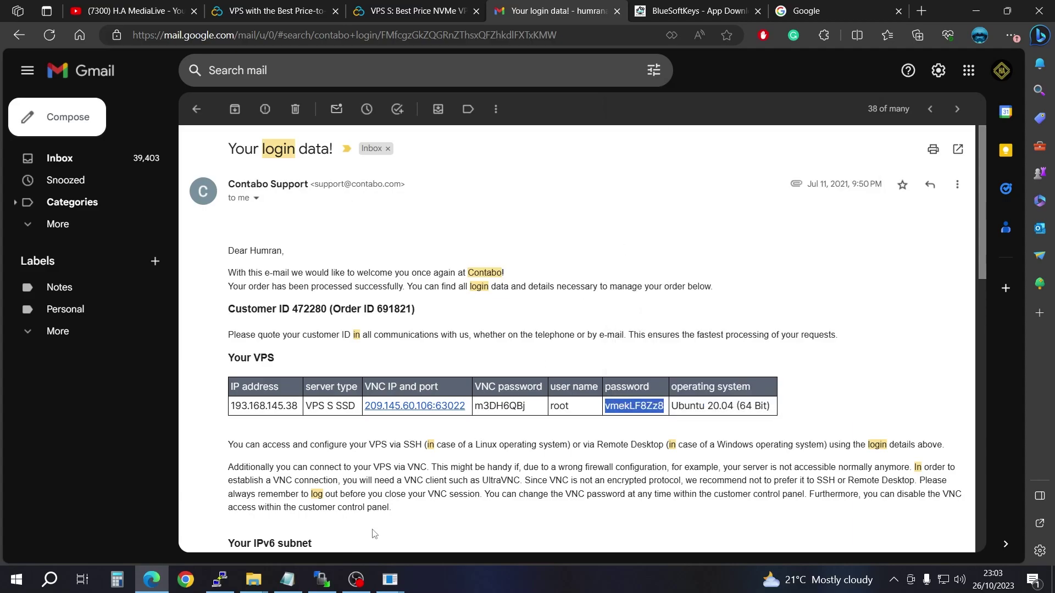
left_click(311, 559)
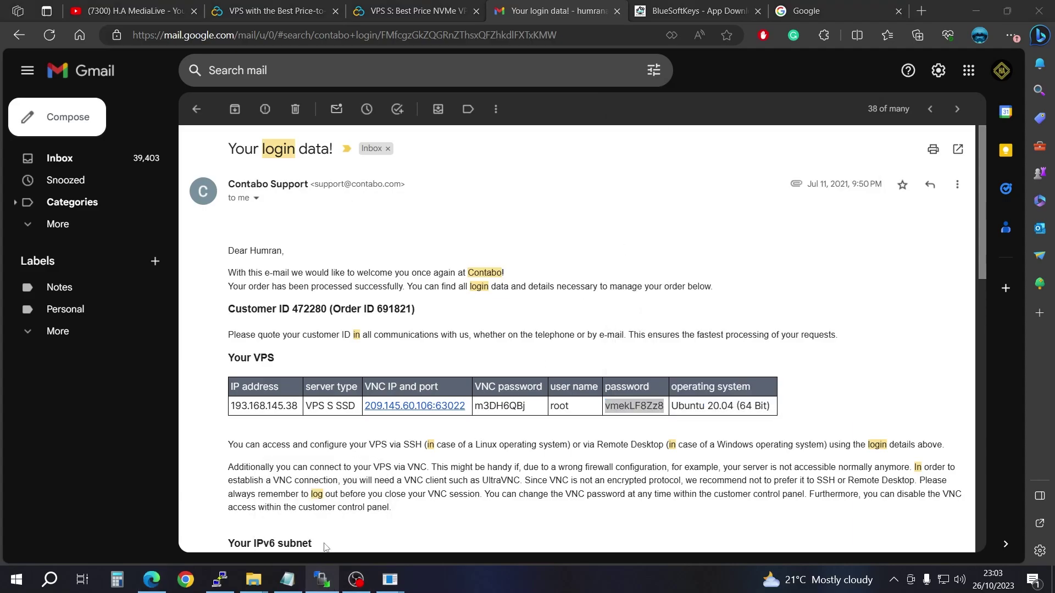
left_click(955, 67)
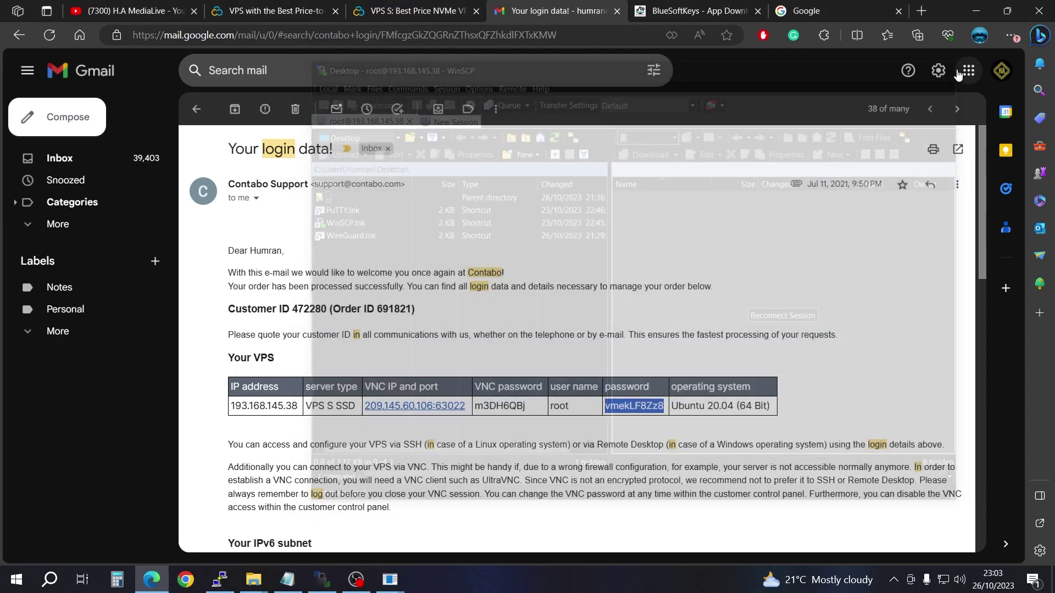
left_click(222, 580)
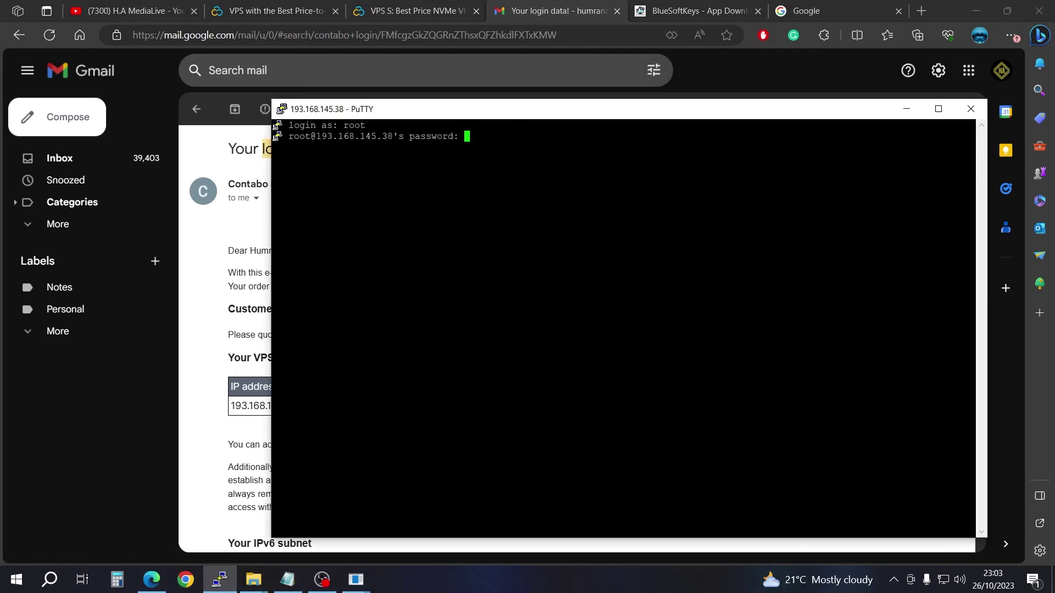
key("Return")
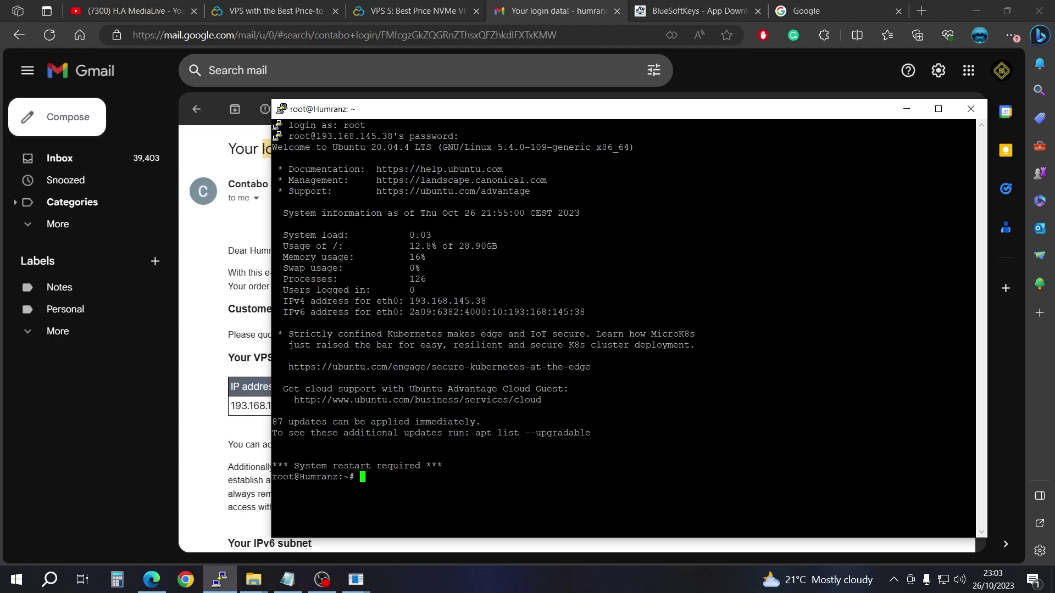
Step: Change the root password with passwd, then return to the BlueSoftKeys downloads page
type("passwd")
key("Return")
key("Return")
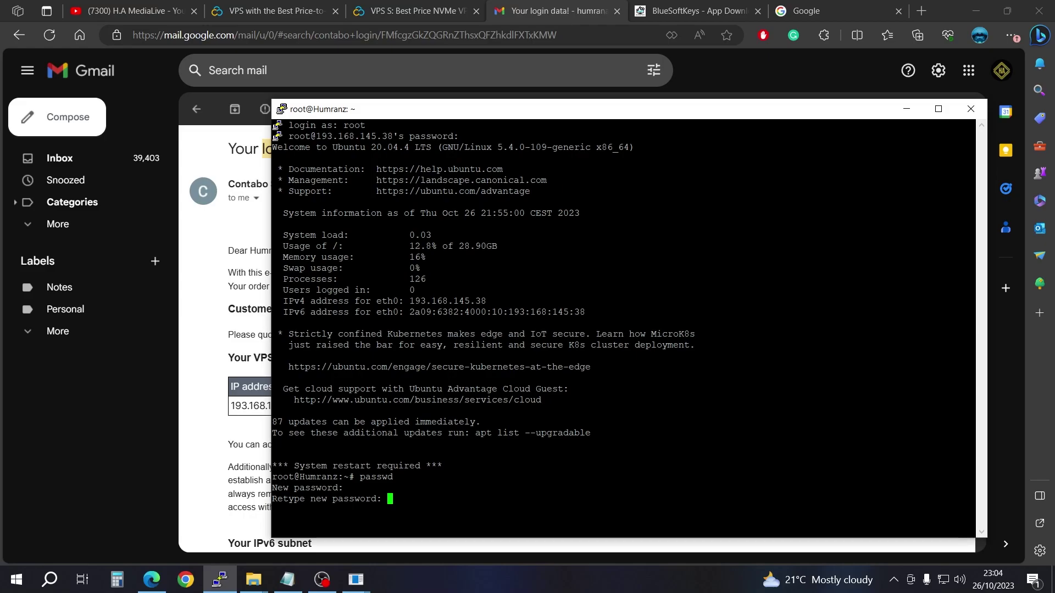
key("Return")
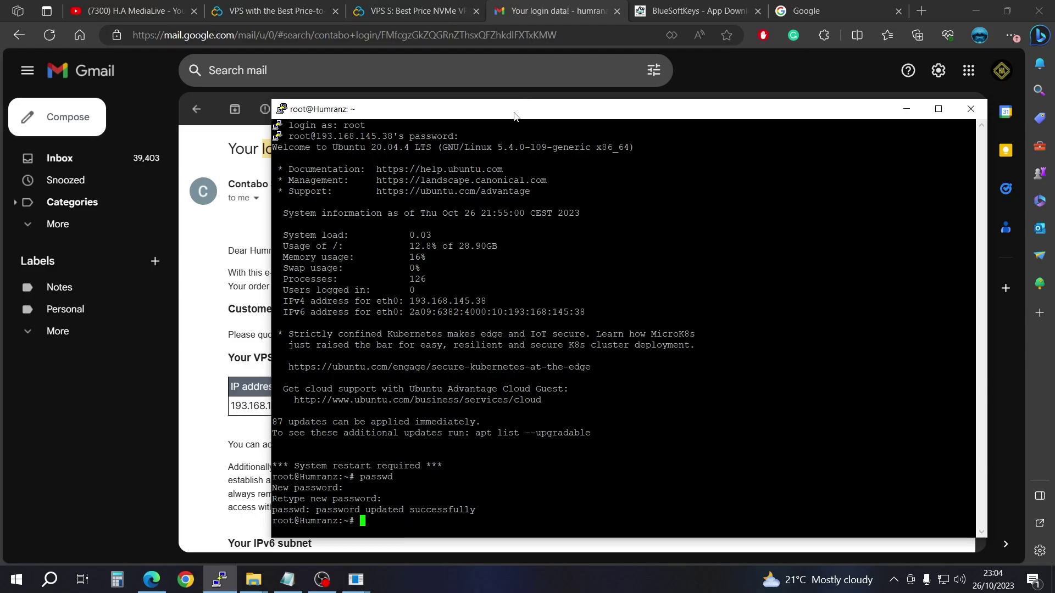
left_click_drag(516, 113, 786, 113)
left_click(658, 16)
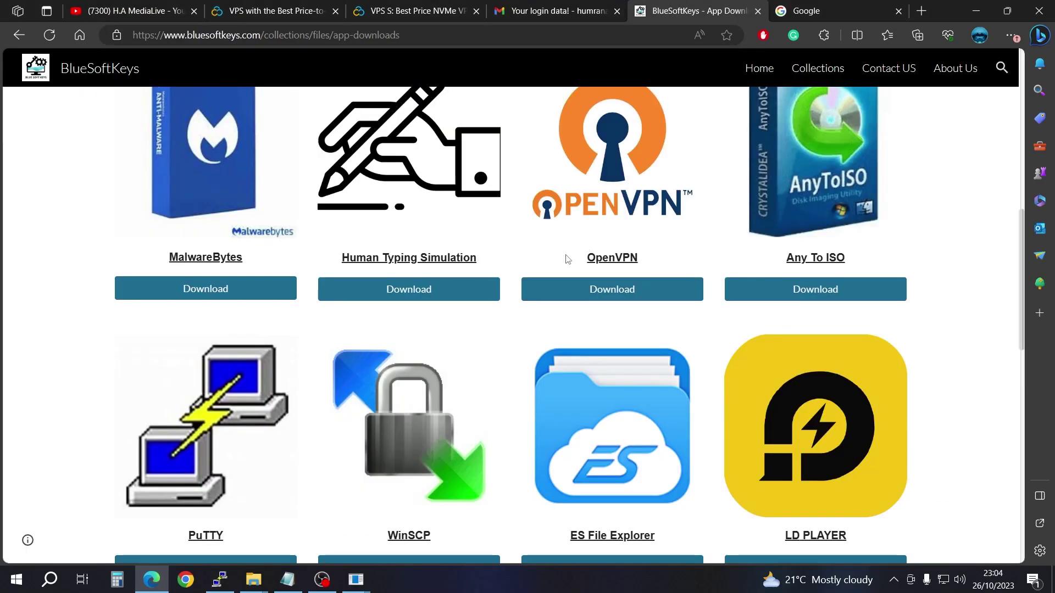
Step: Go through Collections, Files and Script Installation Files to the WireGuard Script page
left_click(819, 70)
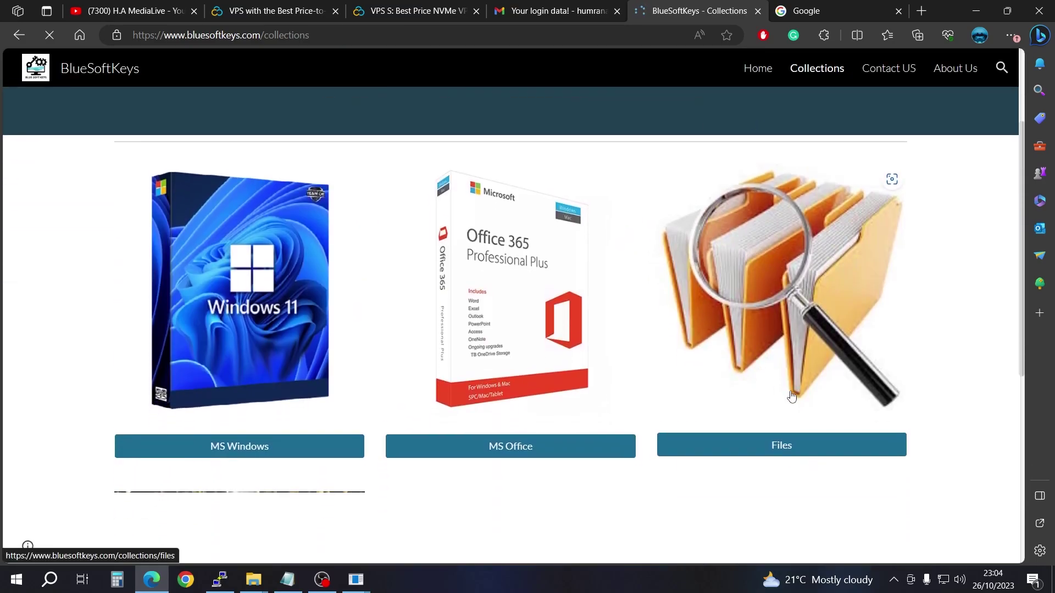
left_click(803, 440)
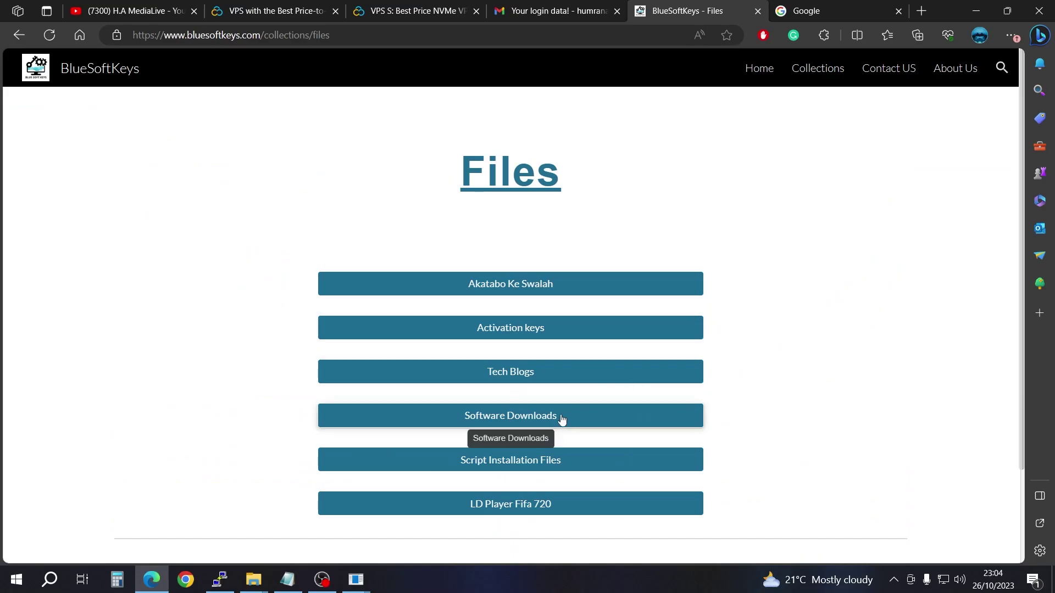
left_click(499, 468)
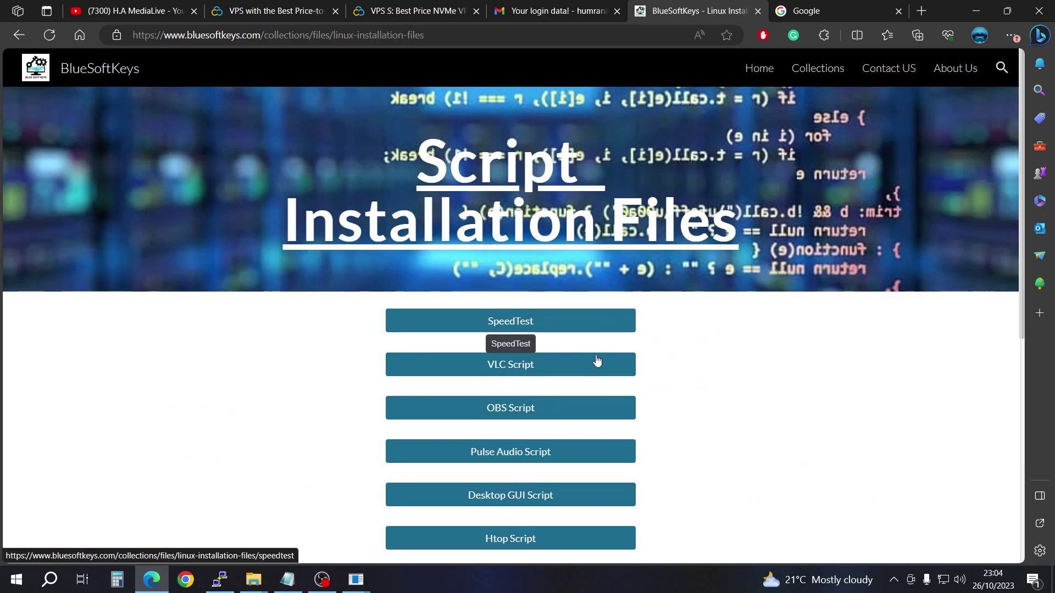
scroll(596, 355, "down", 4)
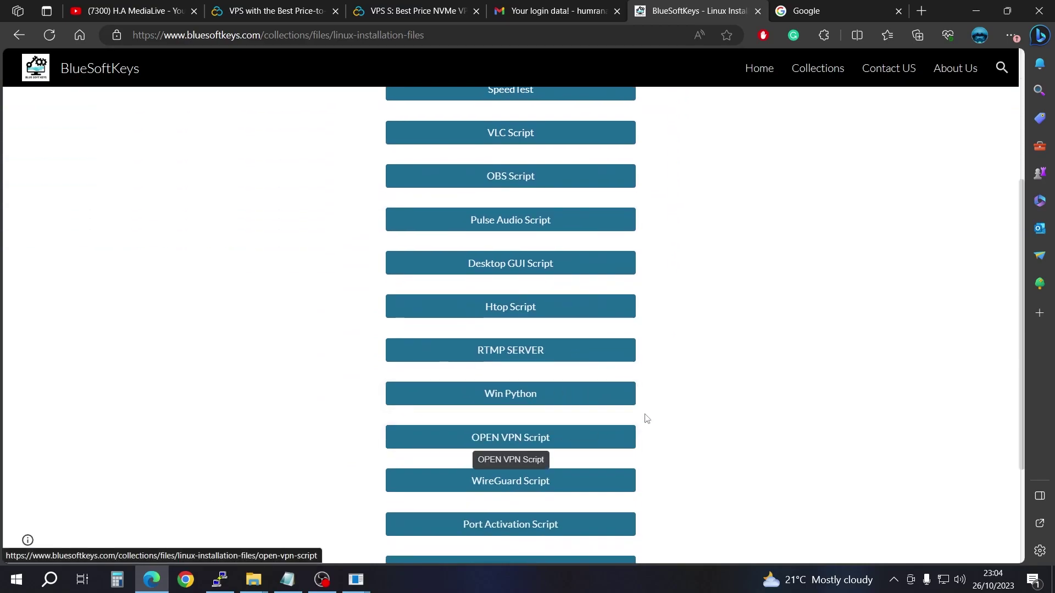
scroll(632, 423, "down", 3)
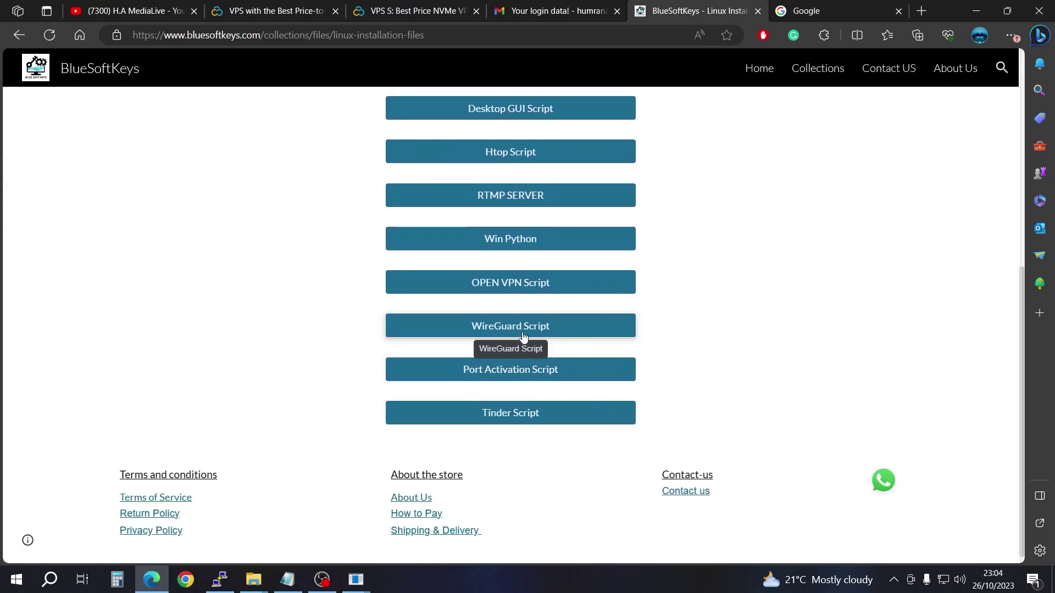
left_click(523, 332)
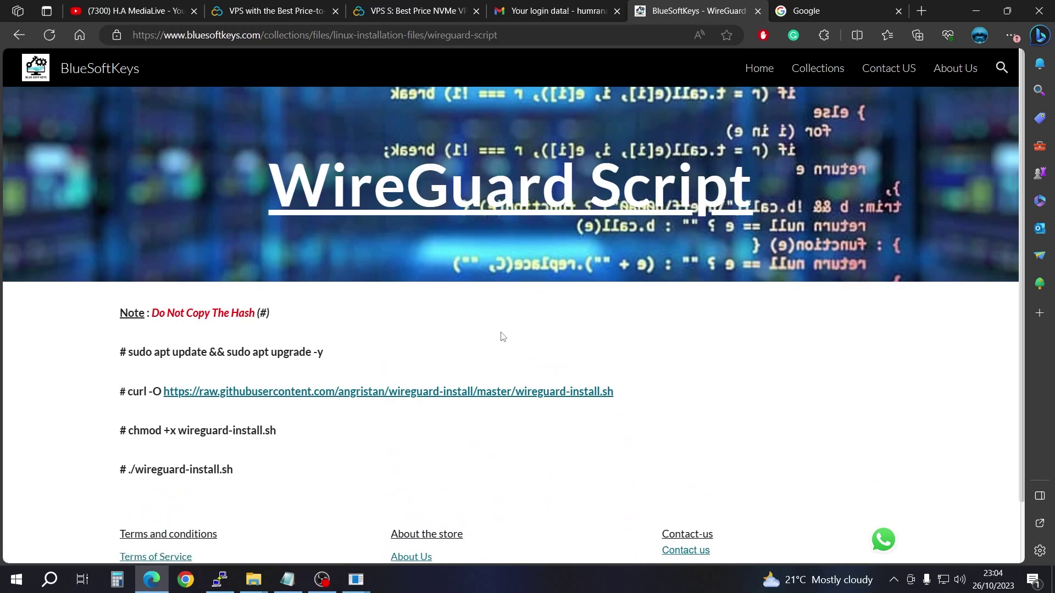
Step: Copy 'sudo apt update && sudo apt upgrade -y' from the page and run it on the server
left_click_drag(353, 363, 127, 352)
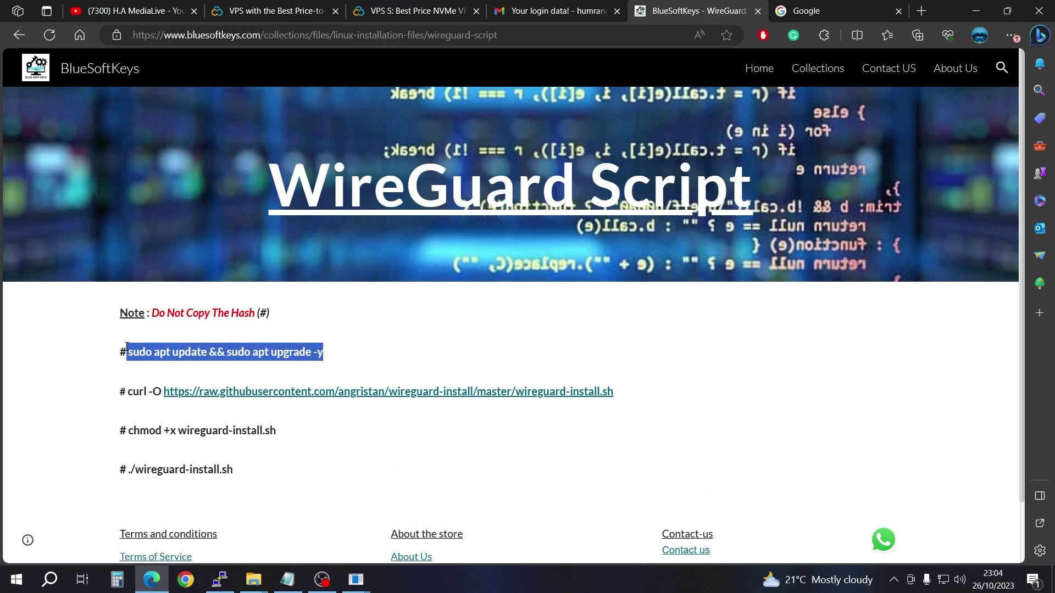
right_click(149, 353)
left_click(207, 46)
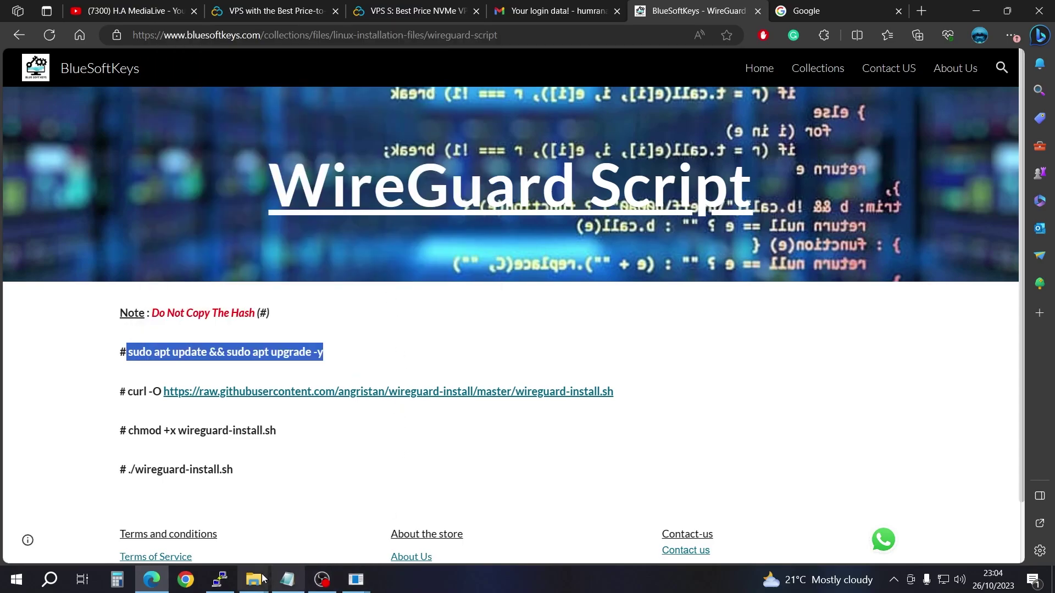
mouse_move(221, 580)
left_click(242, 540)
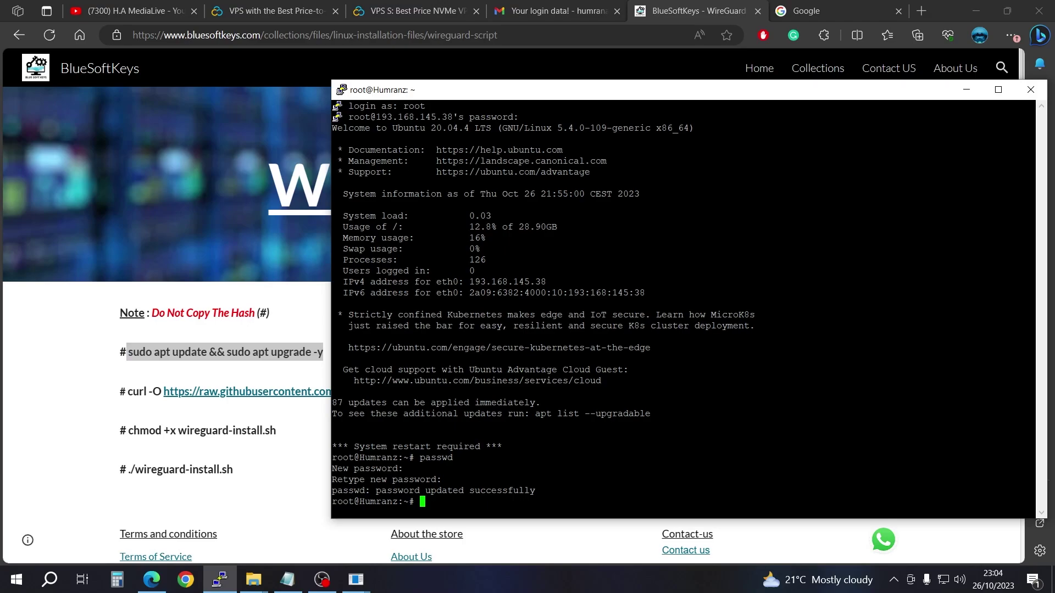
left_click_drag(519, 94, 643, 96)
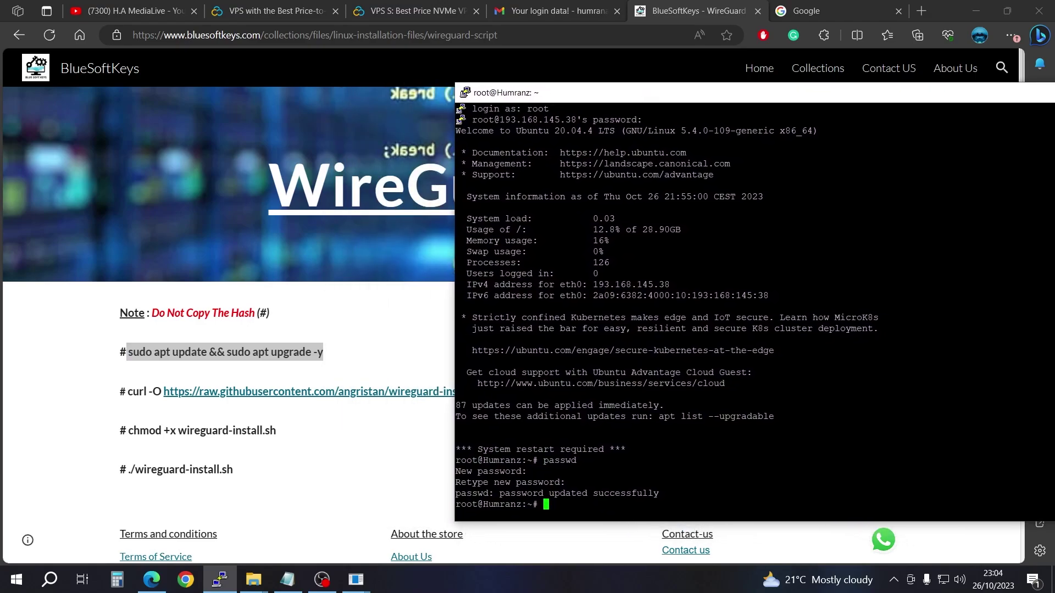
key("shift+Insert")
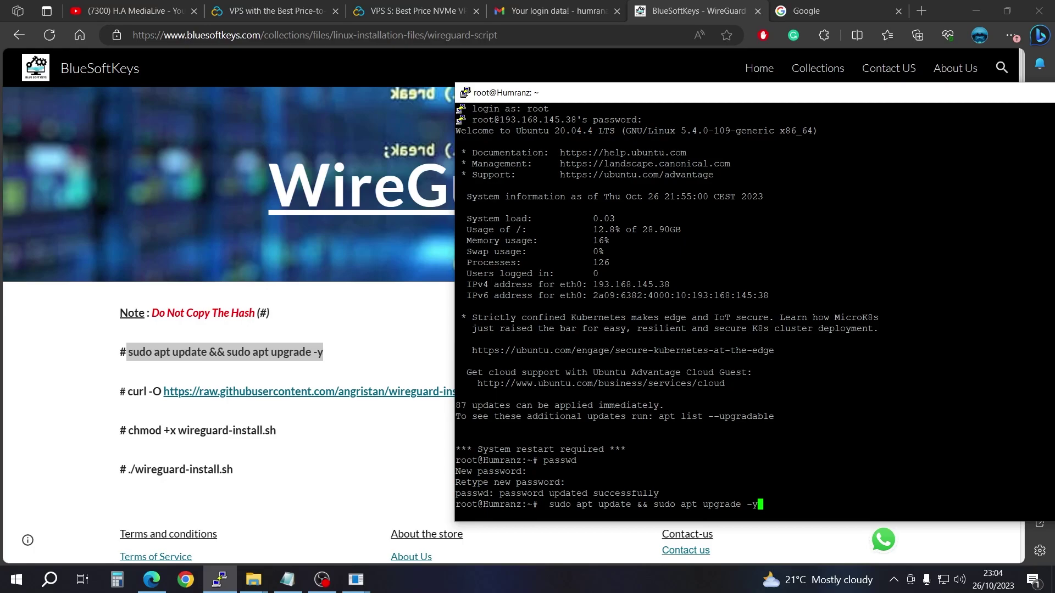
key("Return")
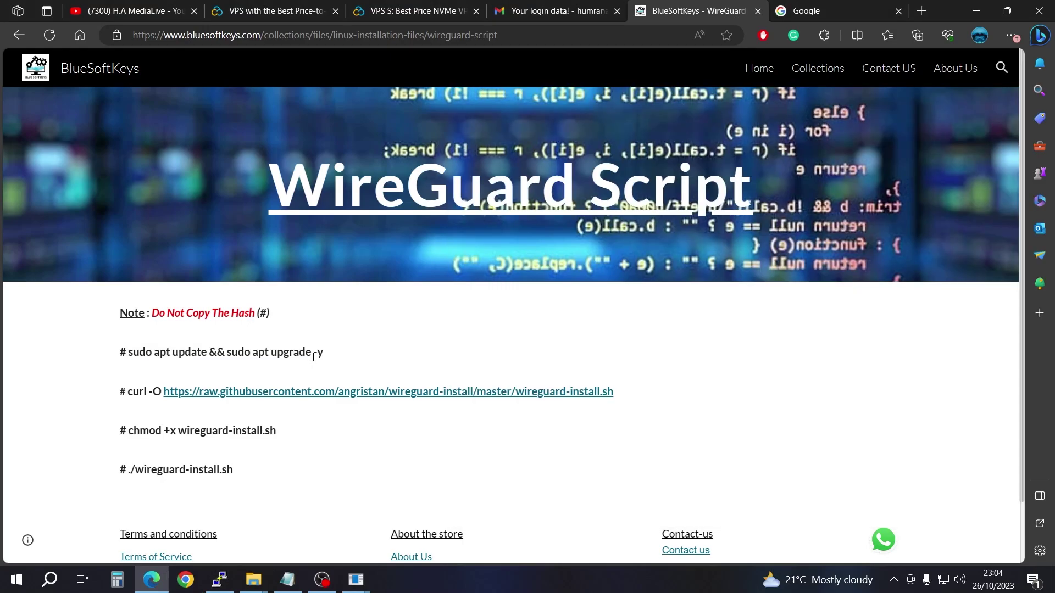
Step: Keep the terminal positioned over the page while the package upgrade finishes
left_click(319, 355)
mouse_move(220, 581)
left_click(250, 528)
left_click_drag(797, 102, 670, 126)
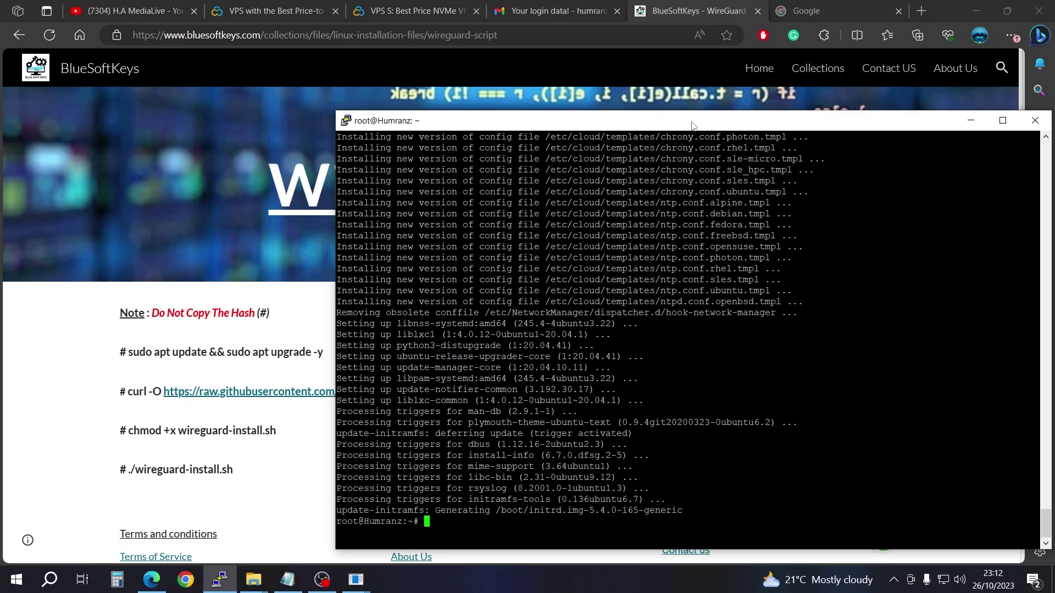
left_click_drag(693, 126, 697, 118)
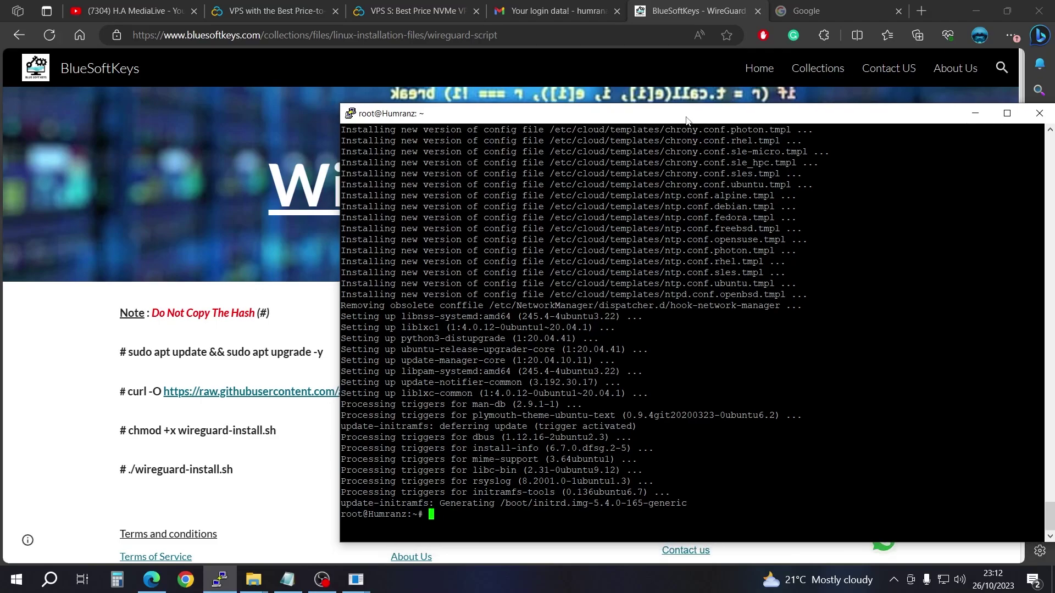
Step: Download the WireGuard install script by running the page's curl command on the server
left_click(276, 419)
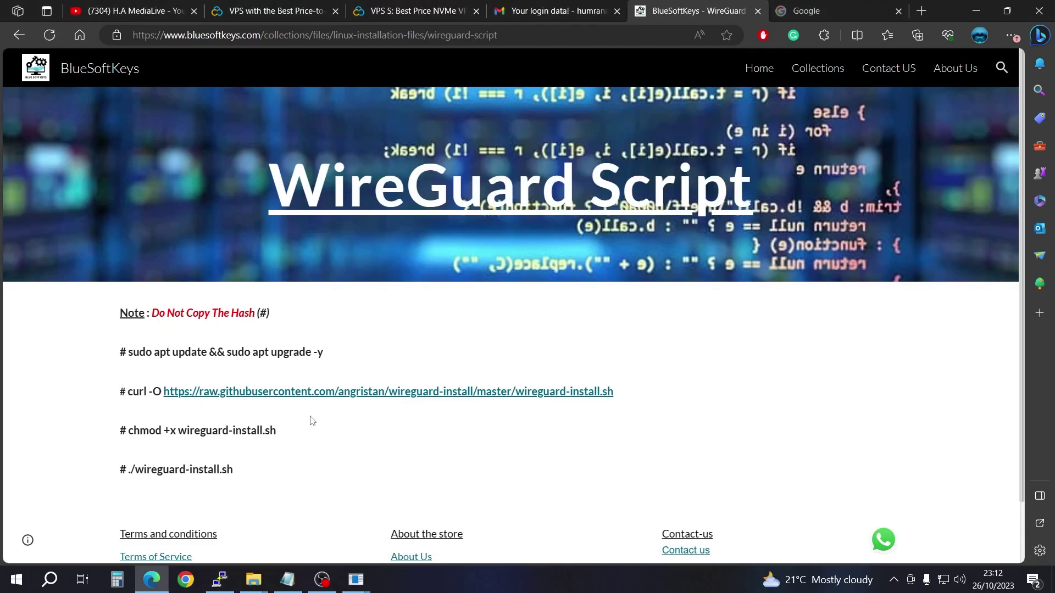
left_click_drag(625, 400, 129, 391)
right_click(155, 398)
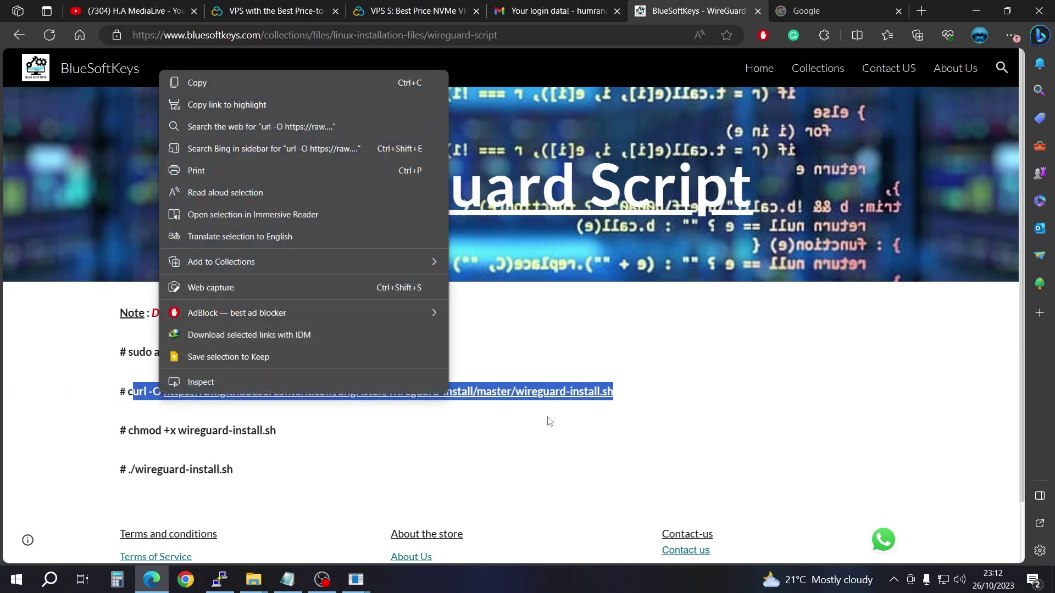
left_click(637, 412)
left_click_drag(636, 401, 128, 394)
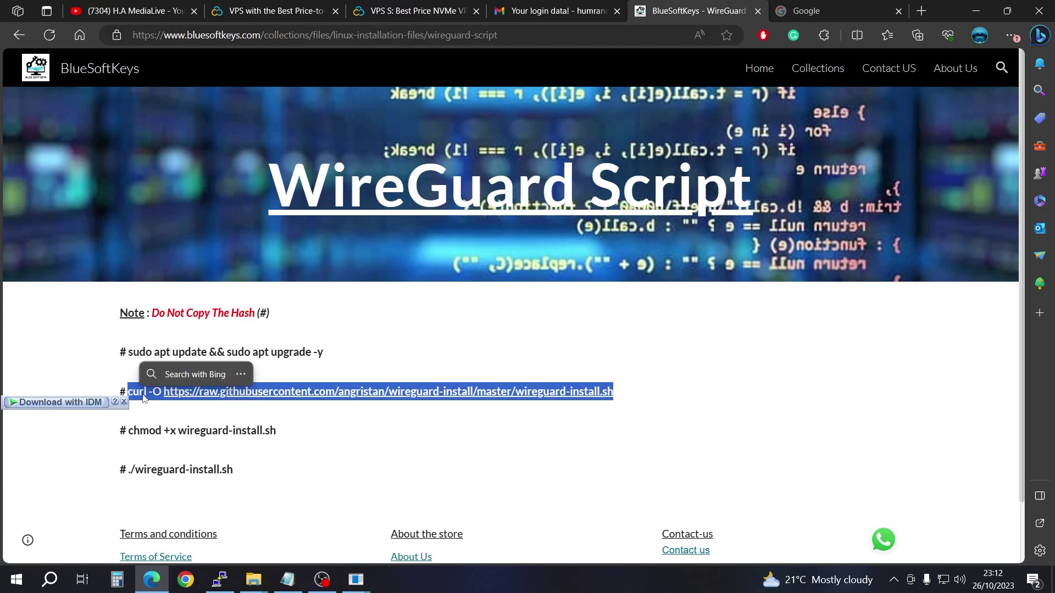
right_click(145, 397)
left_click(203, 84)
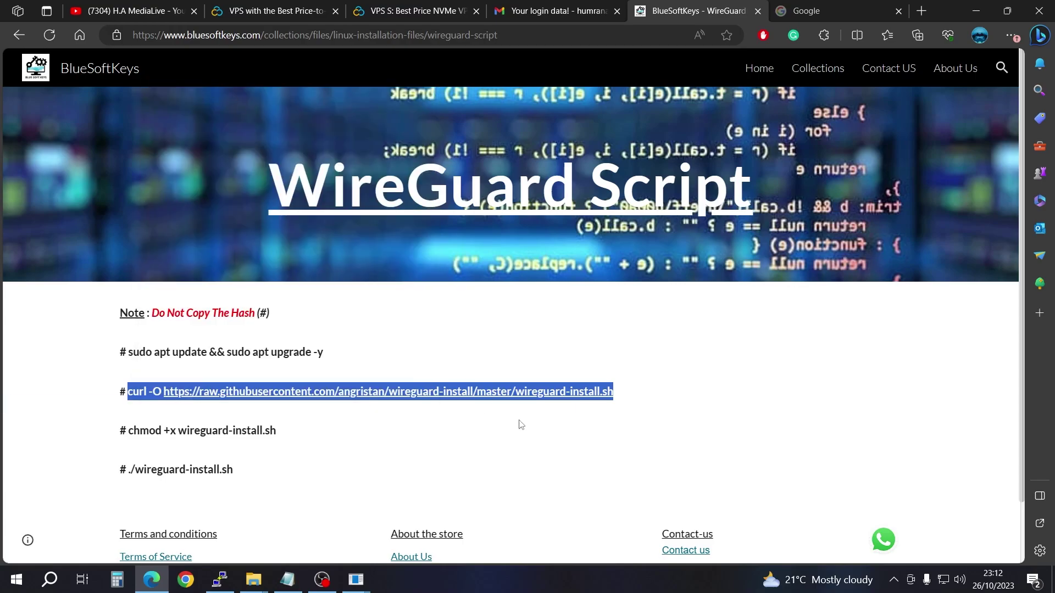
left_click(219, 580)
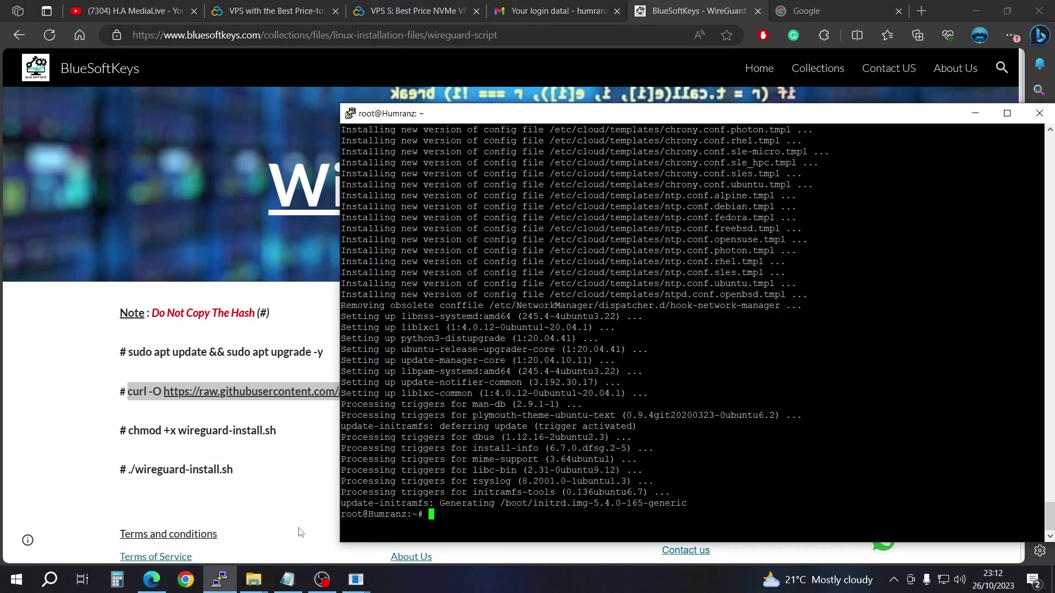
key("shift+Insert")
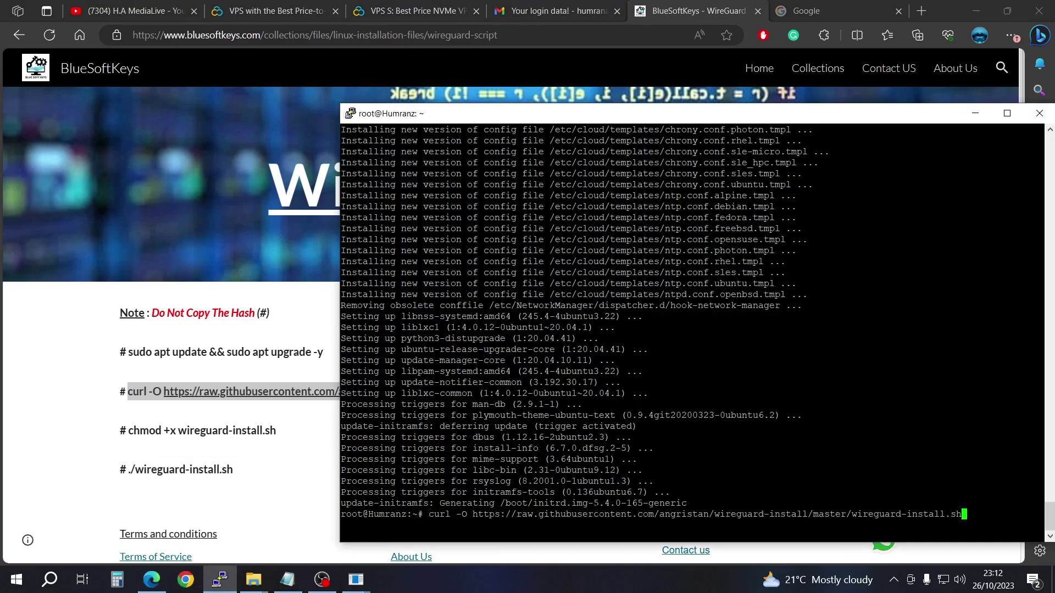
key("Return")
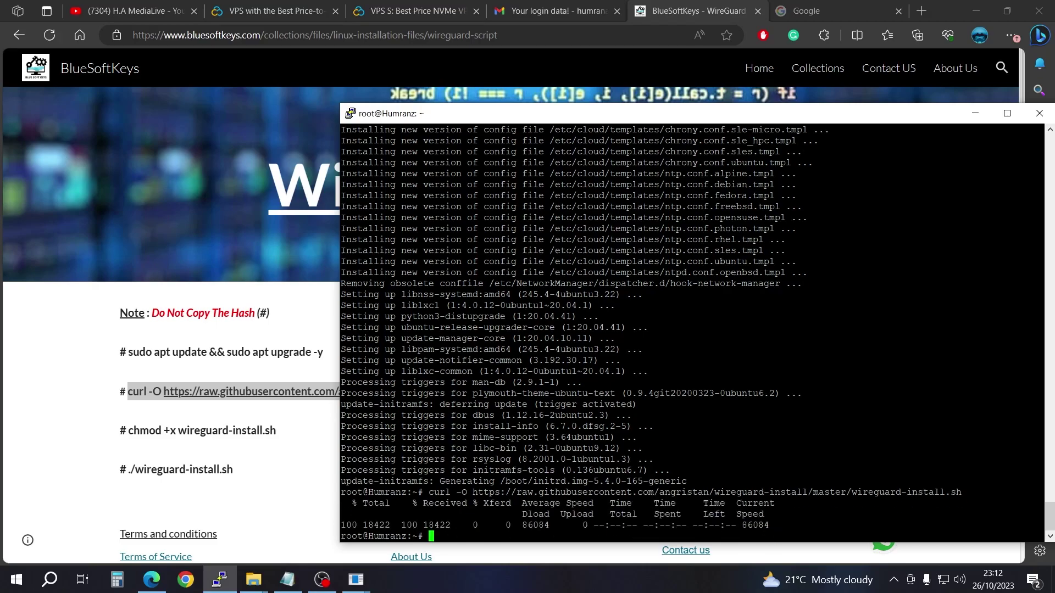
Step: Make the install script executable with the chmod +x command
left_click_drag(278, 432, 128, 431)
right_click(141, 435)
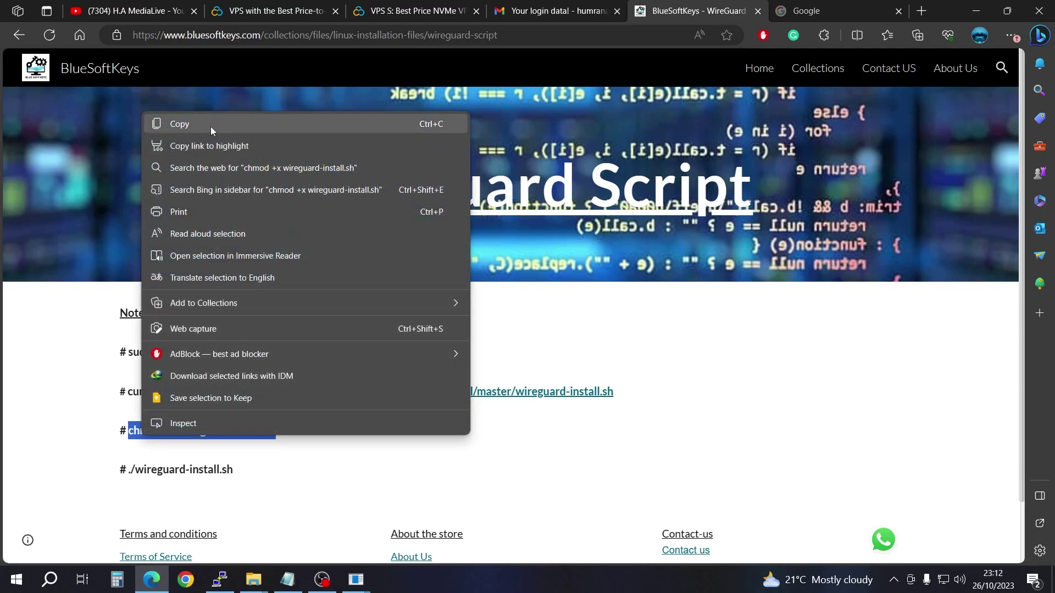
left_click(210, 127)
left_click(220, 580)
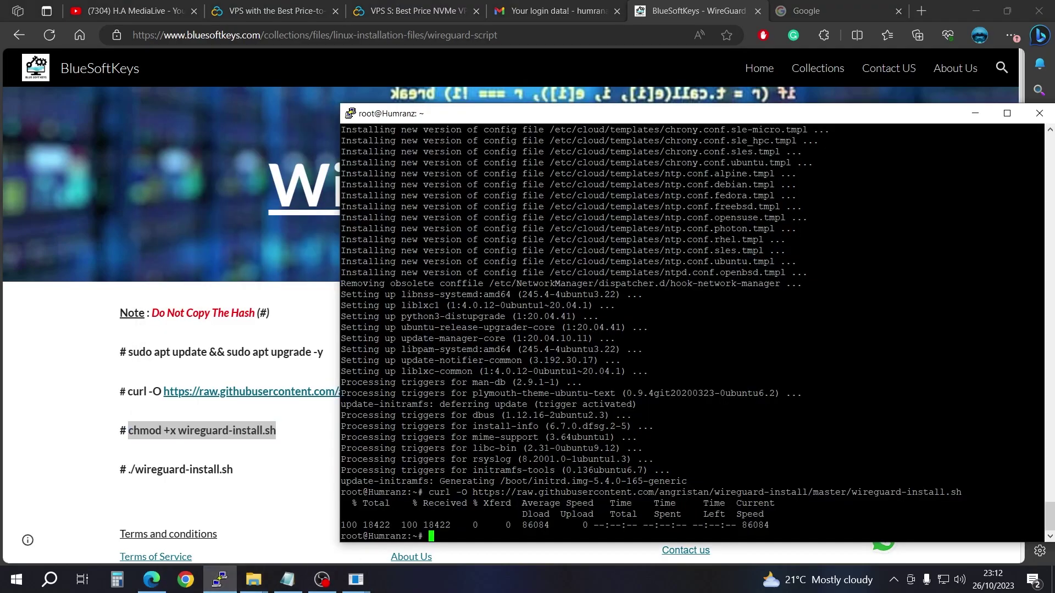
right_click(587, 542)
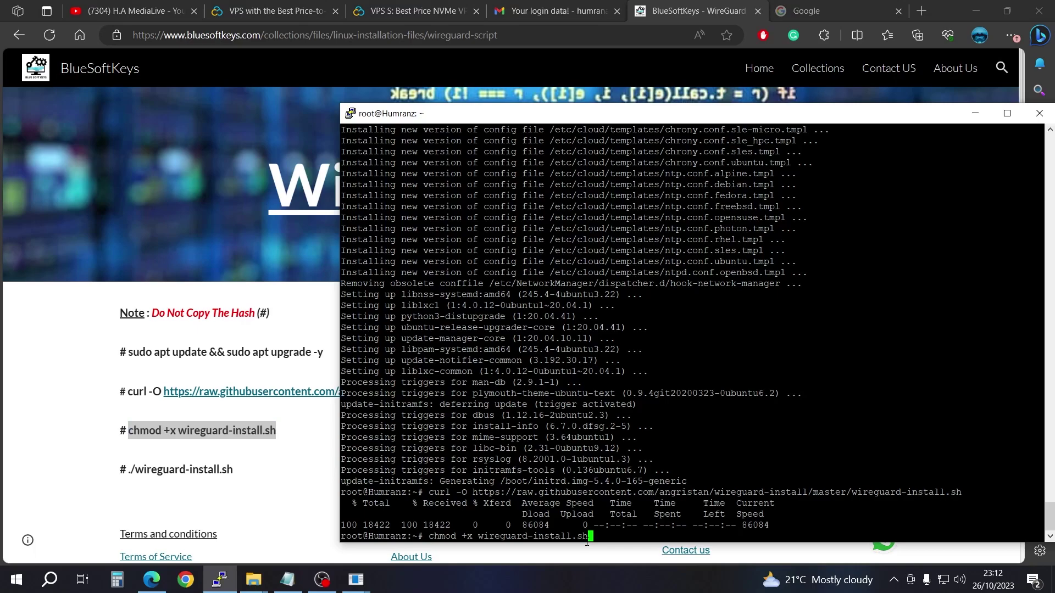
key("Return")
Step: Launch the installer with ./wireguard-install.sh
left_click_drag(233, 471, 131, 483)
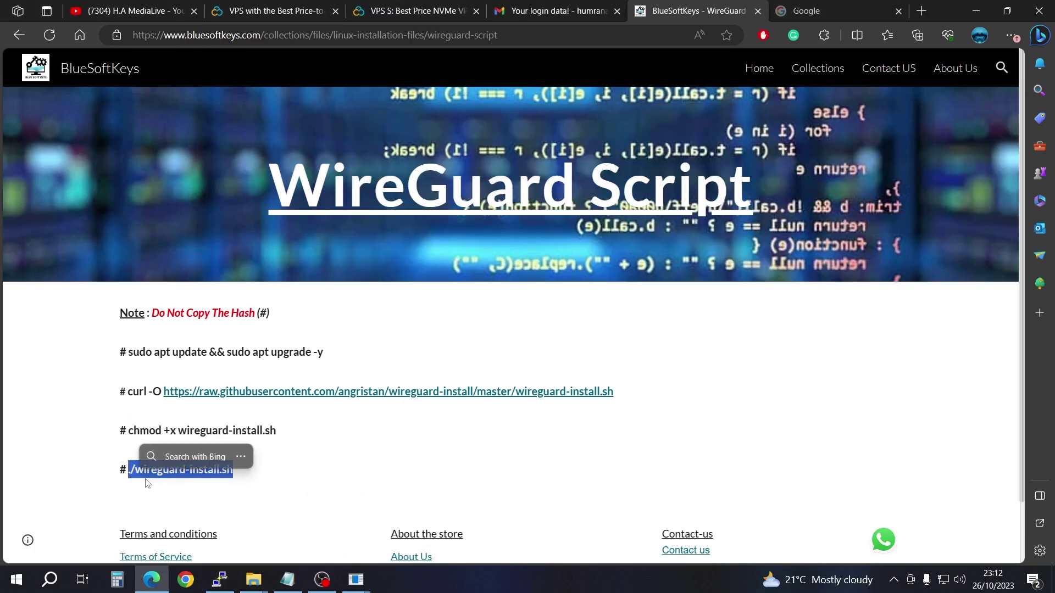
right_click(153, 471)
left_click(190, 164)
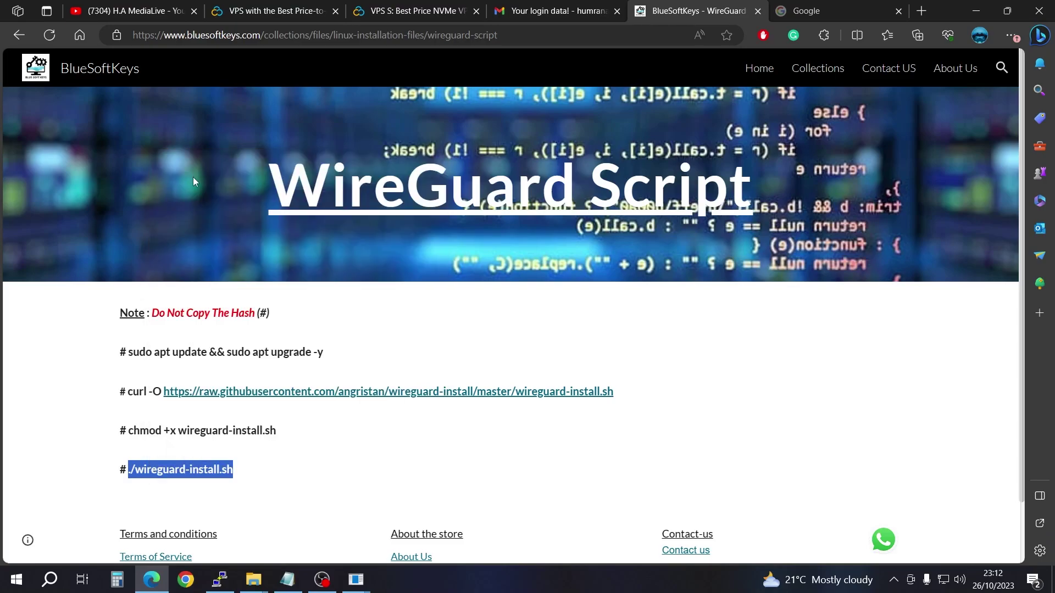
left_click(220, 579)
key("shift+Insert")
key("Return")
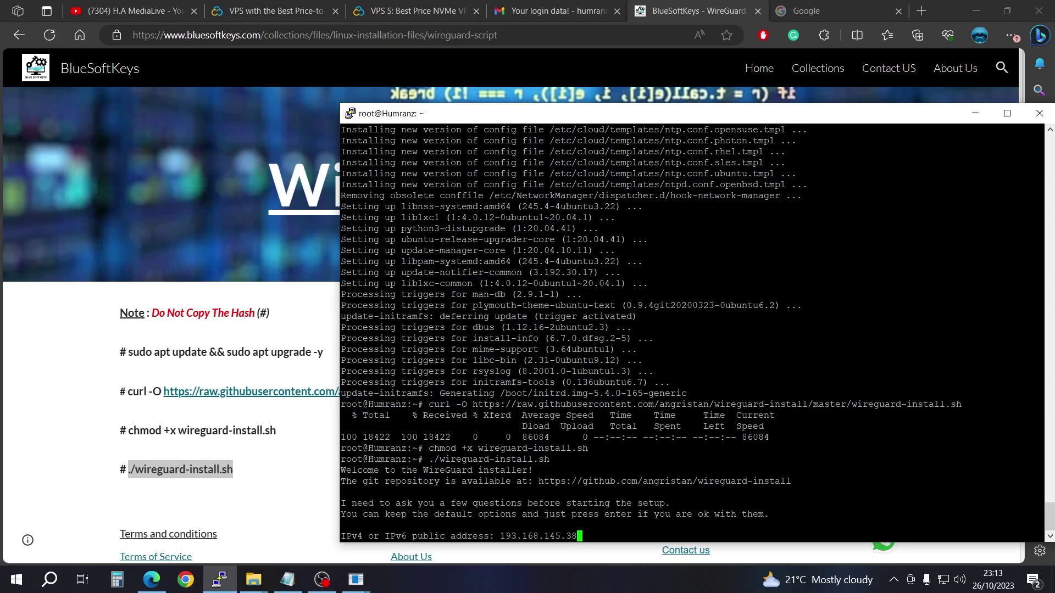
Step: Accept the detected IPv4, eth0, wg0 and default server addresses, and set server port 443
key("Return")
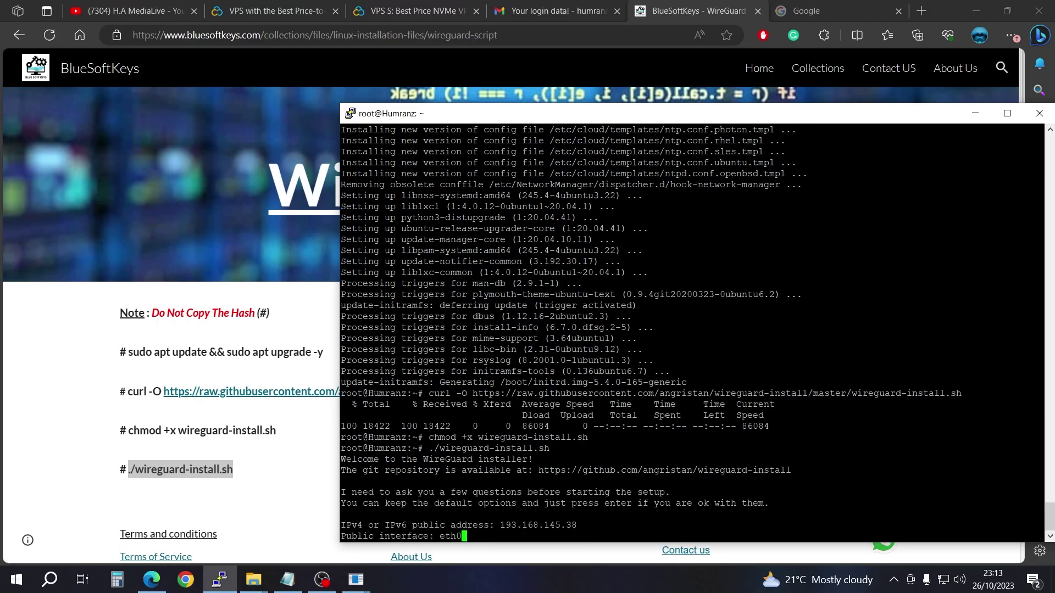
key("Return")
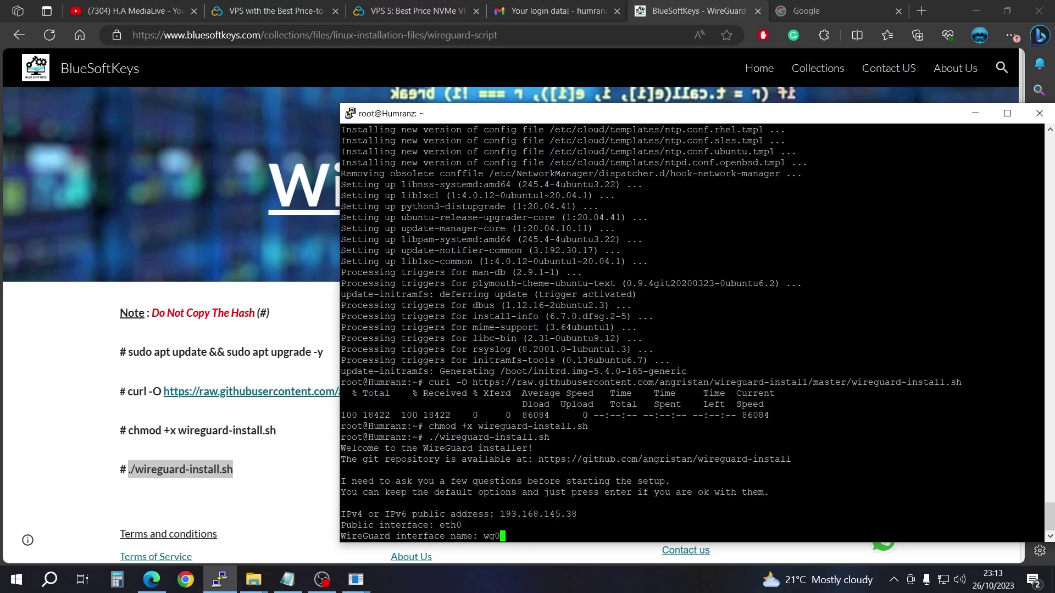
key("Return")
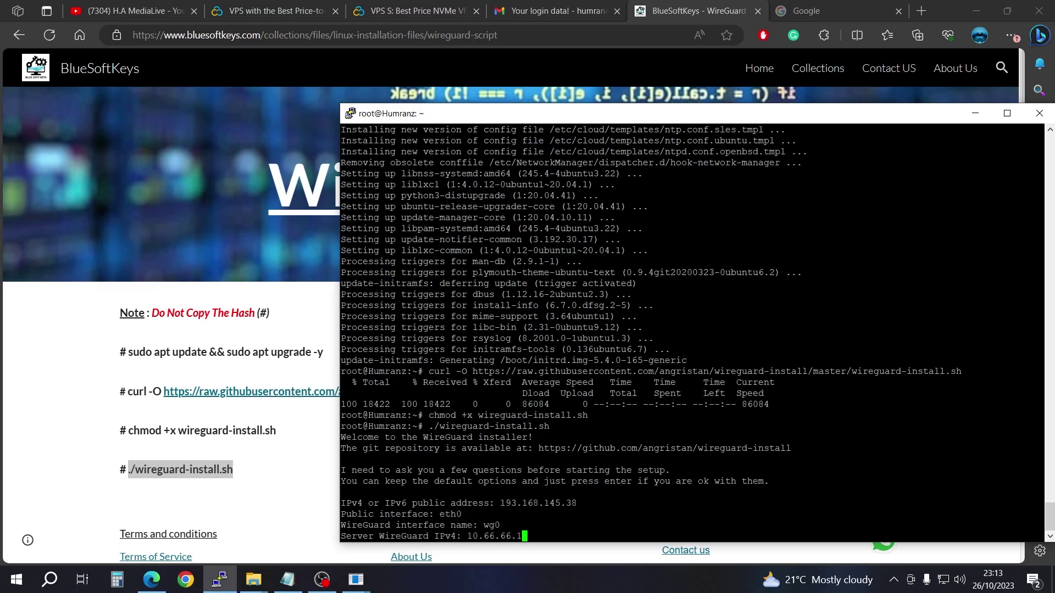
key("Return")
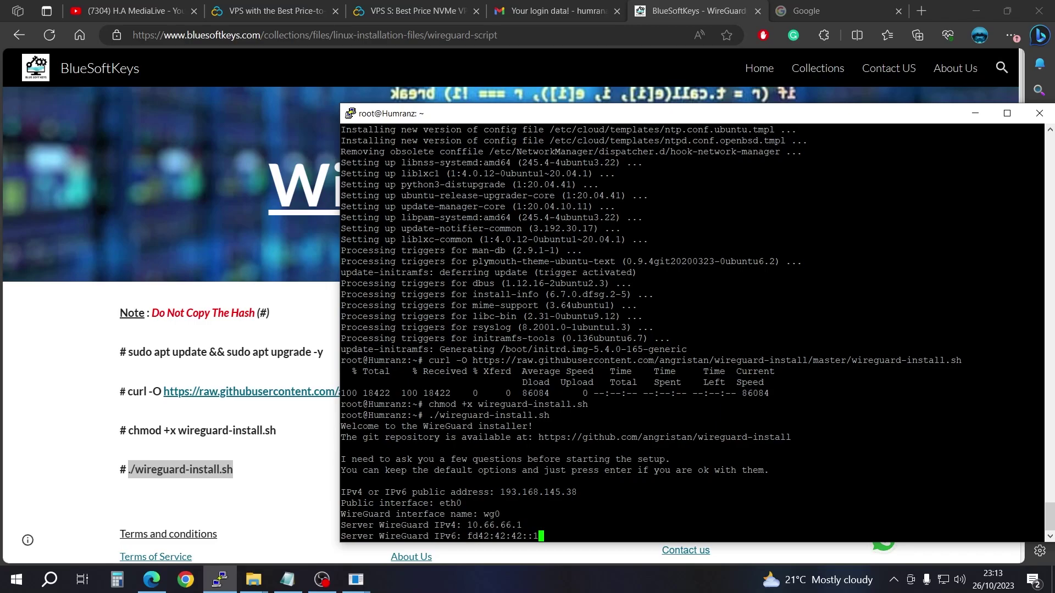
key("Return")
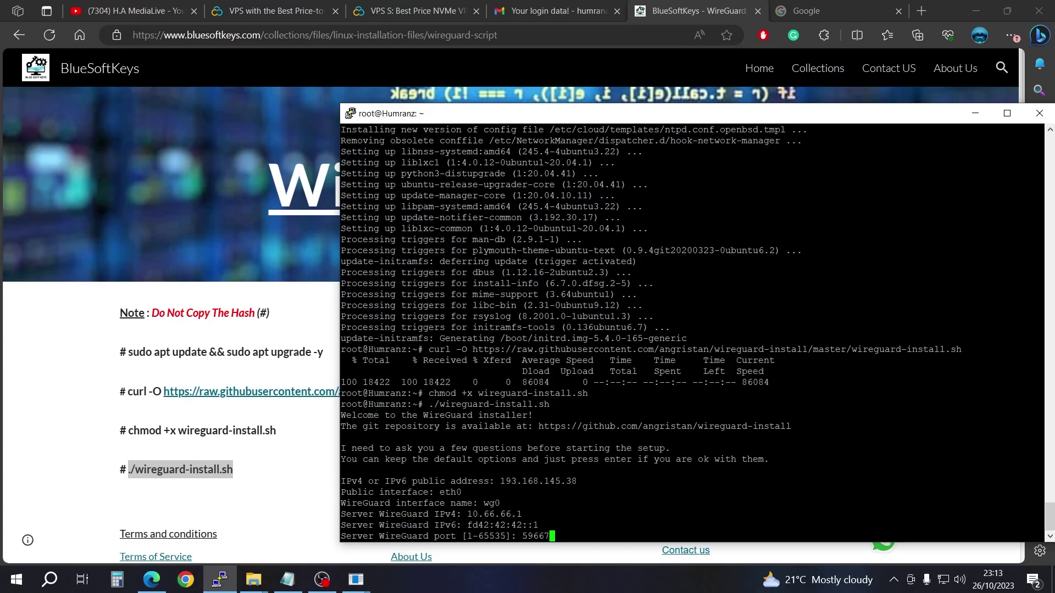
key("BackSpace")
key("BackSpace")
key("BackSpace")
key("BackSpace")
key("BackSpace")
type("443")
key("Return")
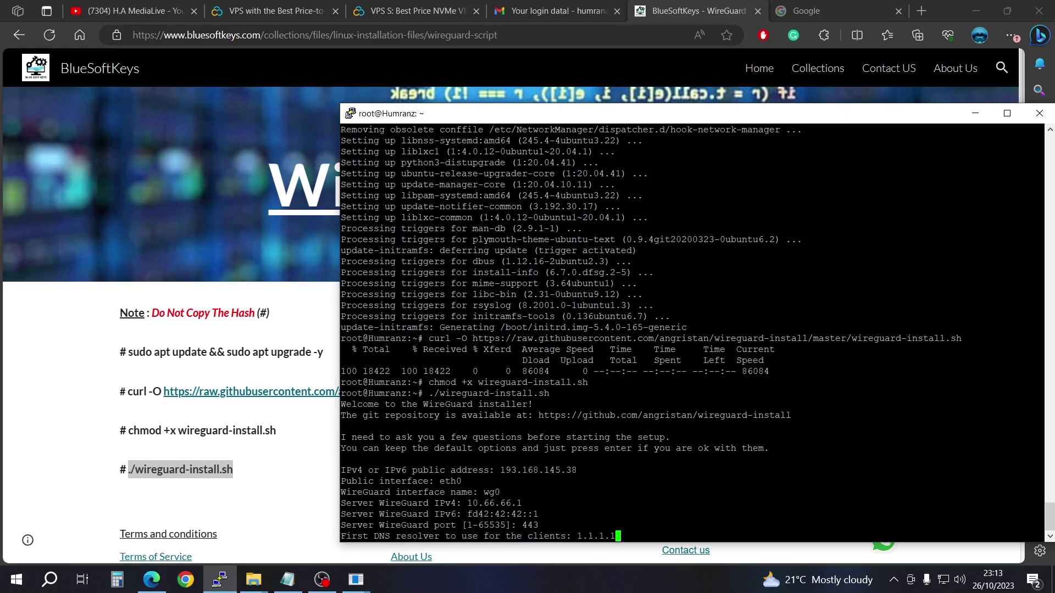
Step: Set the first DNS resolver to 8.8.8.8, keeping 1.0.0.1 and the default AllowedIPs
key("BackSpace")
key("BackSpace")
key("BackSpace")
key("BackSpace")
key("BackSpace")
key("BackSpace")
key("BackSpace")
type("8.8.8.8")
key("Return")
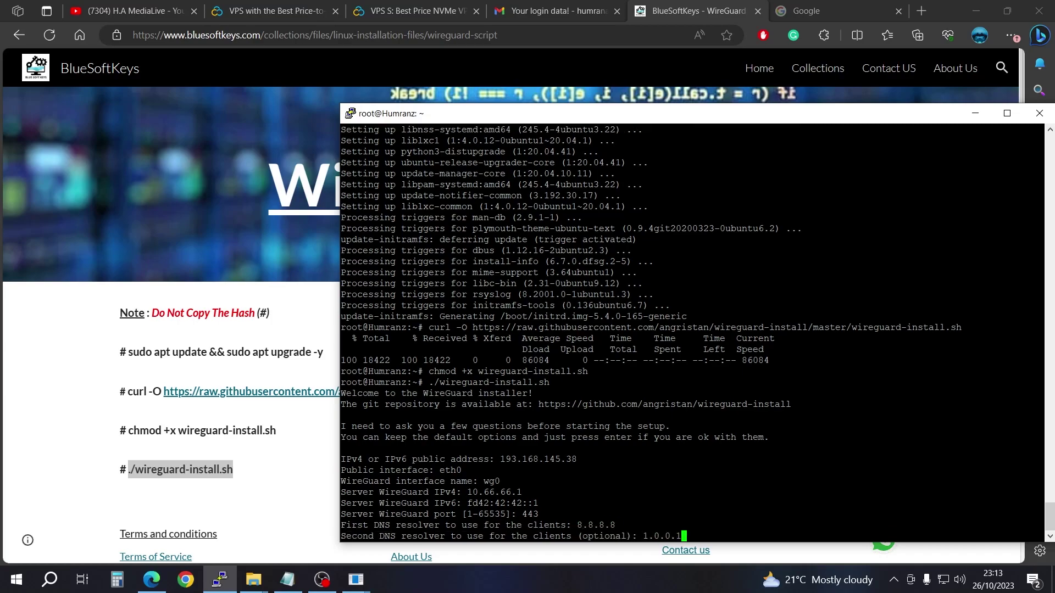
key("Return")
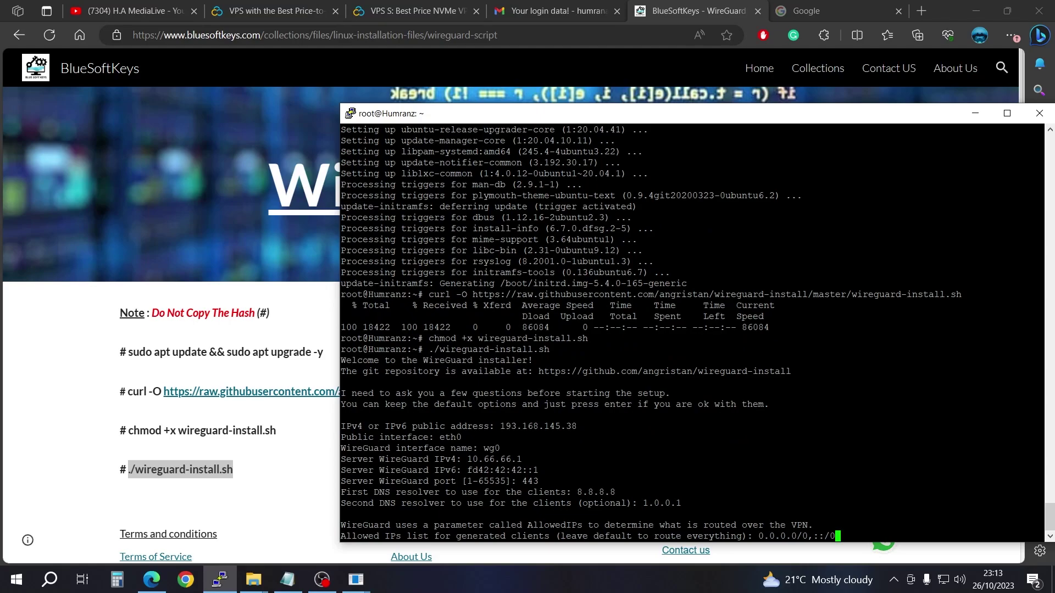
key("Return")
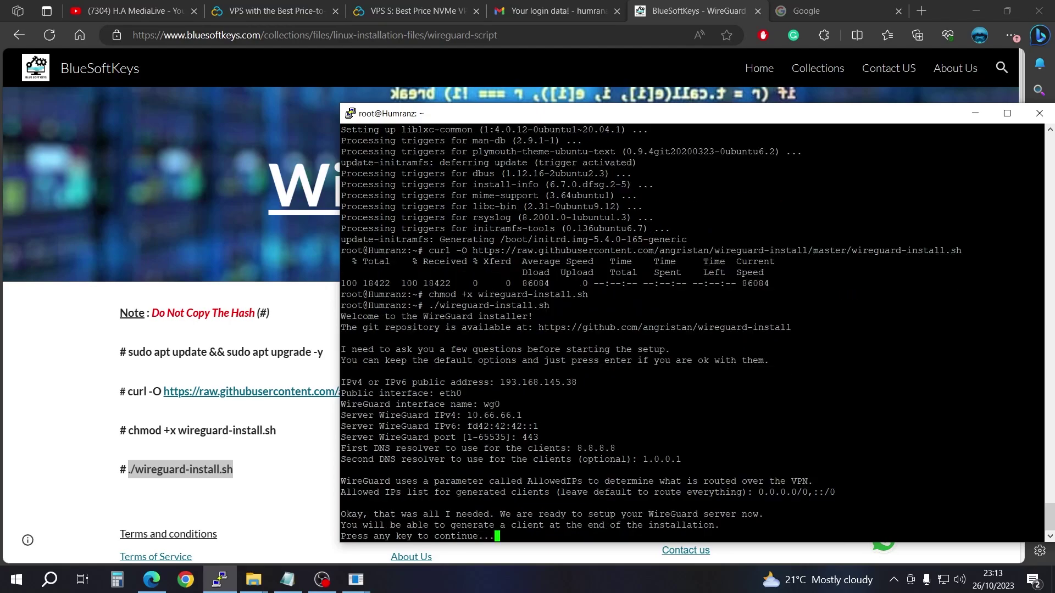
Step: Run the install and create client Test_123 with the default IPv4 10.66.66.2
key("Return")
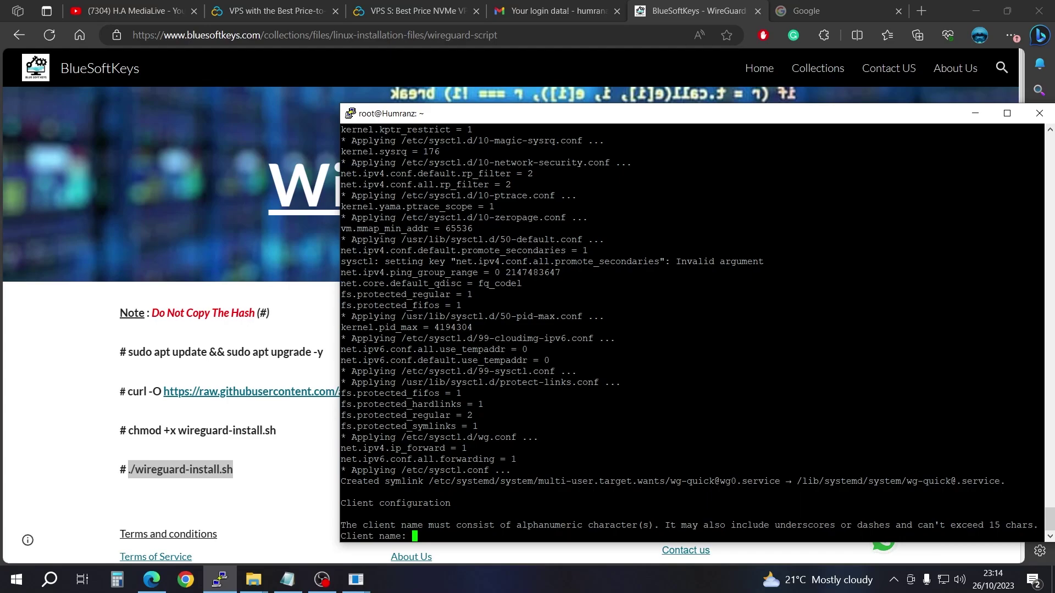
type("Test_123")
key("Return")
key("Return")
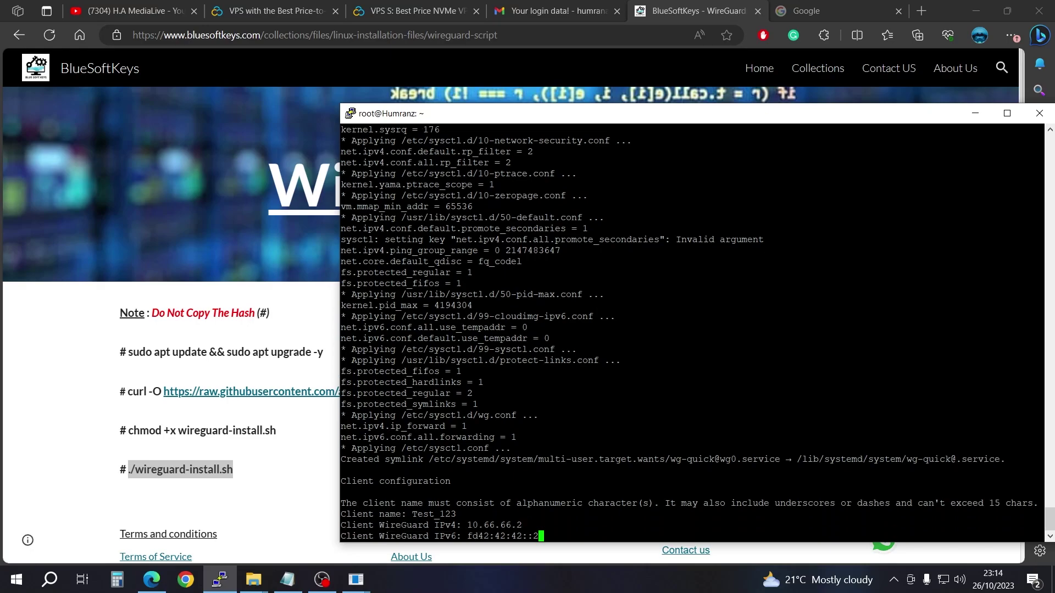
key("Return")
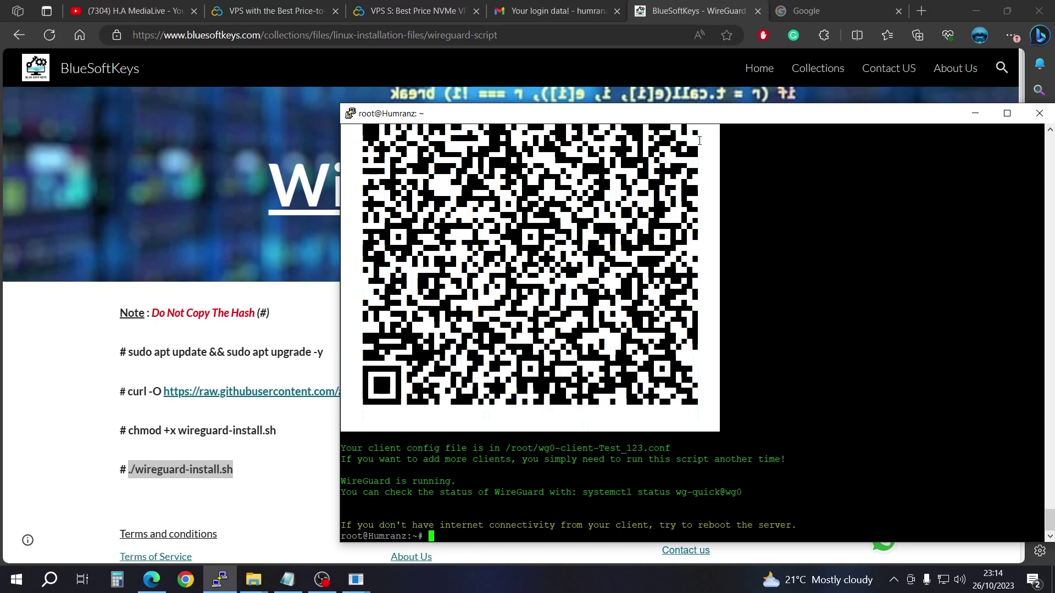
Step: Make the terminal taller and scroll until the Test_123 QR code is fully visible
left_click_drag(717, 103, 650, 59)
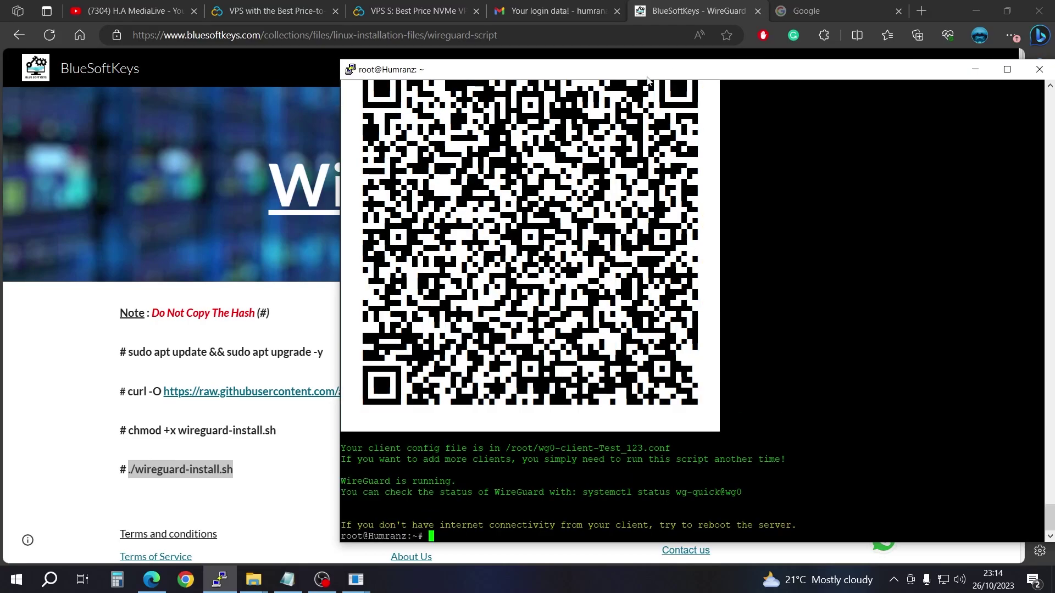
scroll(692, 308, "up", 10)
scroll(693, 308, "down", 12)
scroll(687, 307, "up", 7)
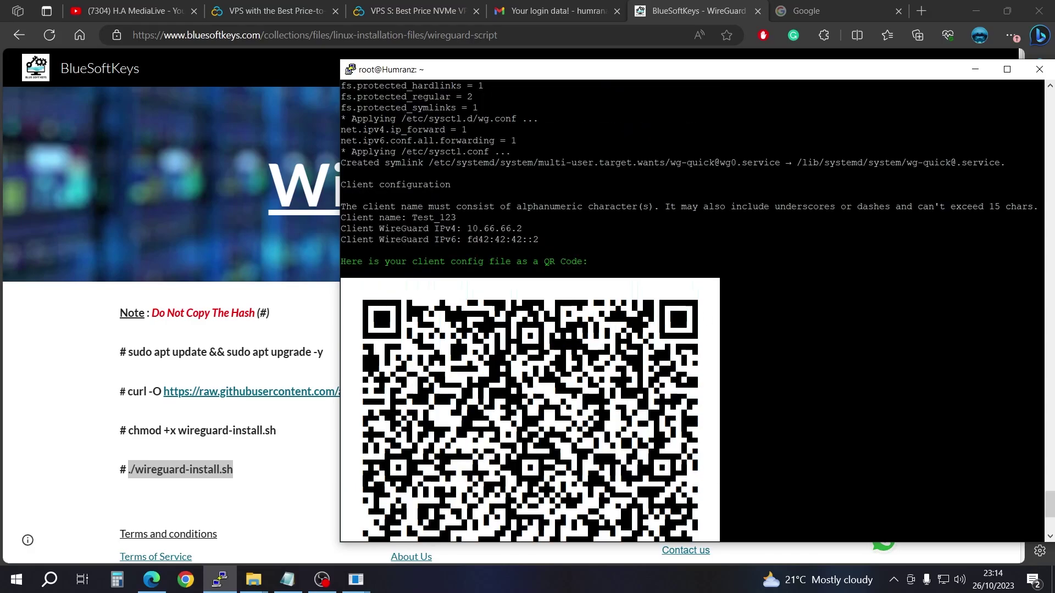
left_click_drag(1050, 504, 1051, 516)
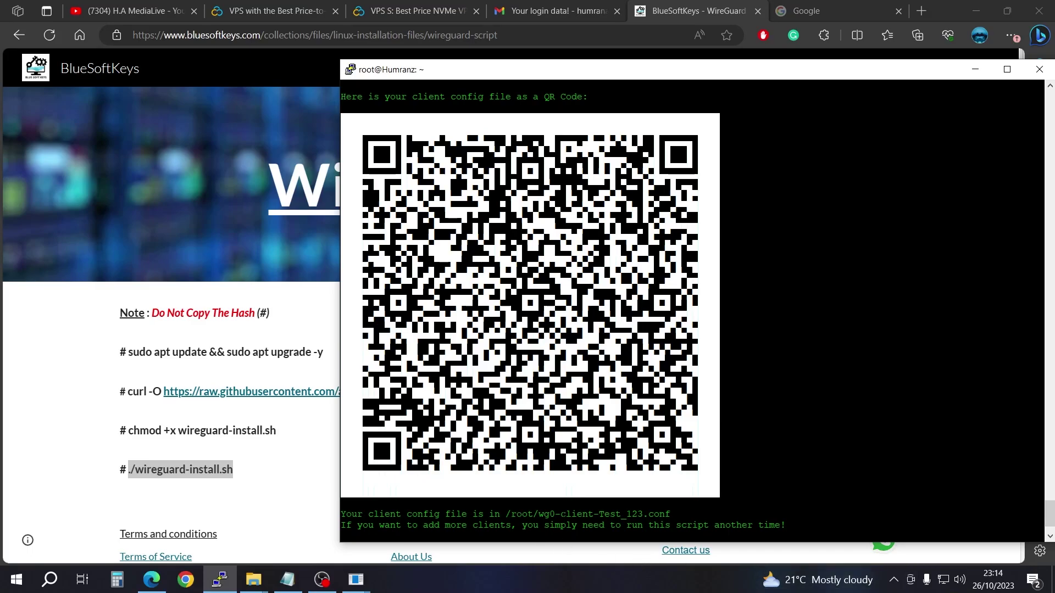
Step: Launch WinSCP and copy the VPS IP 193.168.145.38 from the Contabo login email
left_click(976, 10)
left_click(975, 69)
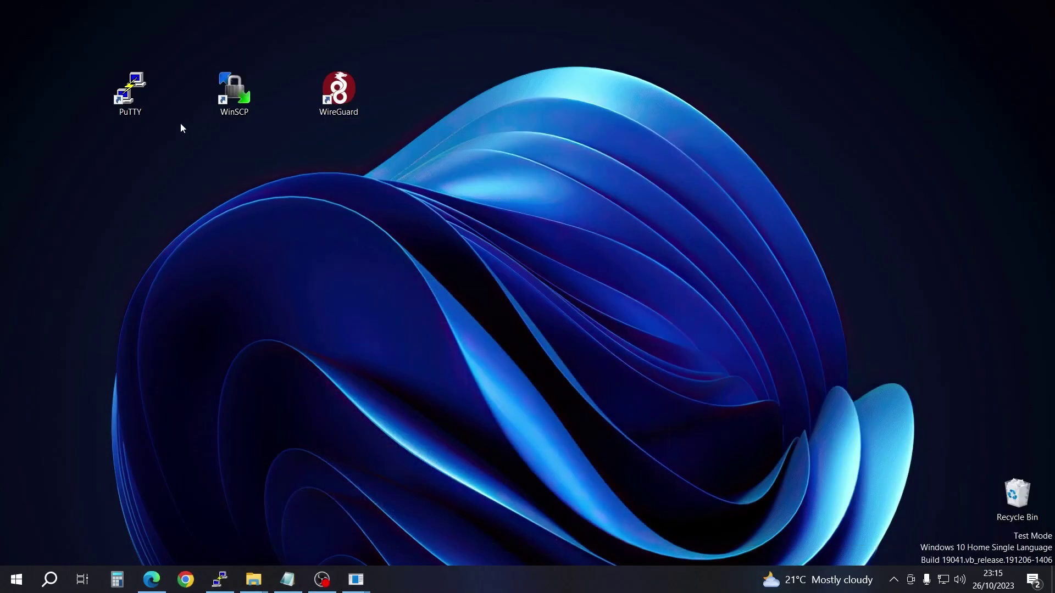
double_click(240, 97)
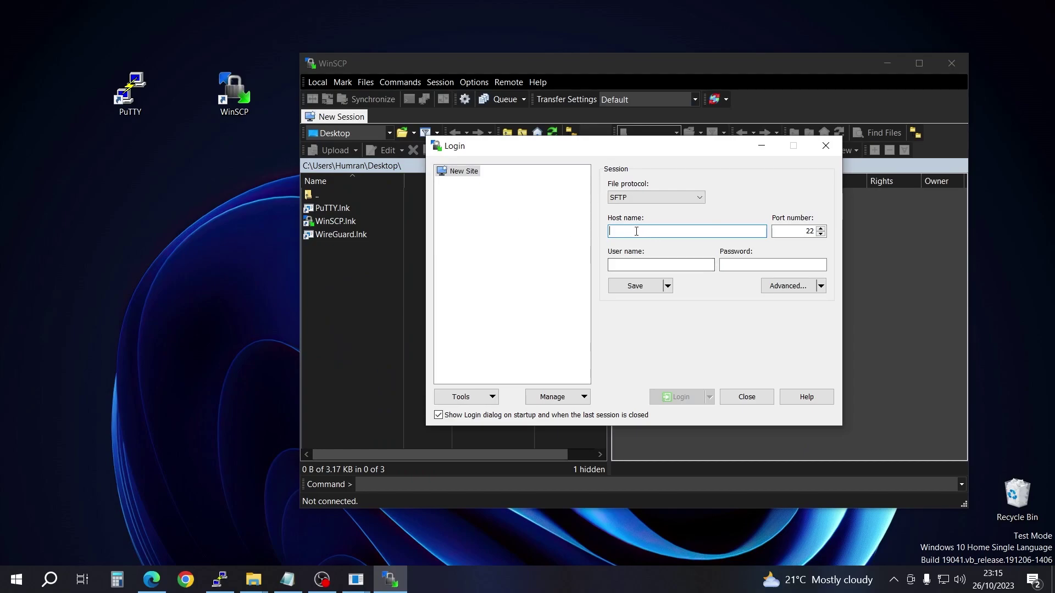
left_click(152, 580)
left_click(610, 14)
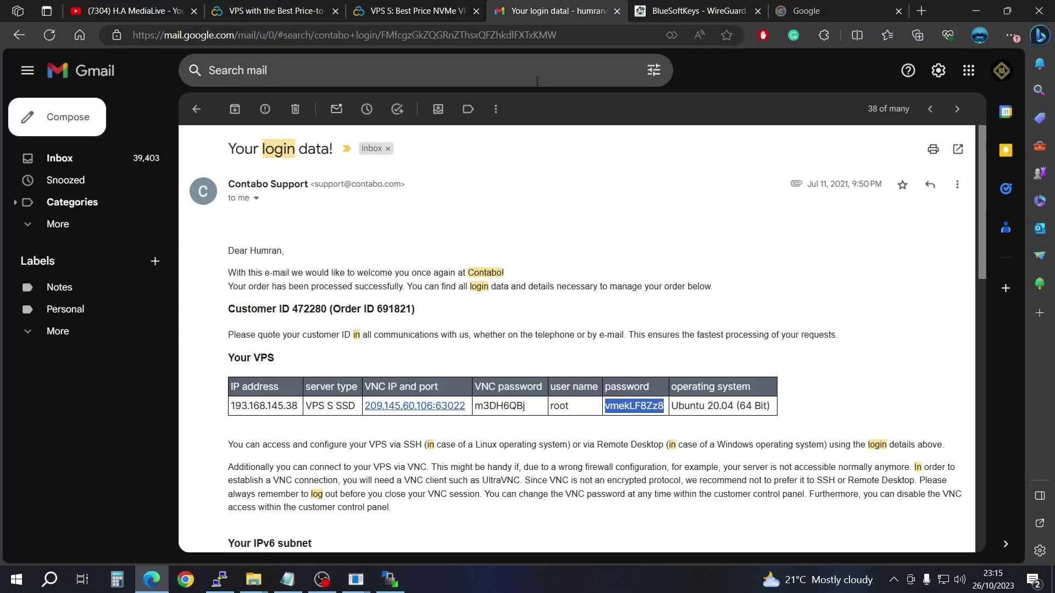
left_click_drag(295, 405, 230, 406)
key("super+c")
right_click(239, 408)
left_click(287, 96)
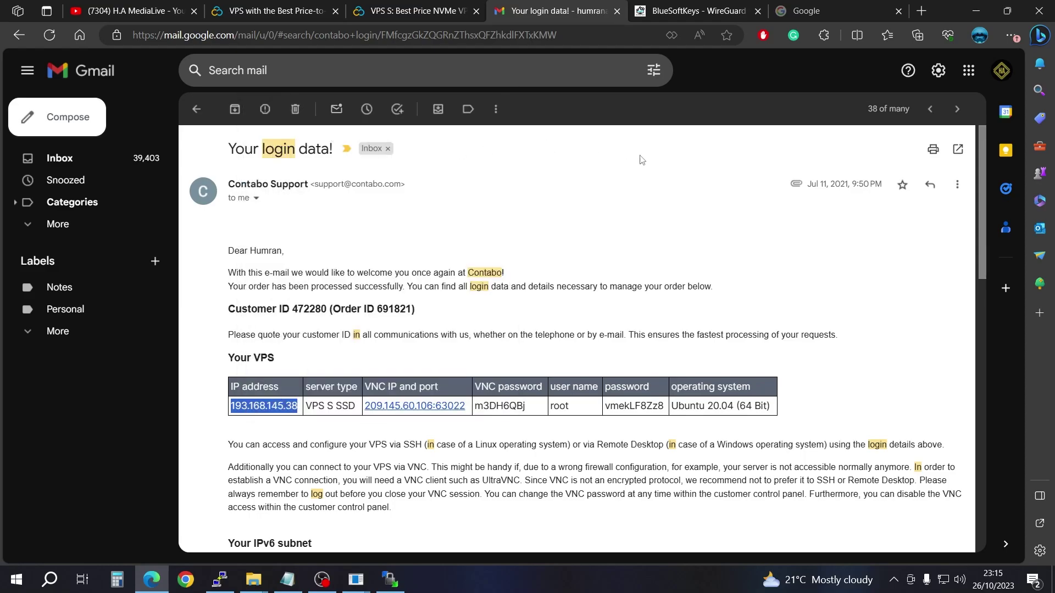
Step: Enter host 193.168.145.38 and user root, save the site, and start the login
left_click(390, 579)
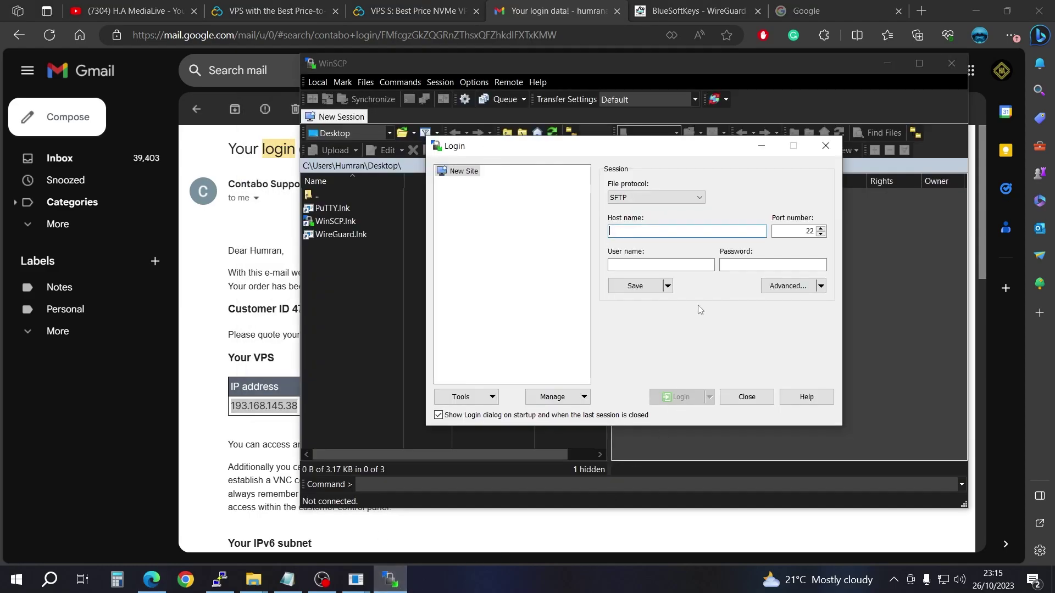
right_click(645, 232)
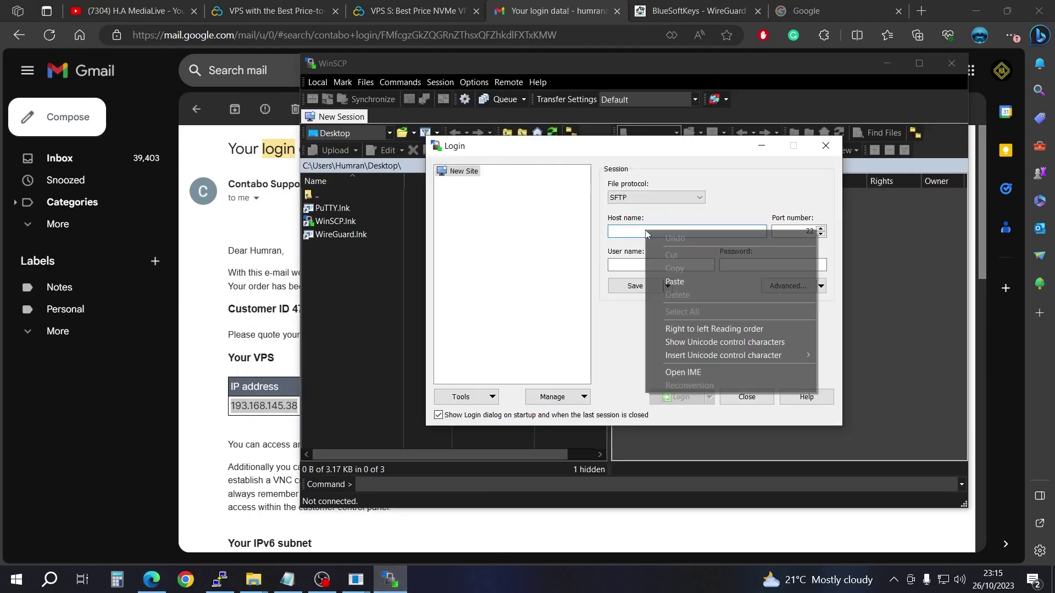
left_click(692, 283)
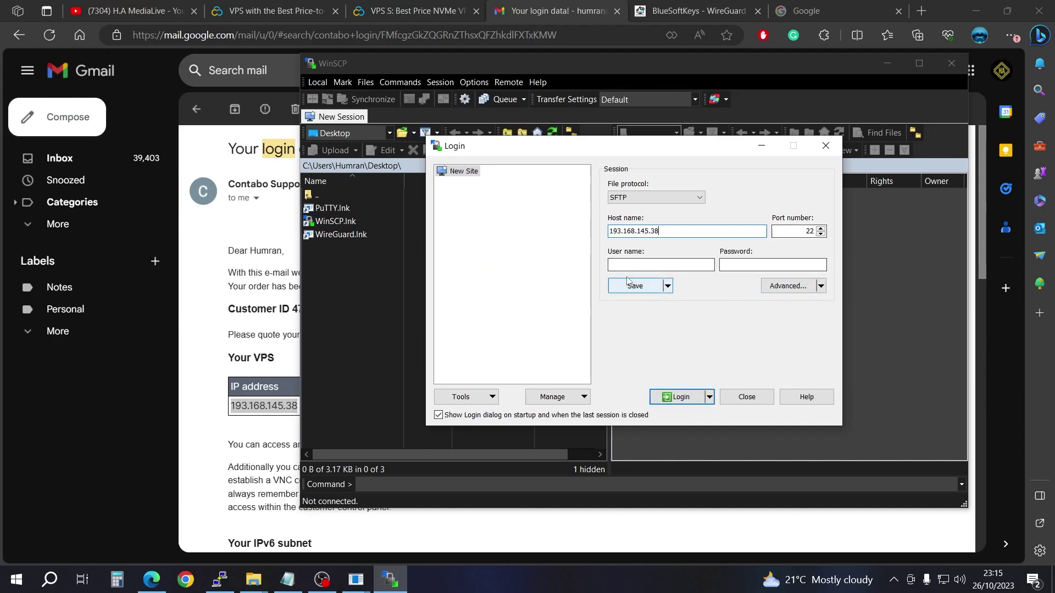
left_click(642, 264)
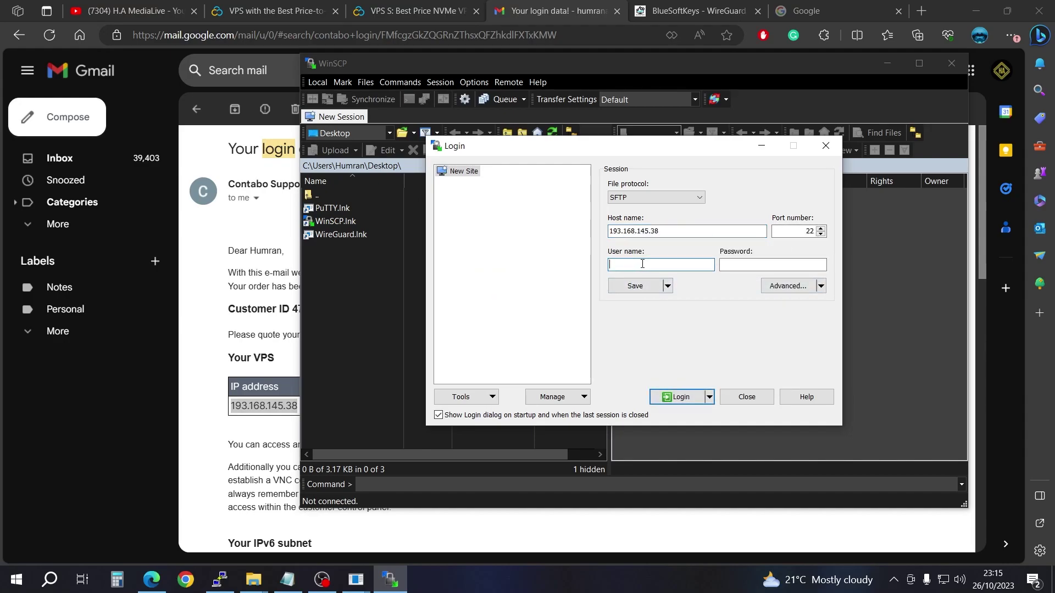
type("root")
left_click(642, 290)
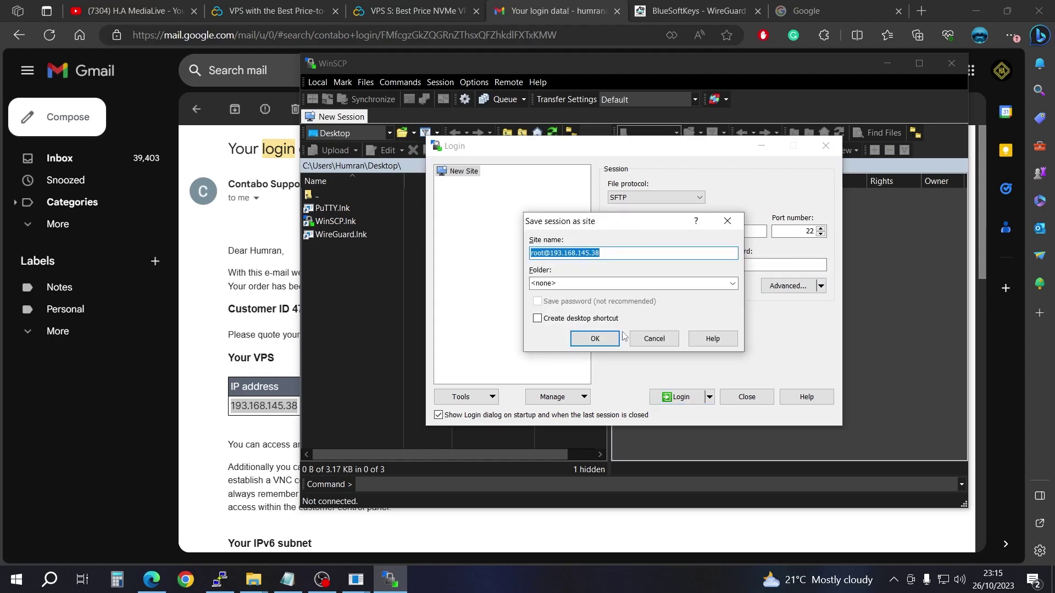
left_click(596, 336)
left_click(695, 400)
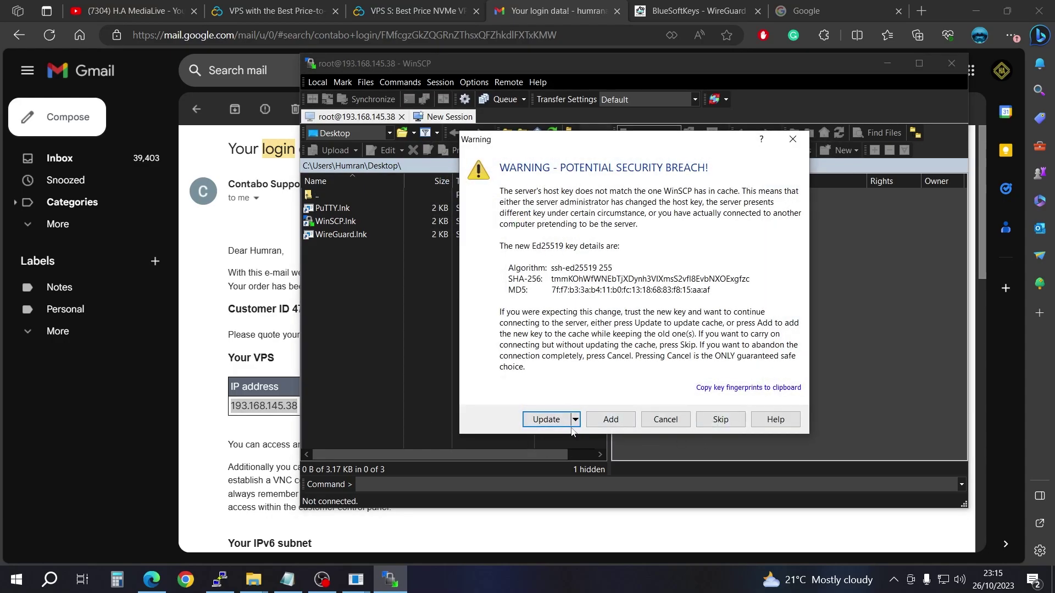
Step: Accept the updated host key, log in with the password, and open /root showing wg0-client-Test_123.conf
left_click(569, 421)
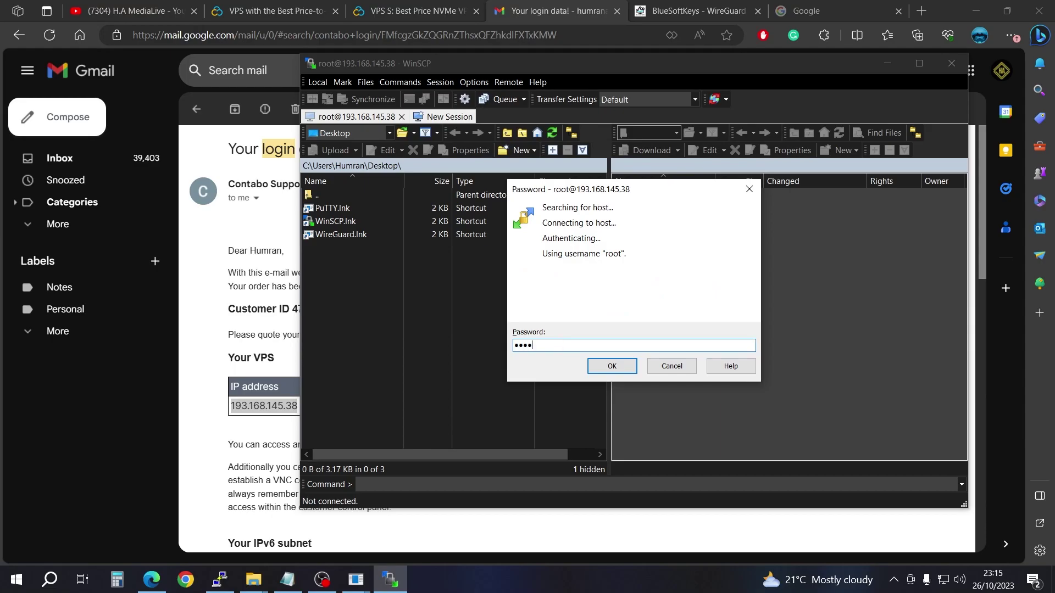
left_click(615, 368)
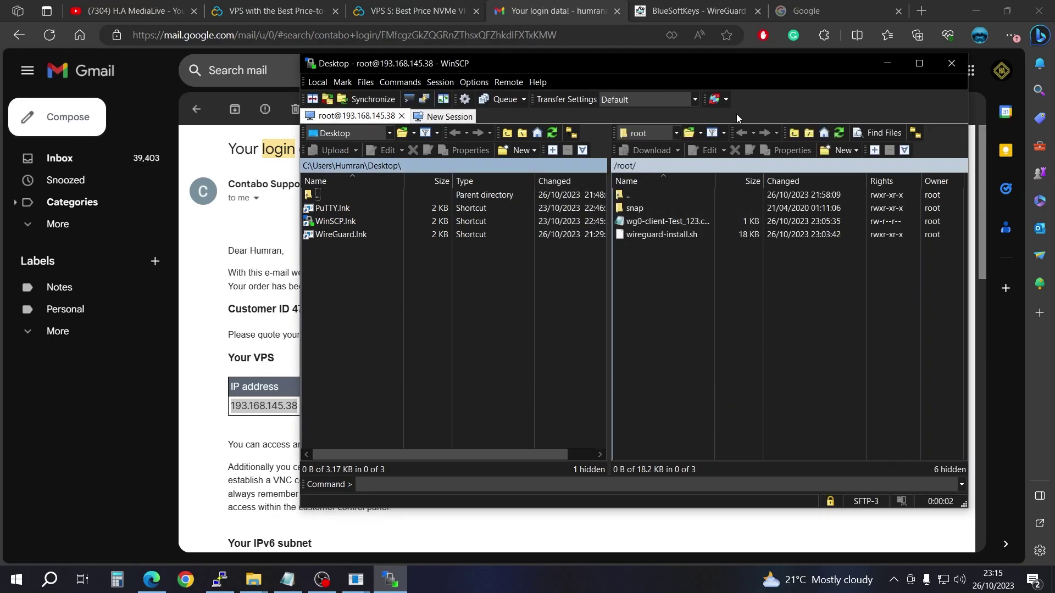
left_click(677, 134)
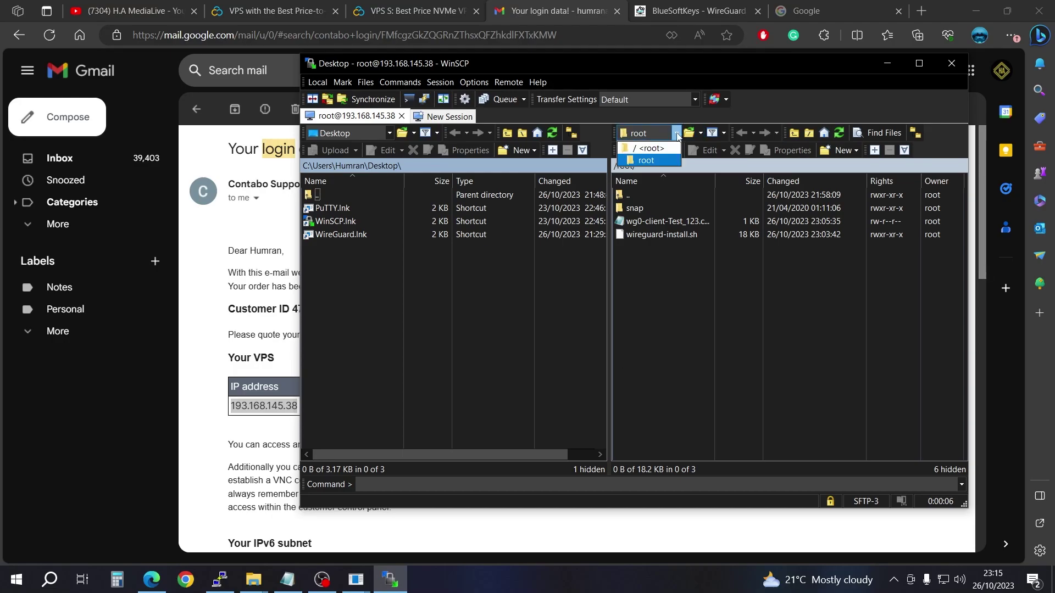
left_click(651, 148)
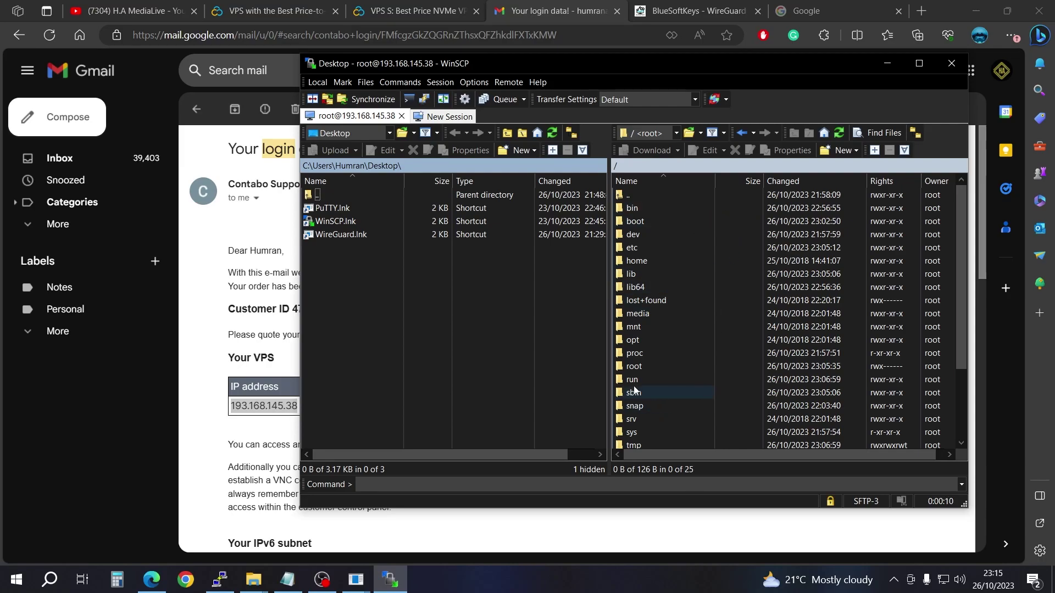
double_click(634, 366)
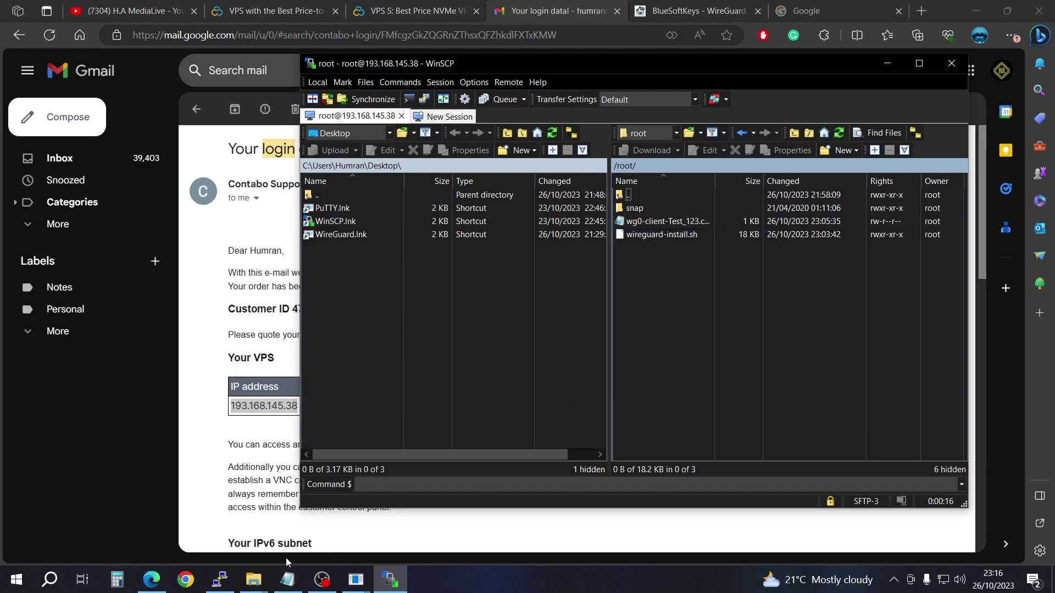
left_click(221, 581)
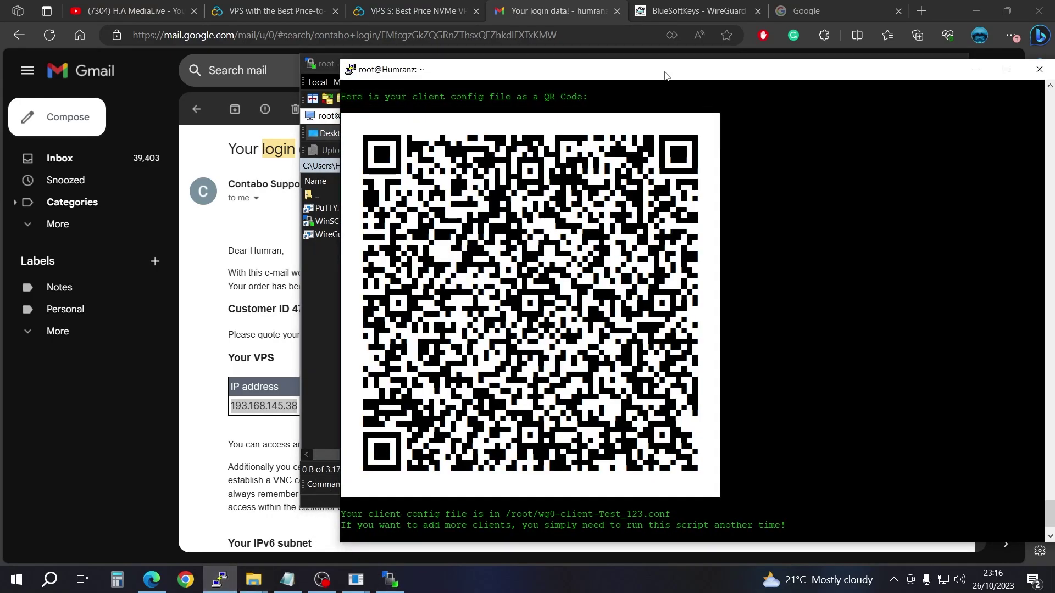
Step: Drag wg0-client-Test_123.conf from the remote /root panel onto the local Windows Desktop
left_click_drag(664, 74, 271, 56)
left_click(742, 77)
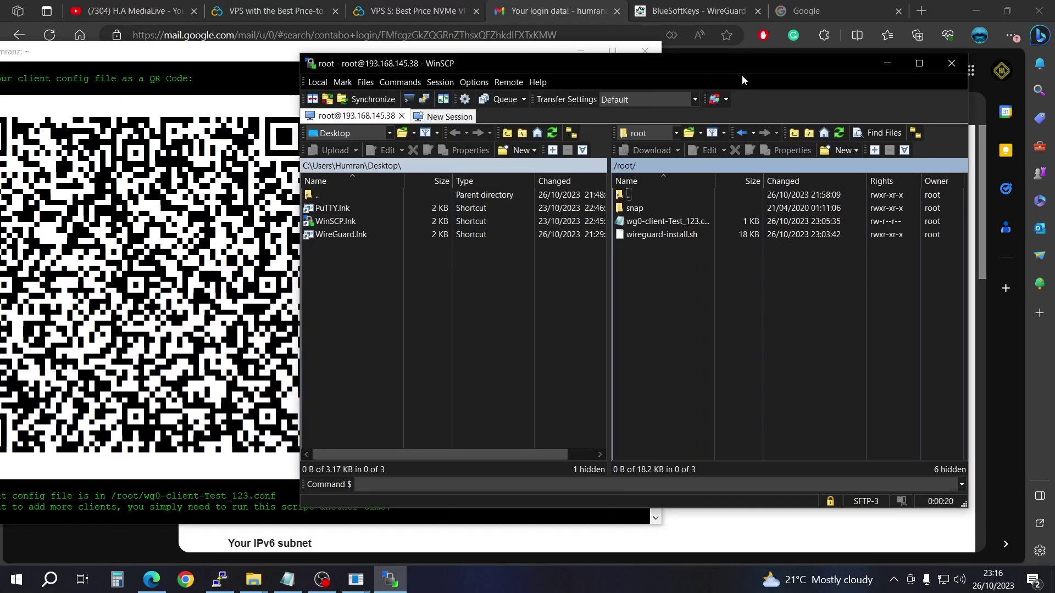
left_click_drag(742, 77, 839, 81)
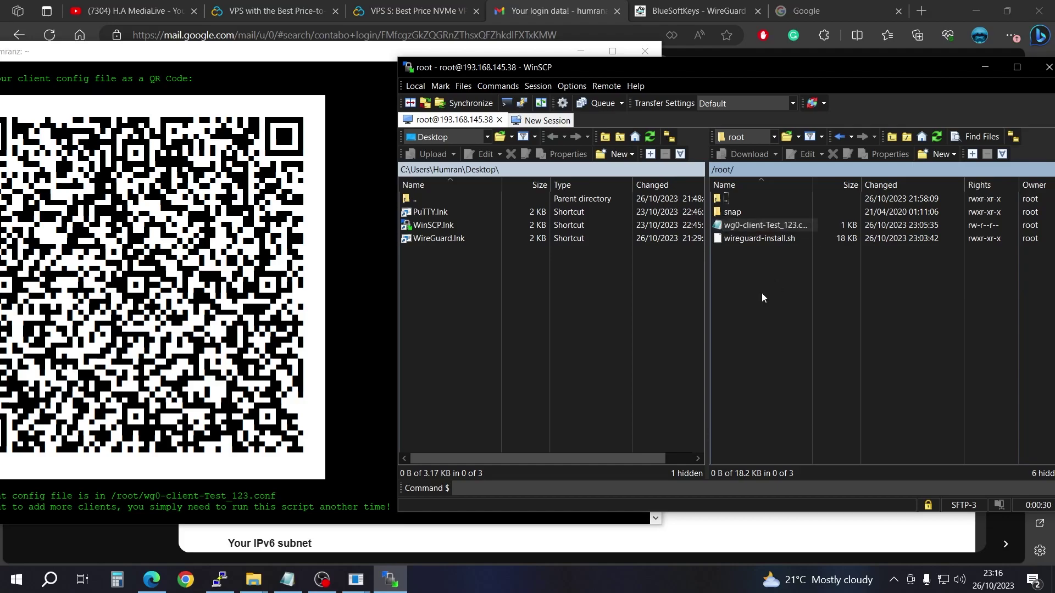
left_click(321, 65)
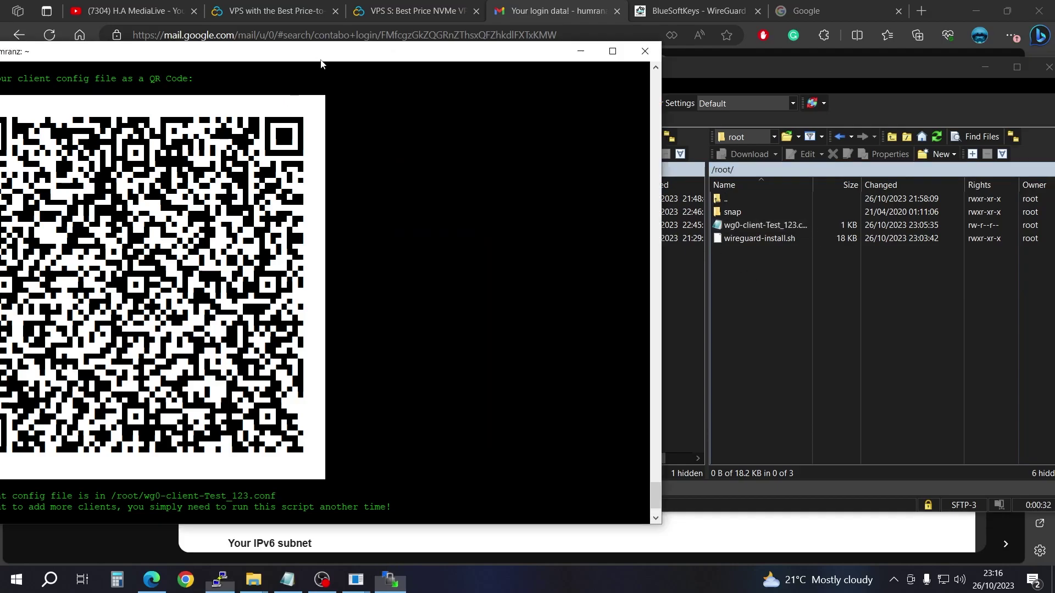
left_click(581, 51)
left_click(976, 10)
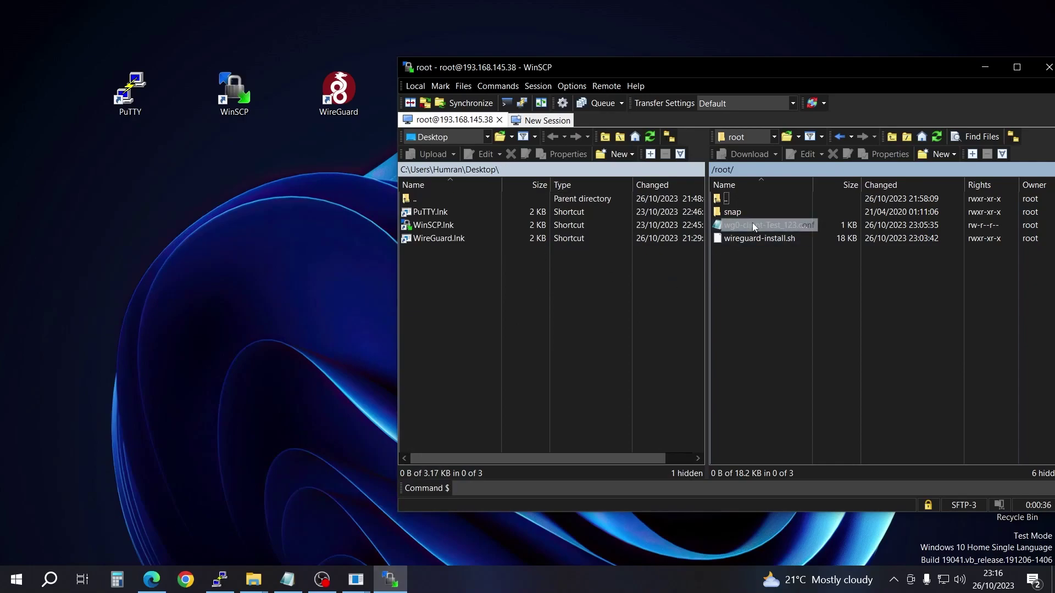
left_click_drag(776, 226, 72, 231)
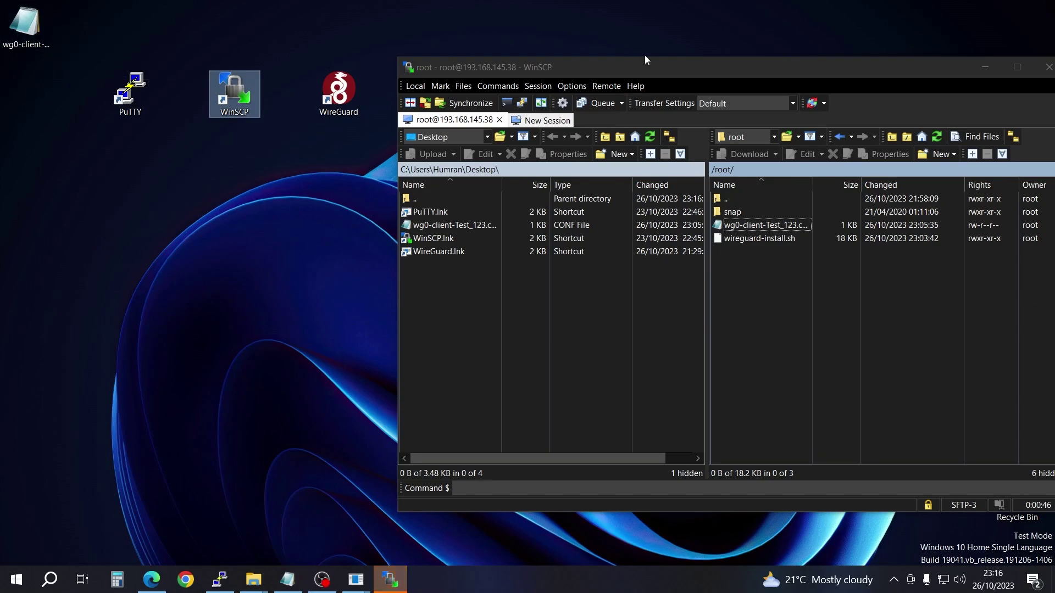
left_click_drag(720, 66, 589, 57)
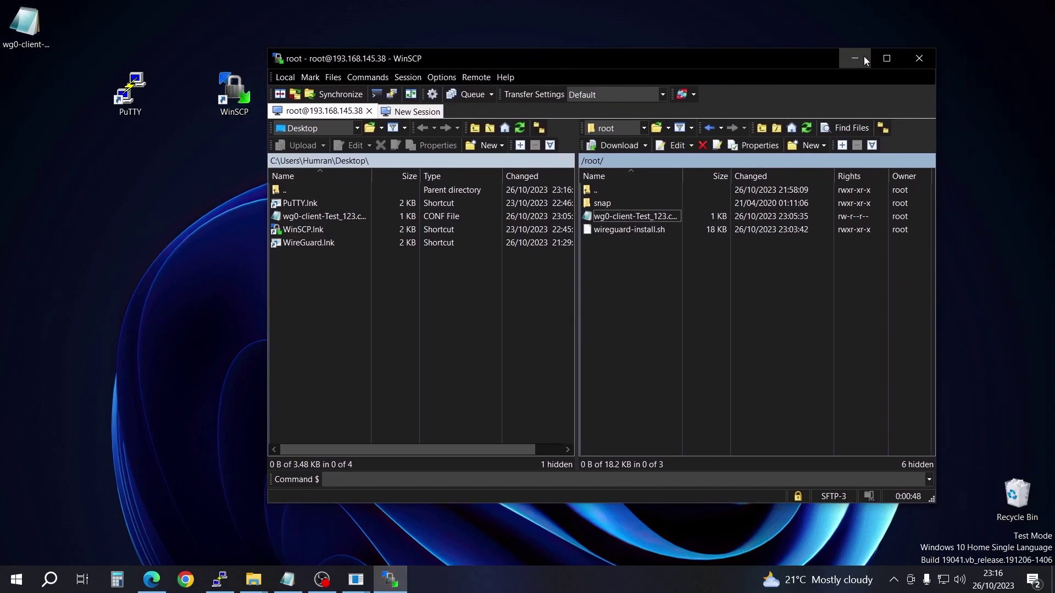
Step: Import the wg0-client-Test_123 tunnel into WireGuard from the config file on the Desktop
left_click(861, 57)
double_click(347, 102)
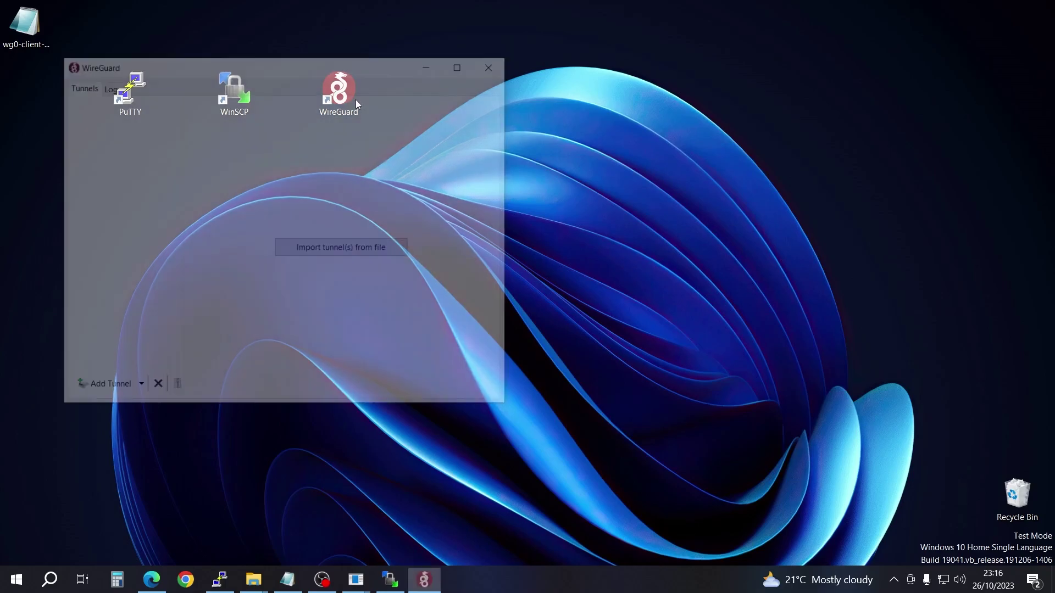
left_click_drag(307, 69, 639, 123)
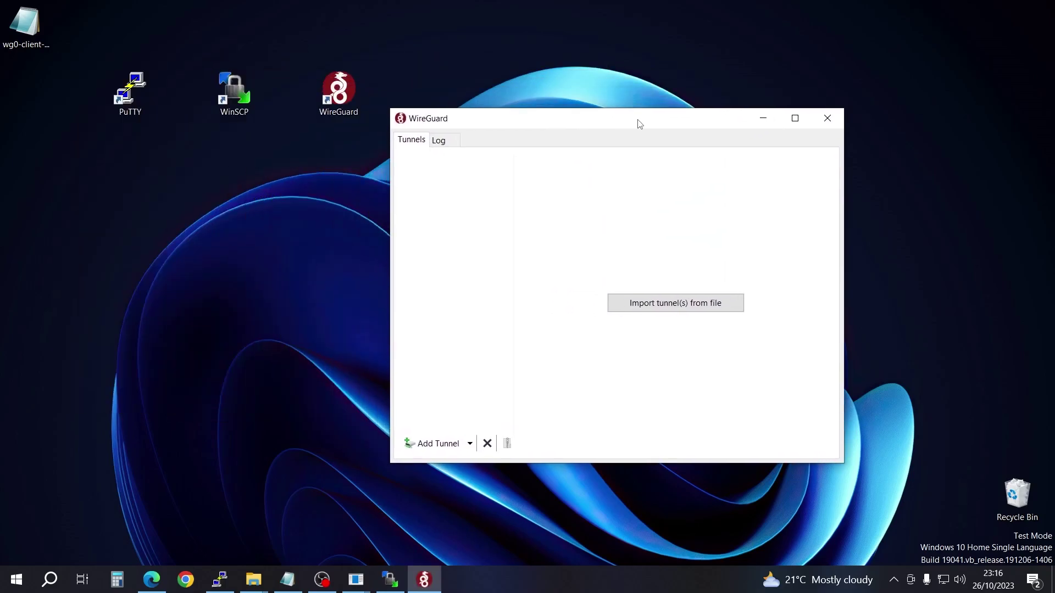
left_click(682, 308)
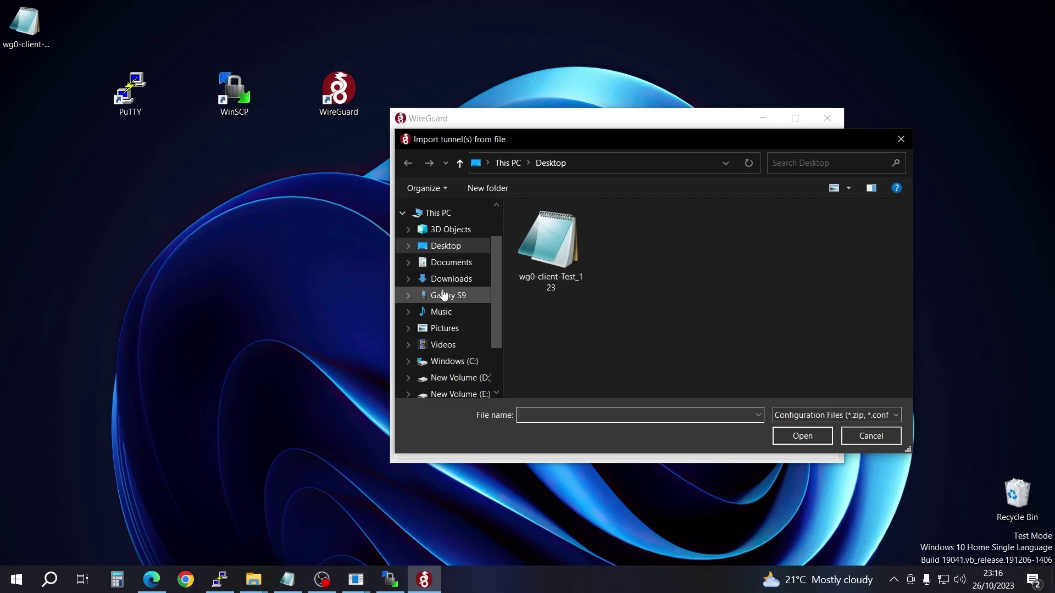
left_click(449, 279)
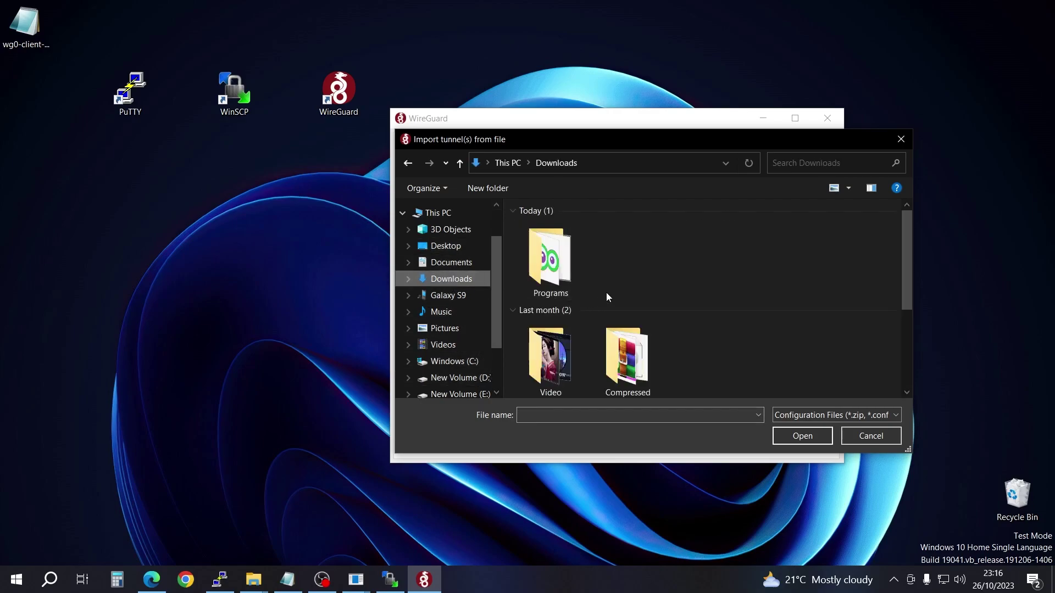
left_click(451, 263)
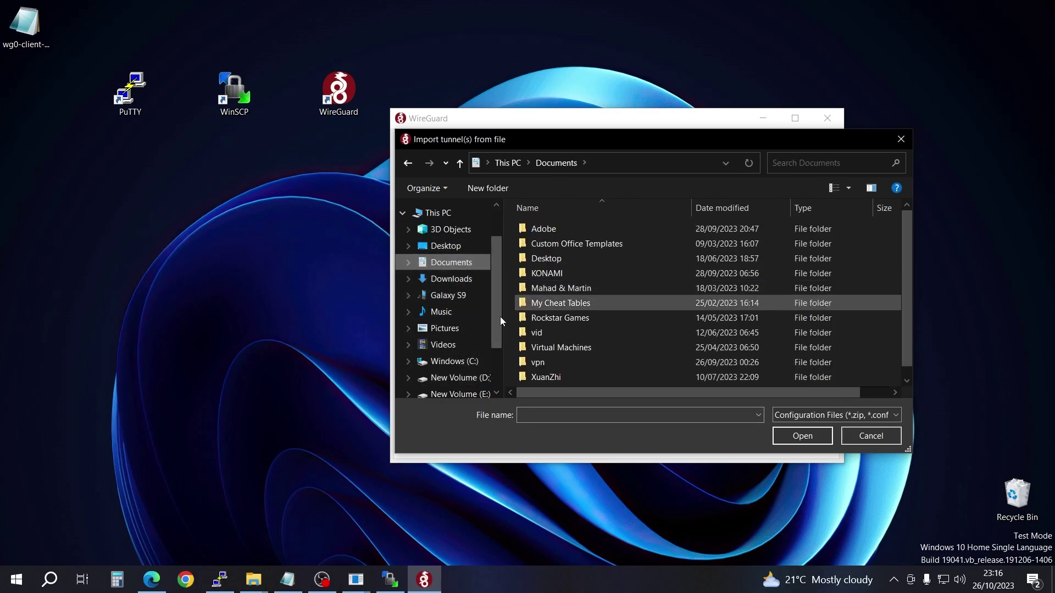
left_click(447, 247)
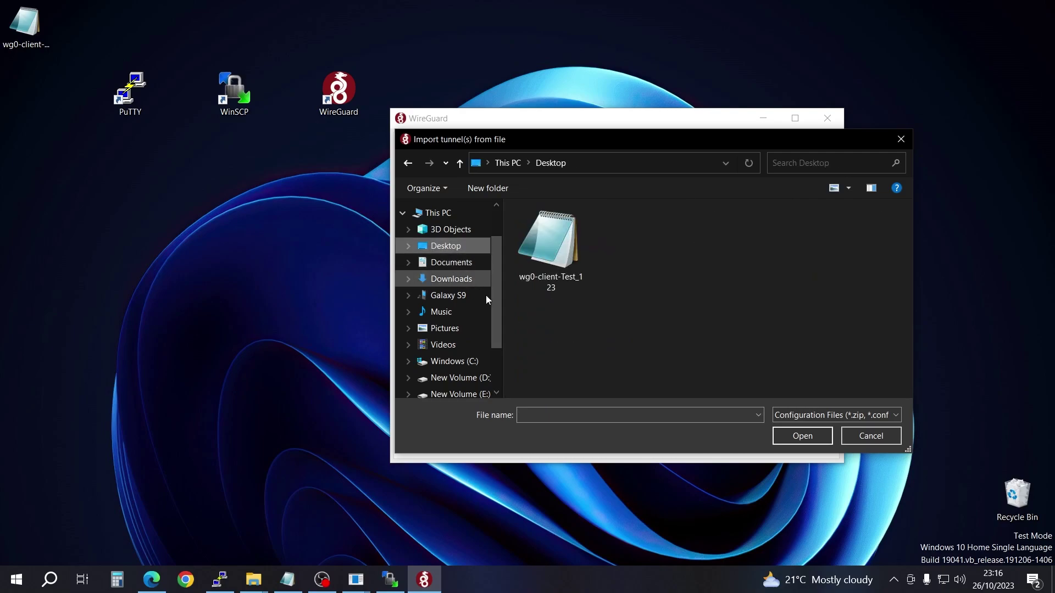
double_click(552, 247)
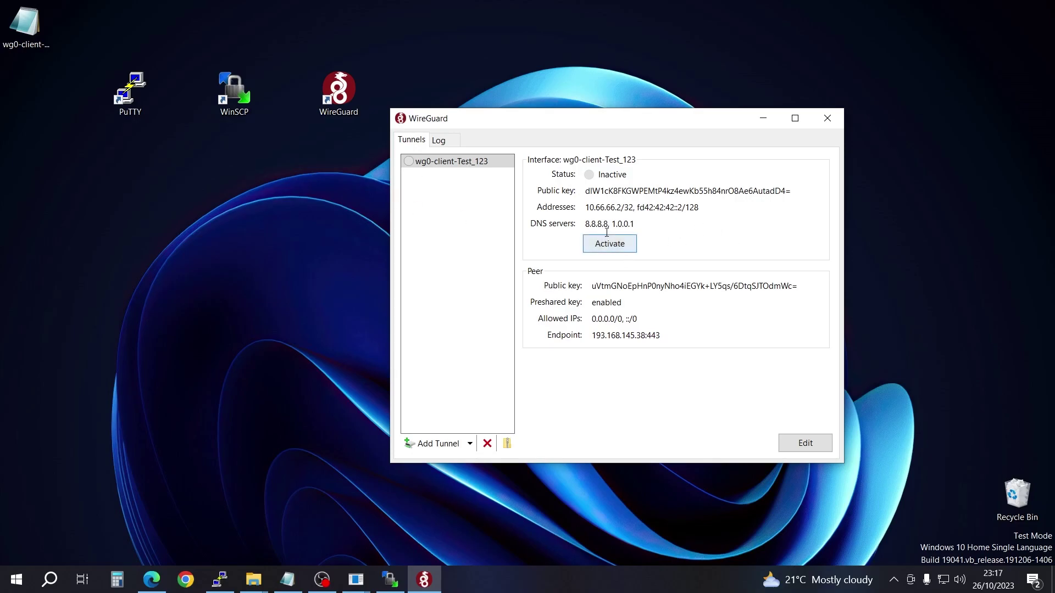
Step: Activate the wg0-client-Test_123 tunnel until it handshakes, then deactivate it again
left_click_drag(584, 224, 636, 223)
left_click(611, 245)
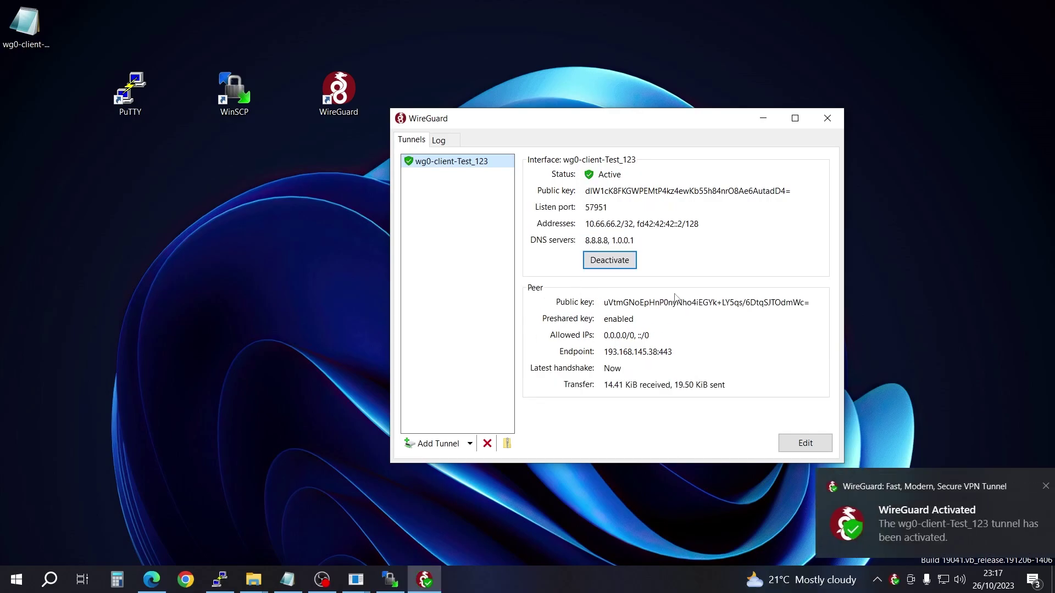
left_click(629, 267)
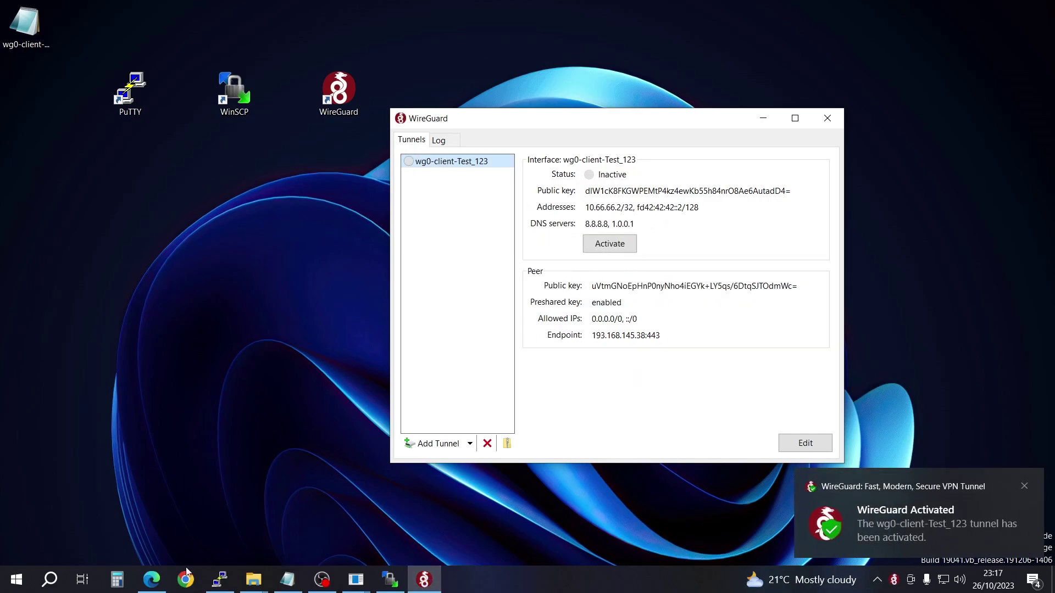
left_click(157, 580)
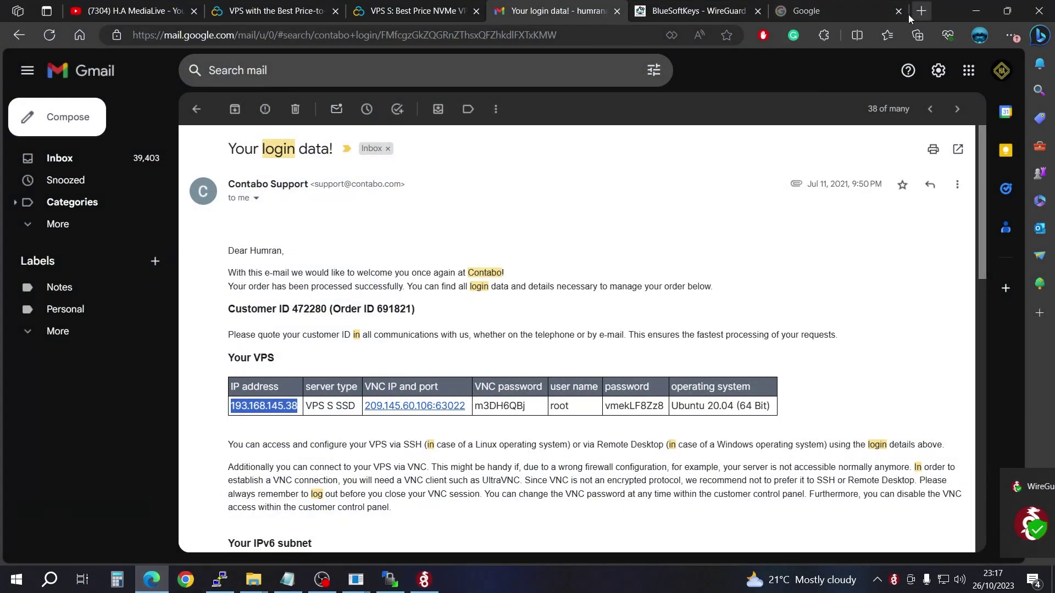
left_click(805, 12)
left_click(592, 34)
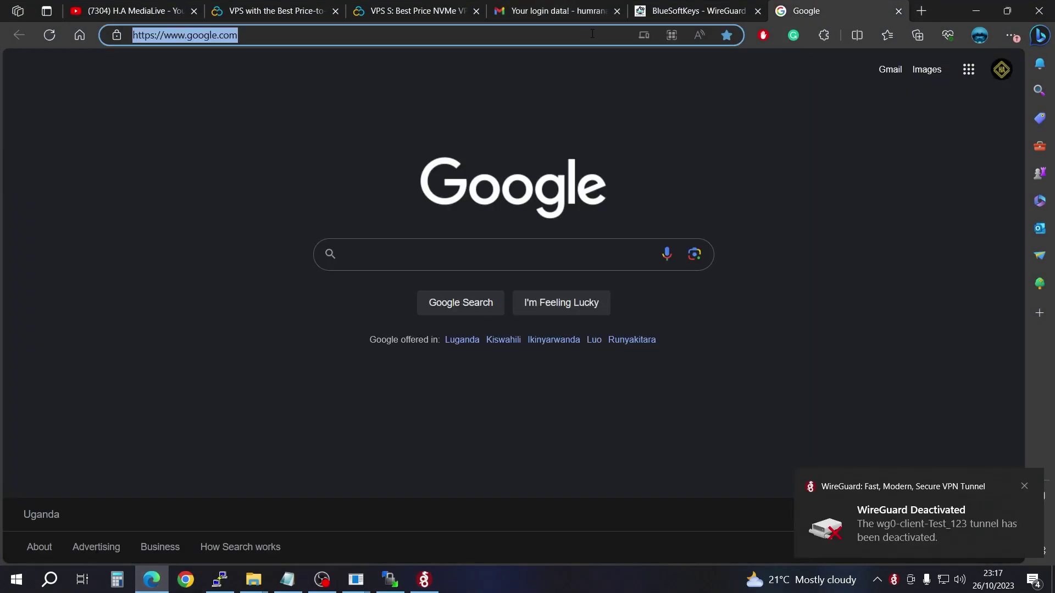
type("ipchicken")
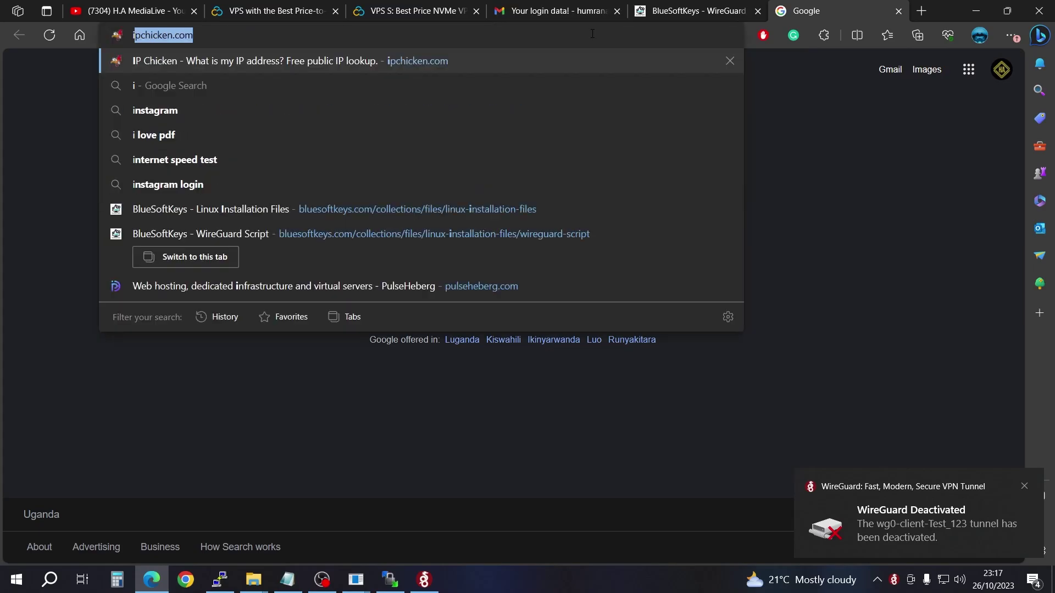
key("Right")
key("Return")
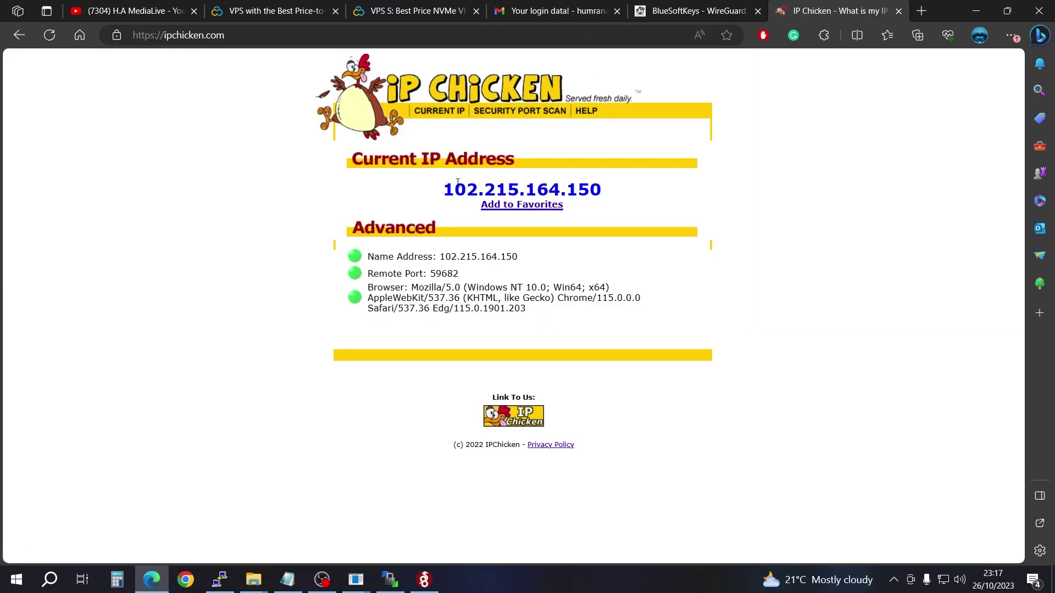
left_click_drag(443, 187, 608, 192)
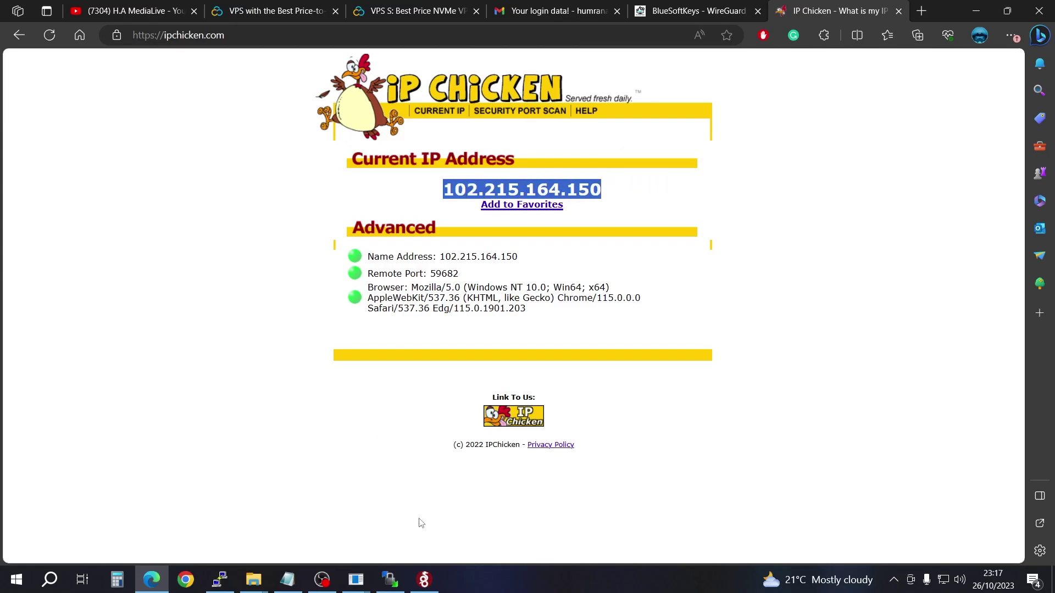
Step: Activate the WireGuard tunnel and reload IP Chicken to show 193.168.145.38
left_click(423, 579)
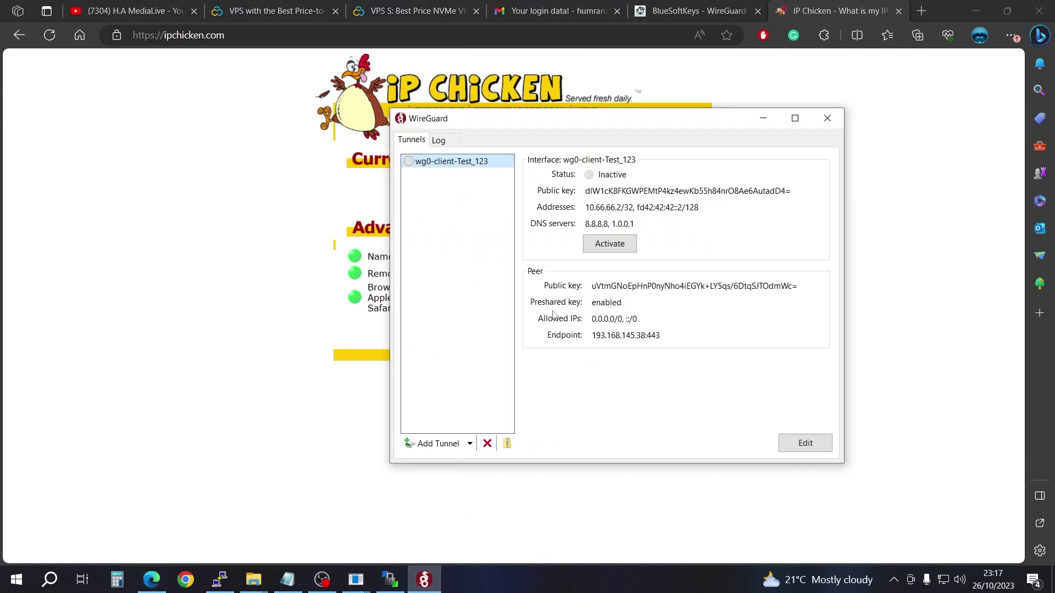
left_click(620, 249)
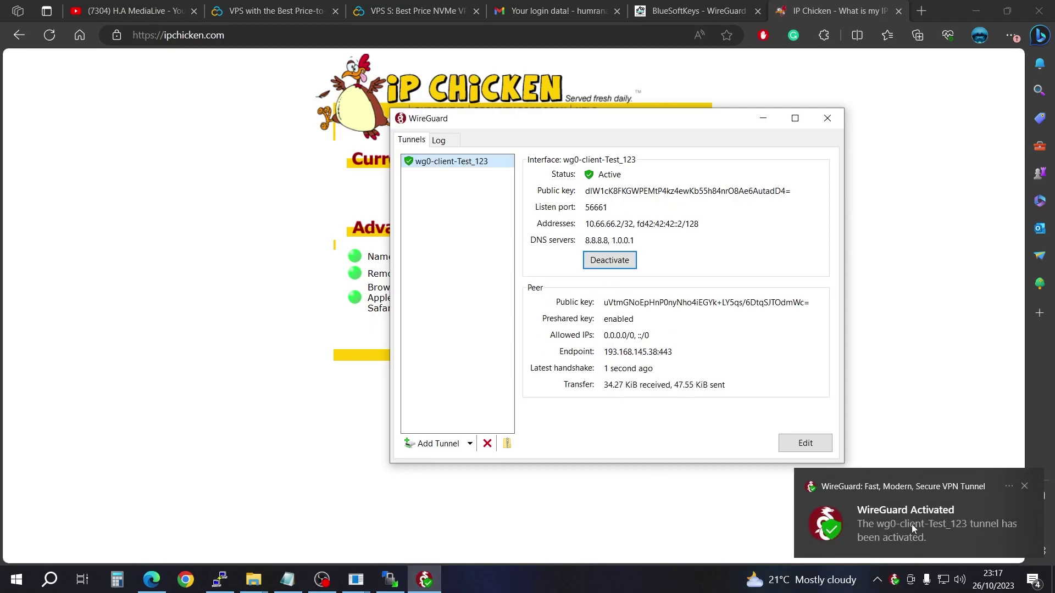
left_click(205, 208)
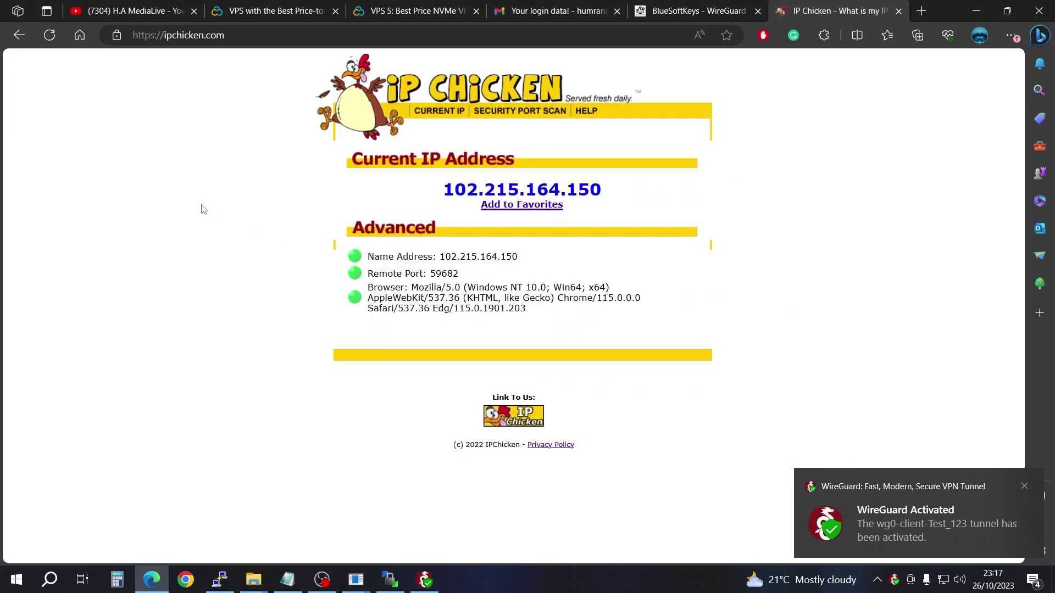
left_click(54, 42)
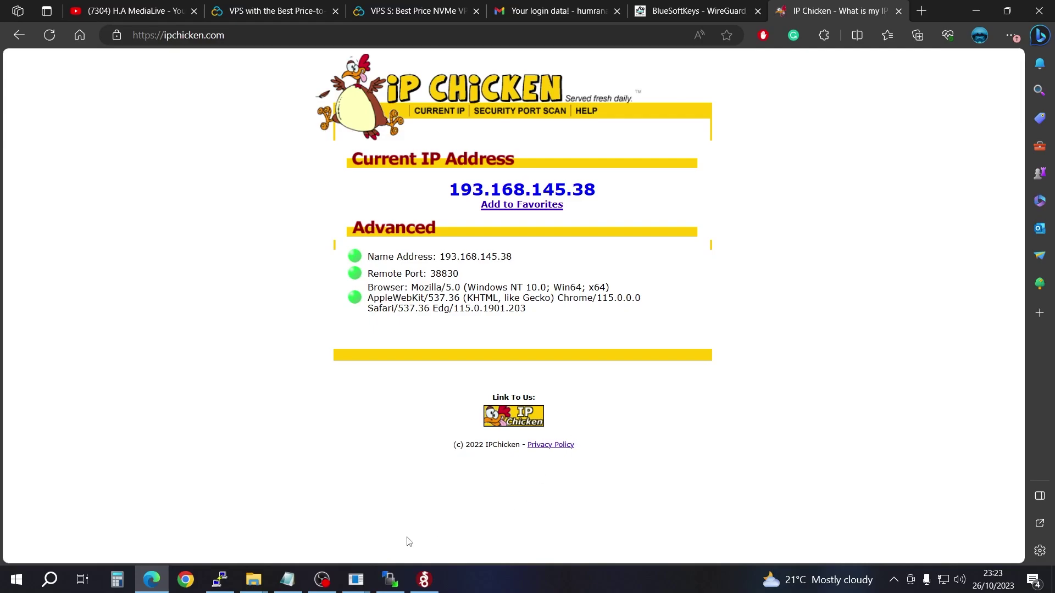
Step: Search Google Play for wireguard on the mirrored phone, then launch the WireGuard app with no tunnels
mouse_move(356, 578)
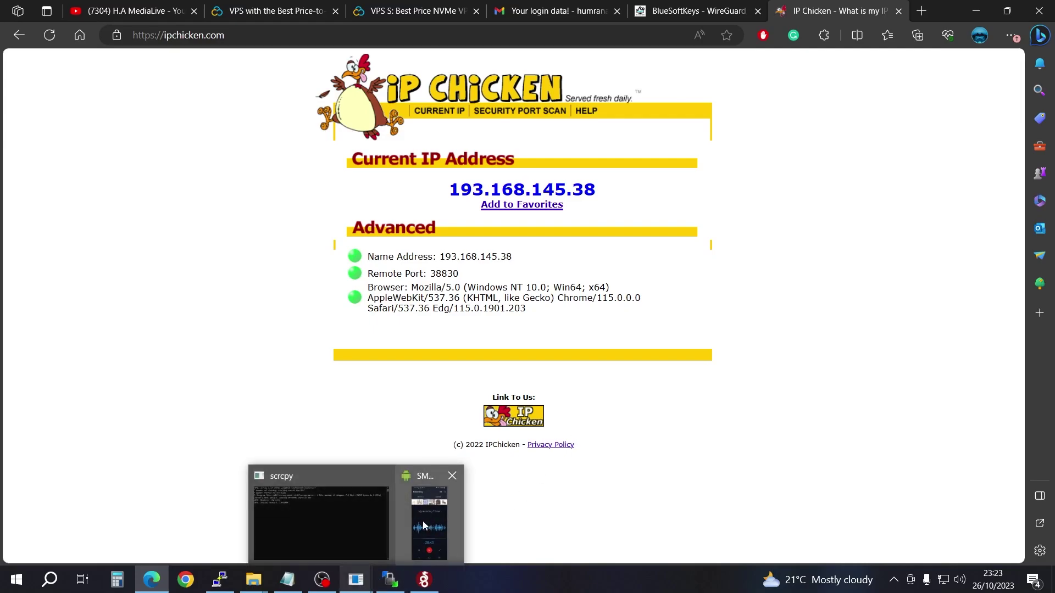
left_click(423, 523)
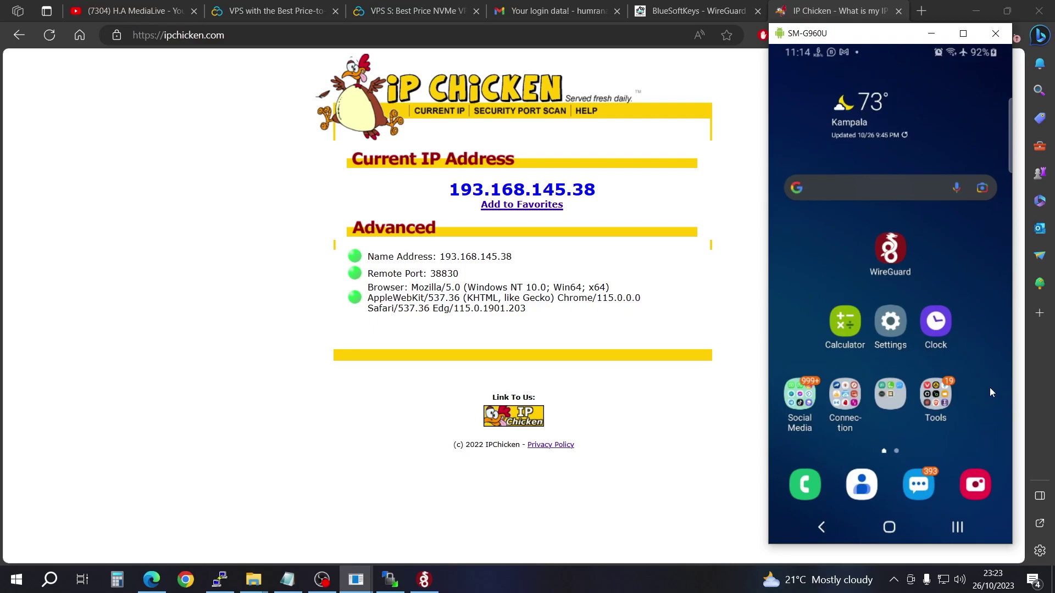
left_click(989, 390)
left_click(876, 233)
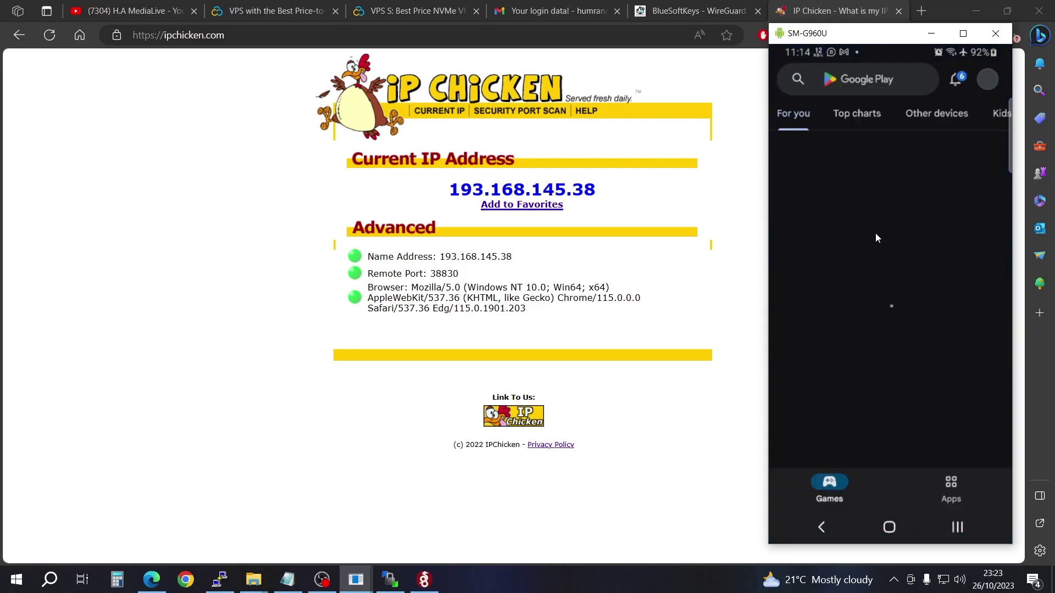
left_click(855, 72)
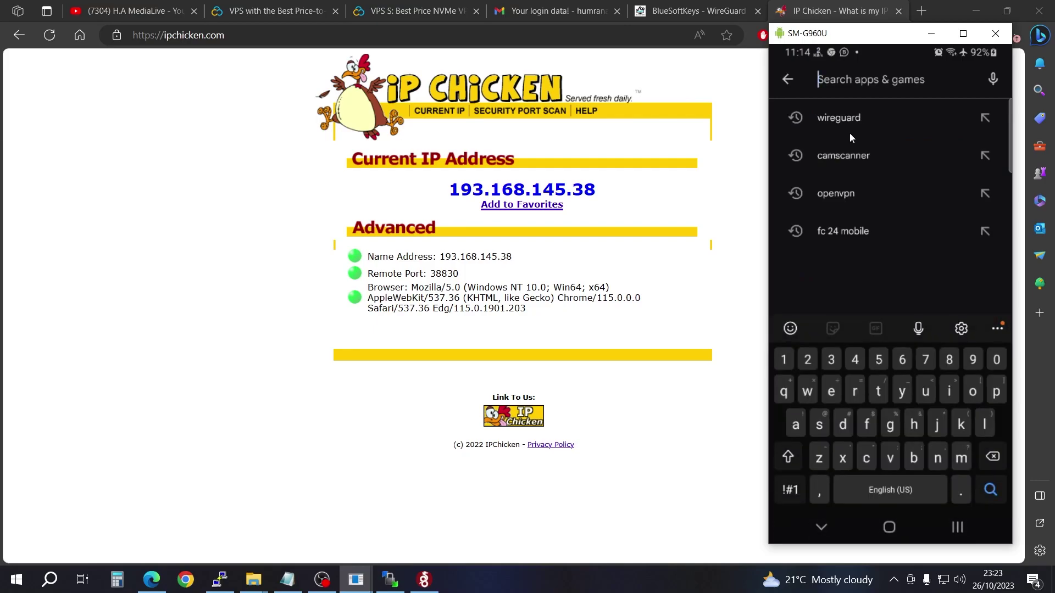
left_click(851, 117)
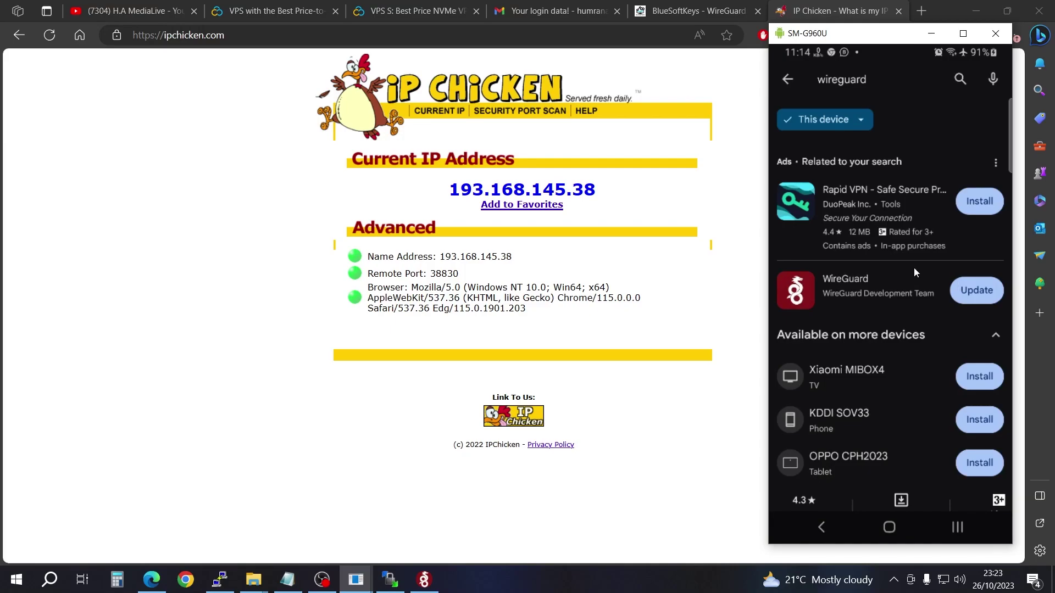
left_click(901, 525)
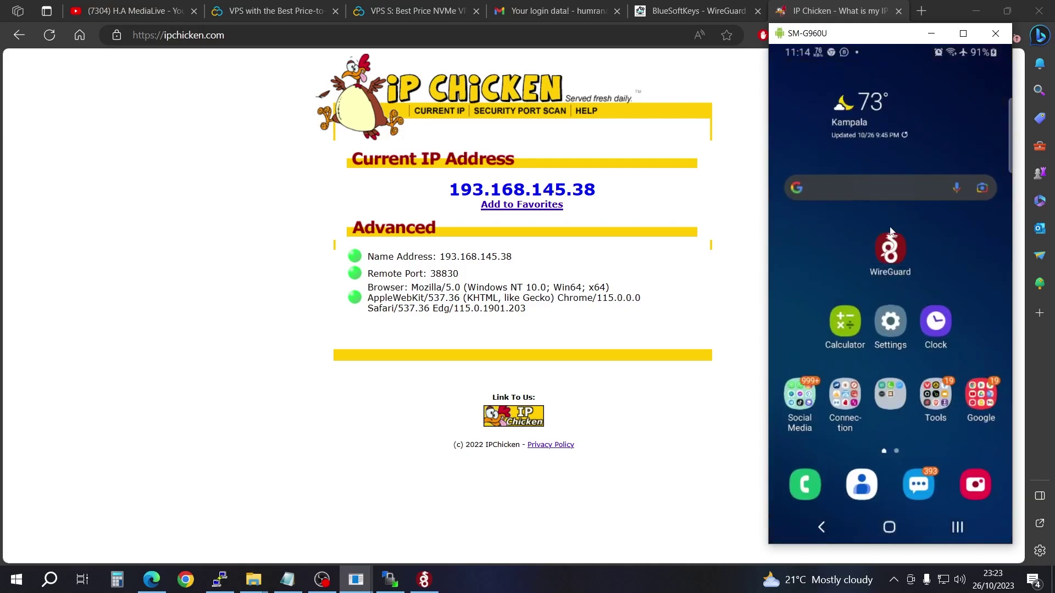
left_click(896, 254)
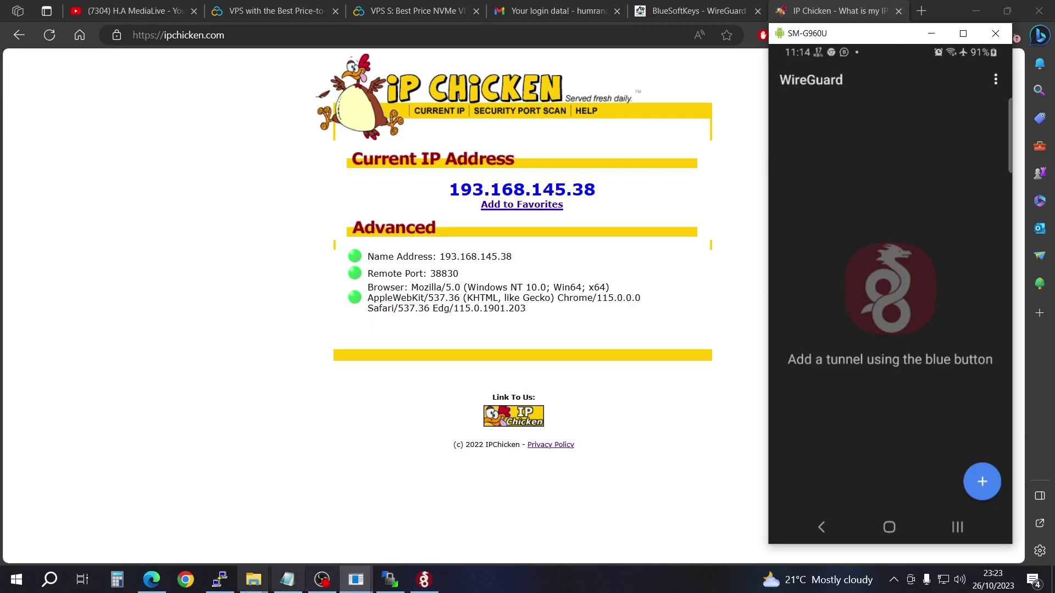
Step: Copy './wireguard-install.sh' from the BlueSoftKeys page and run it at the server prompt
mouse_move(226, 584)
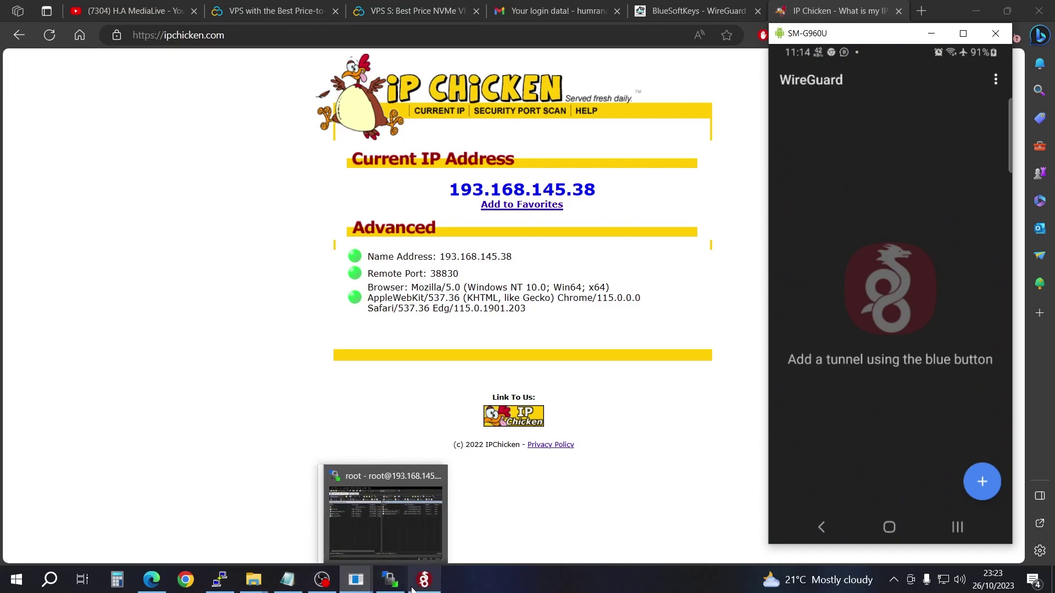
left_click(225, 586)
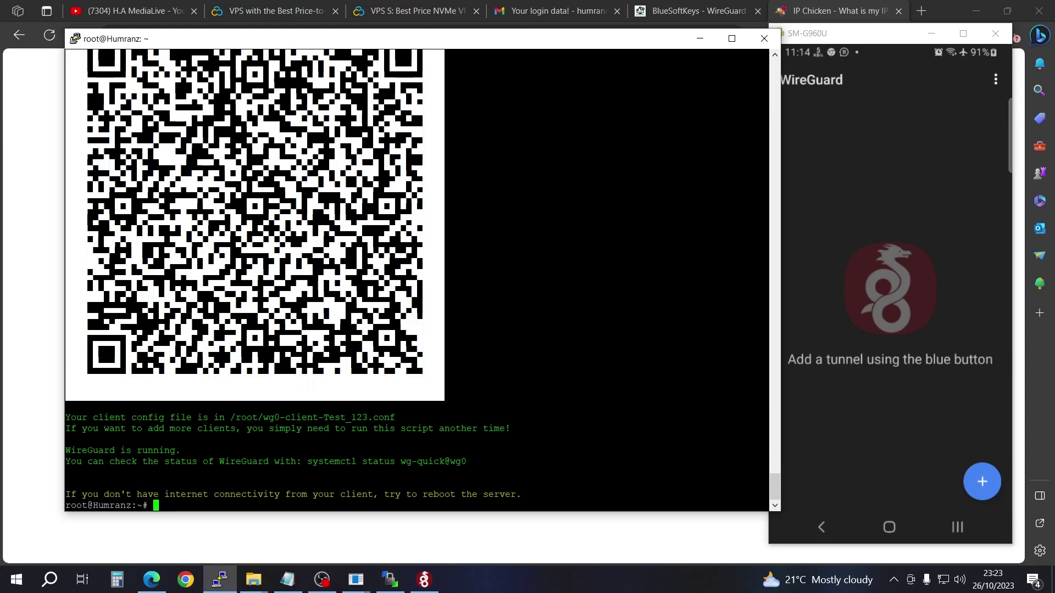
key("Up")
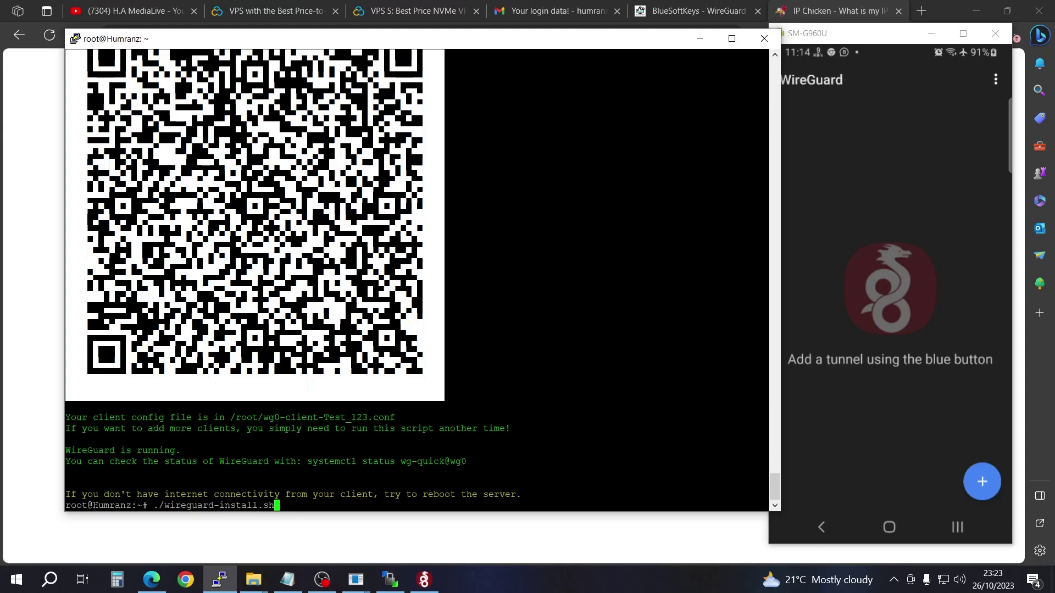
key("BackSpace")
key("BackSpace")
key("BackSpace")
key("BackSpace")
key("BackSpace")
key("BackSpace")
key("BackSpace")
key("BackSpace")
key("BackSpace")
key("BackSpace")
key("BackSpace")
key("BackSpace")
key("BackSpace")
key("BackSpace")
key("BackSpace")
key("BackSpace")
key("BackSpace")
key("BackSpace")
key("BackSpace")
key("BackSpace")
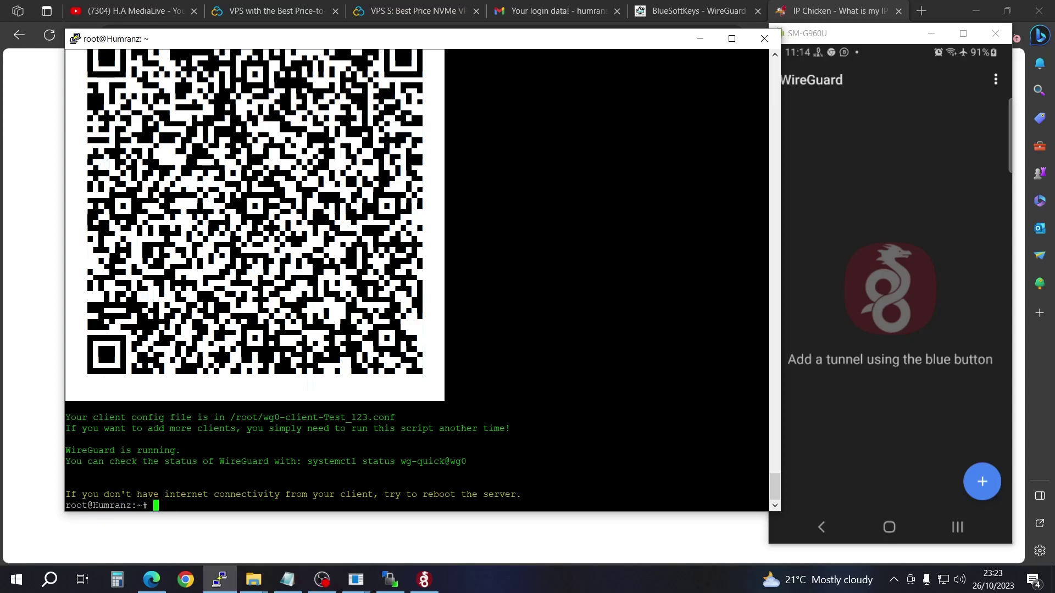
left_click(693, 10)
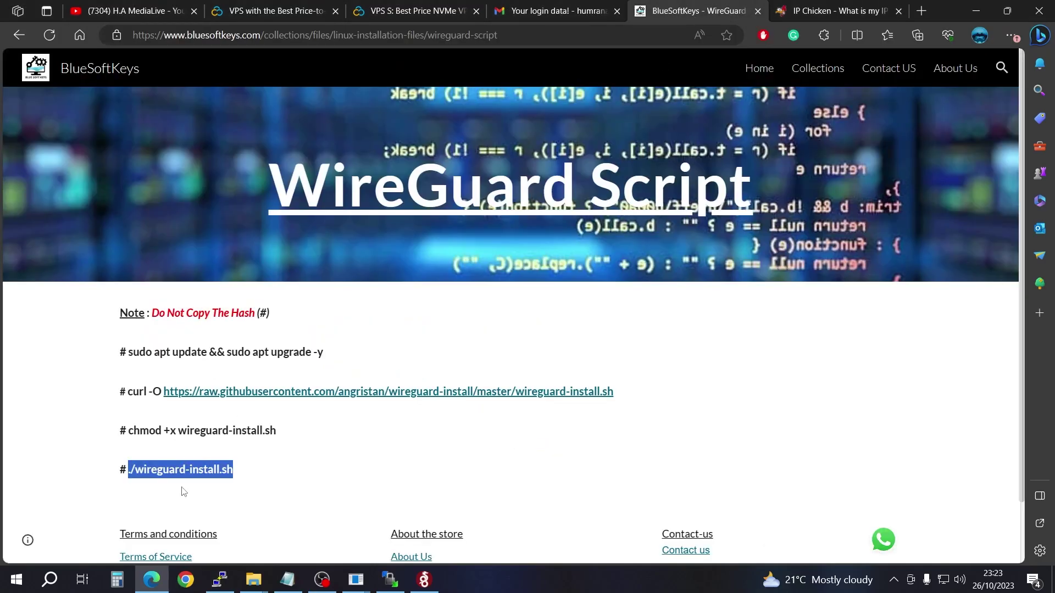
right_click(199, 482)
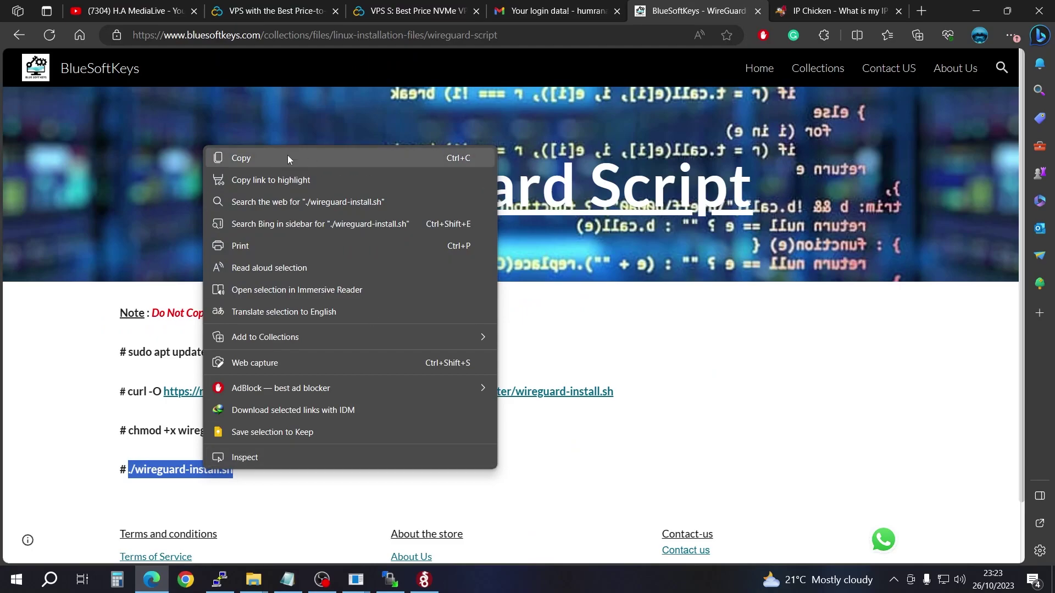
left_click(288, 155)
left_click(219, 580)
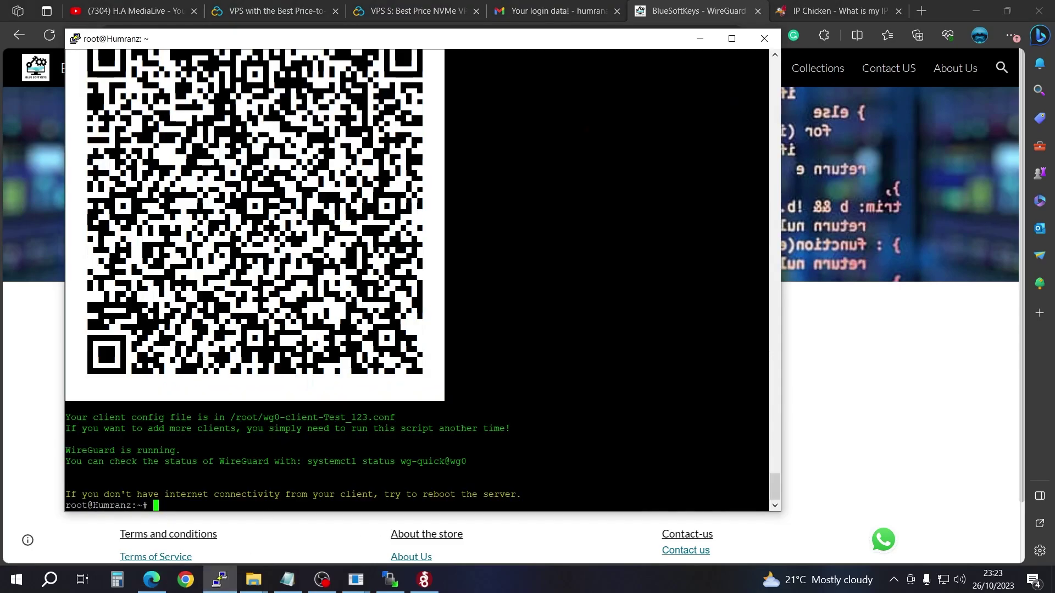
type("./wireguard-install.sh")
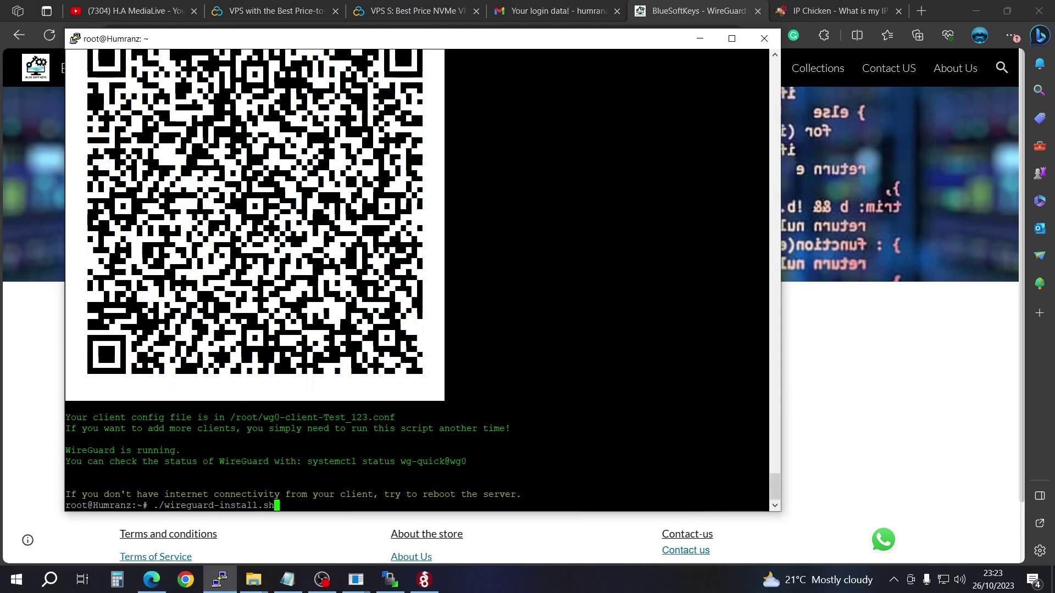
key("Return")
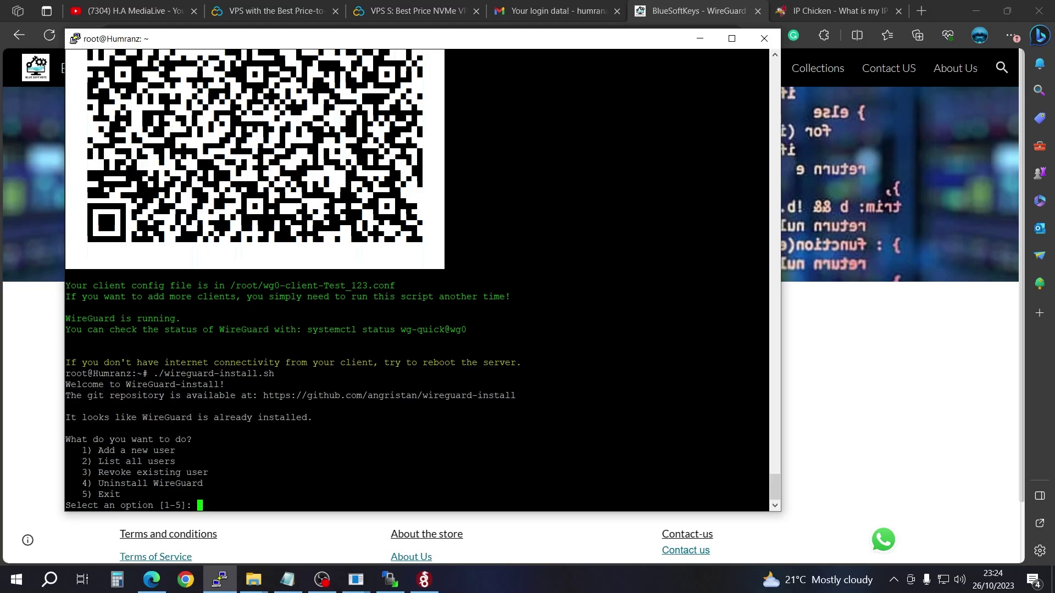
Step: Choose option 1, name the client testnow, and accept the default address 10.66.66.3
type("1")
key("Return")
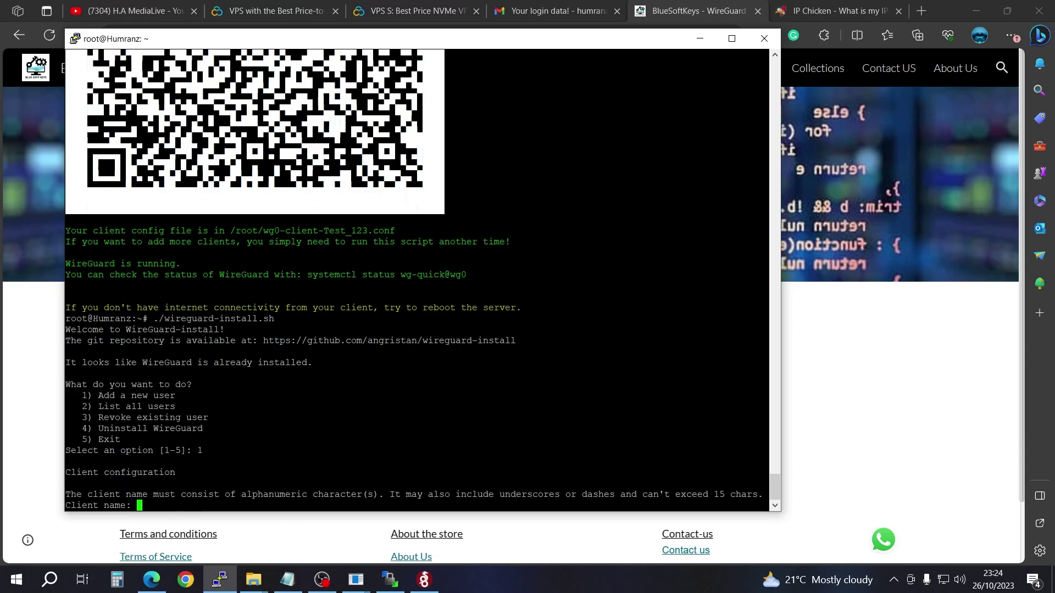
type("testnow")
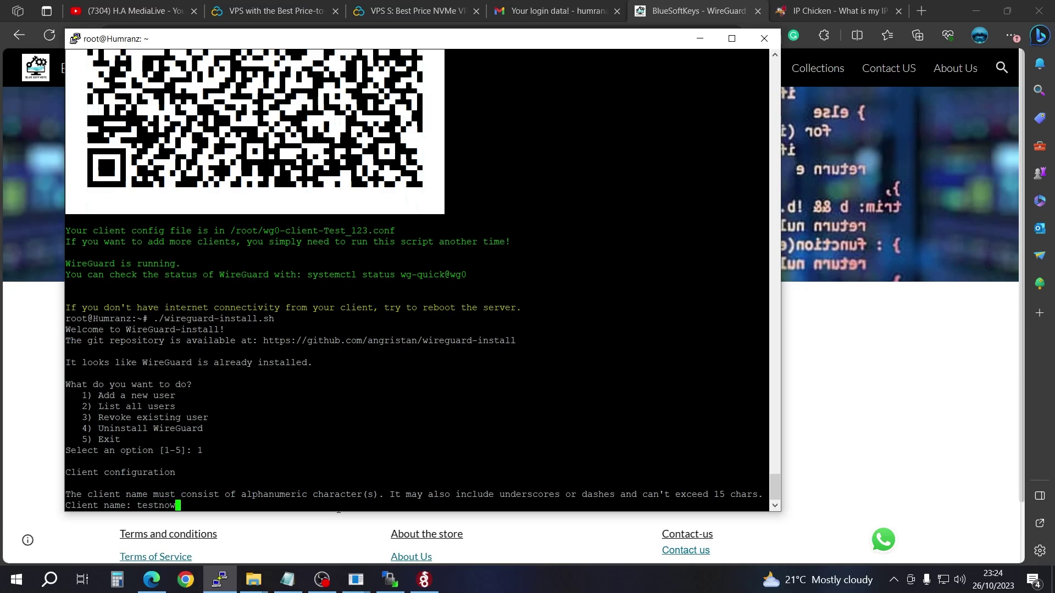
key("Return")
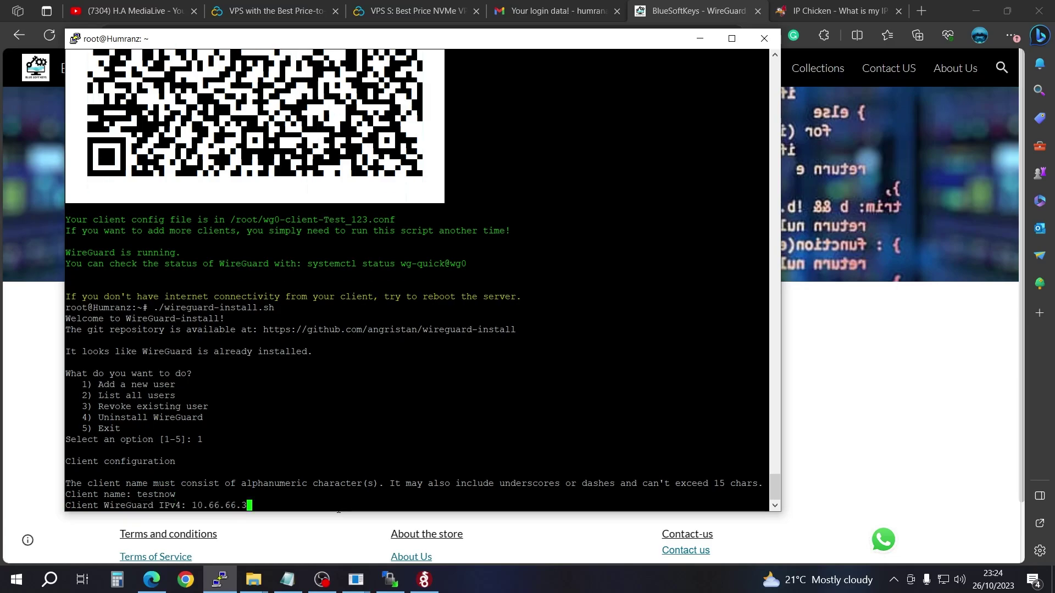
key("Return")
key("Return")
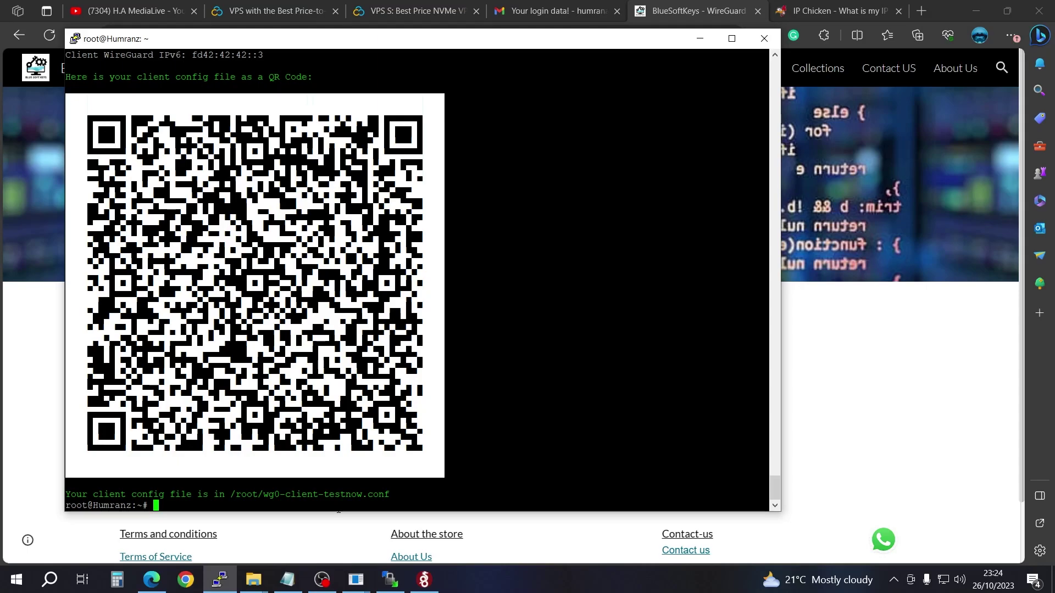
Step: Scan the testnow QR code in the phone's WireGuard app and create it as 'Tunnel'
mouse_move(357, 588)
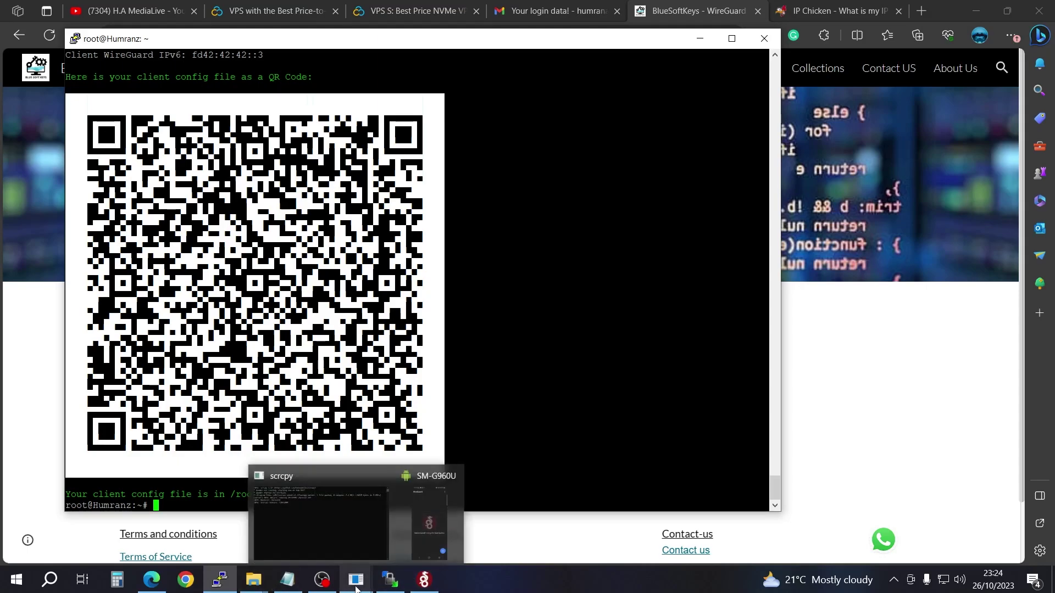
left_click(433, 530)
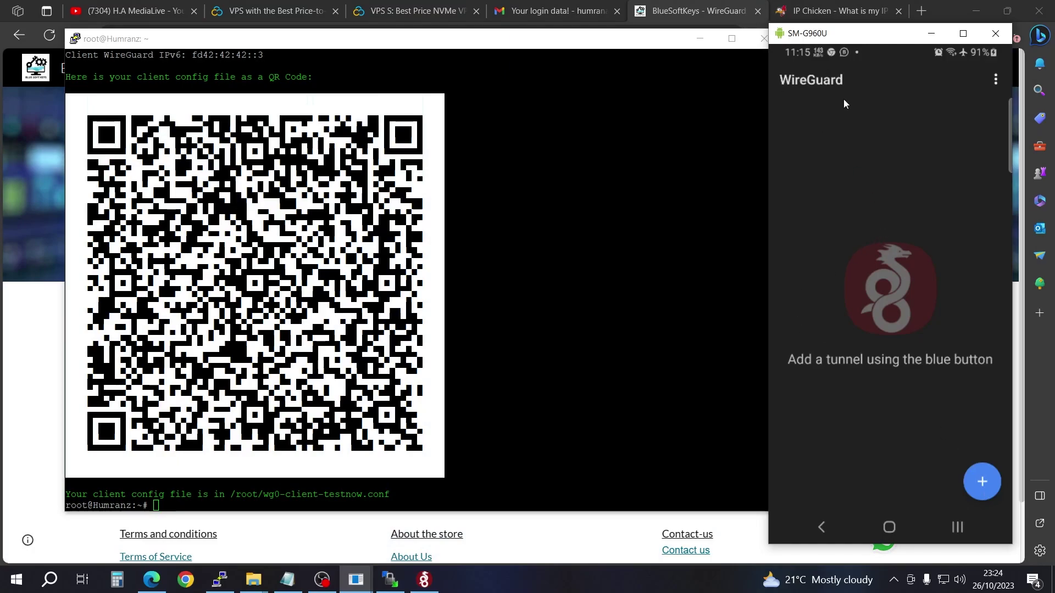
left_click(991, 486)
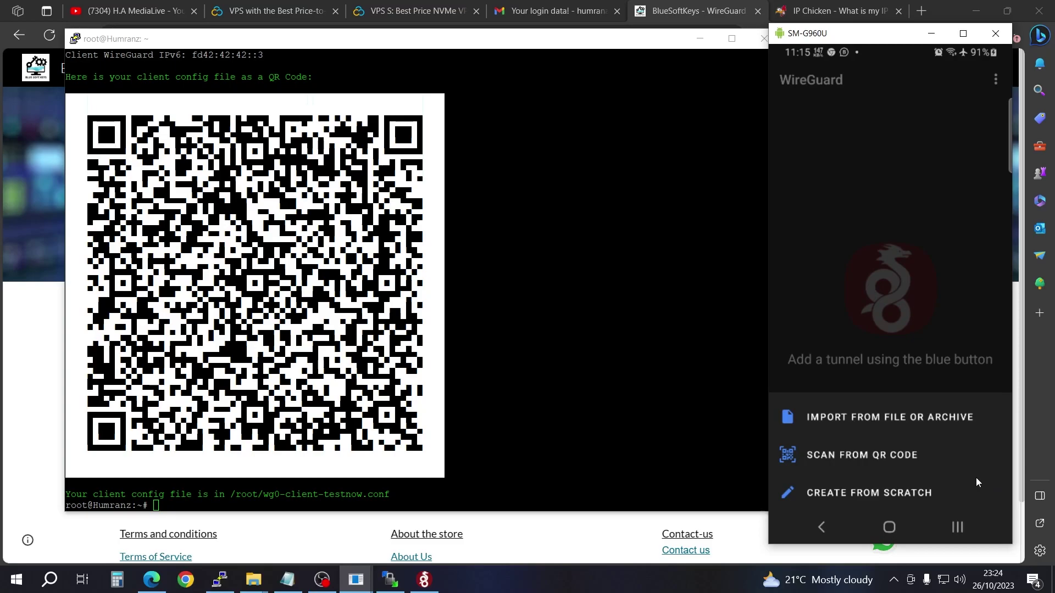
left_click(842, 458)
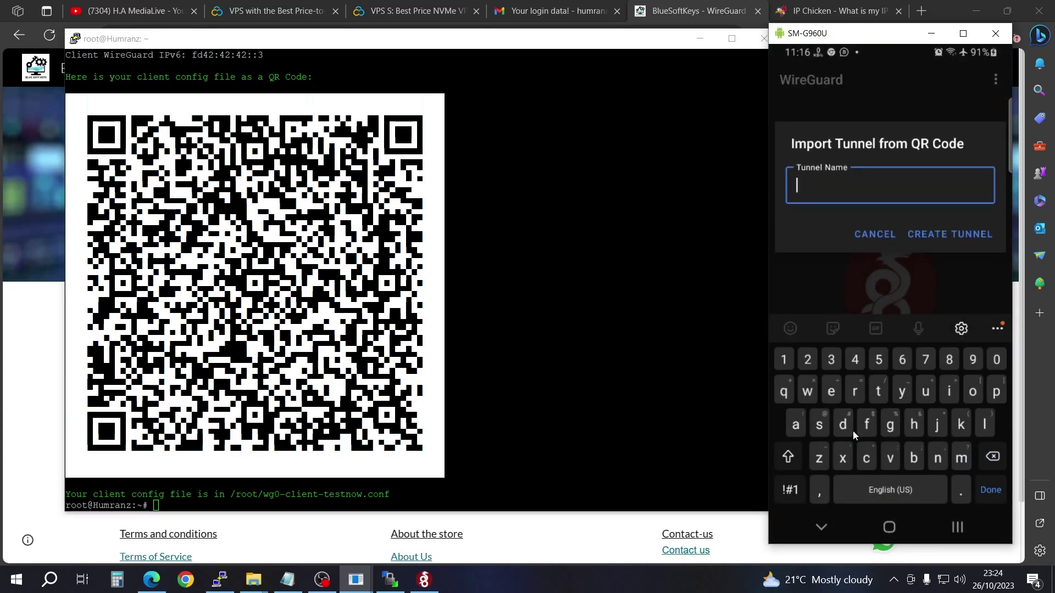
type("Tunnel")
left_click(968, 235)
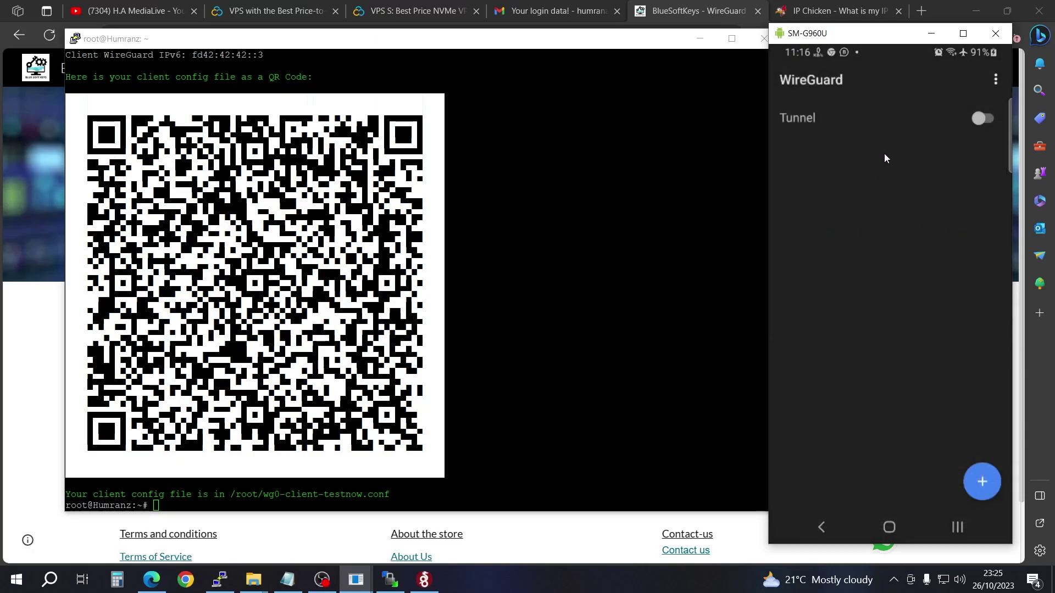
Step: Open IP Chicken in the phone's Chrome and refresh to check the current address
left_click(961, 519)
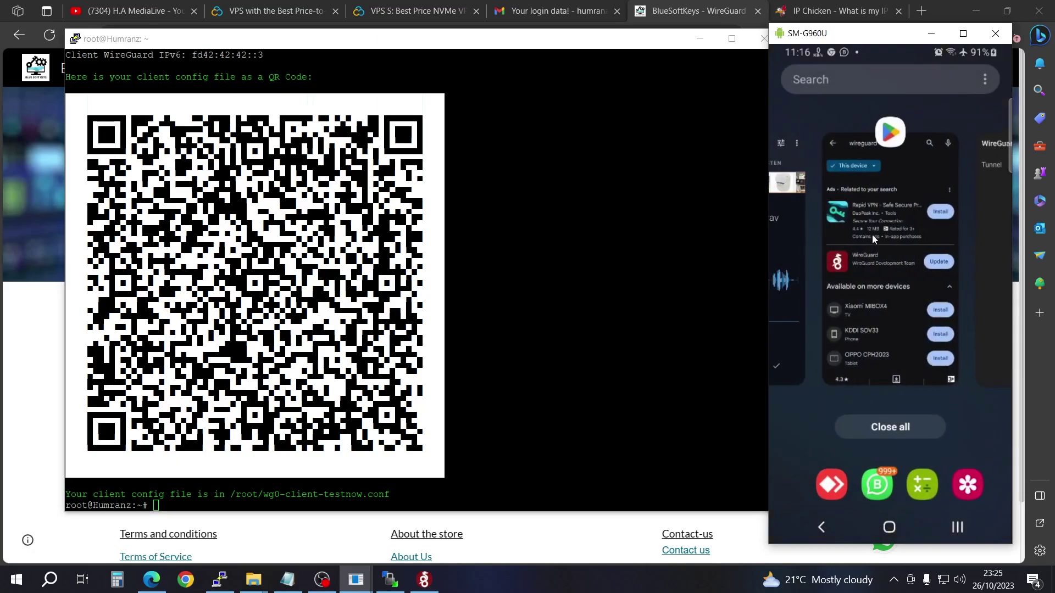
left_click(872, 235)
left_click(957, 528)
left_click_drag(899, 411, 943, 306)
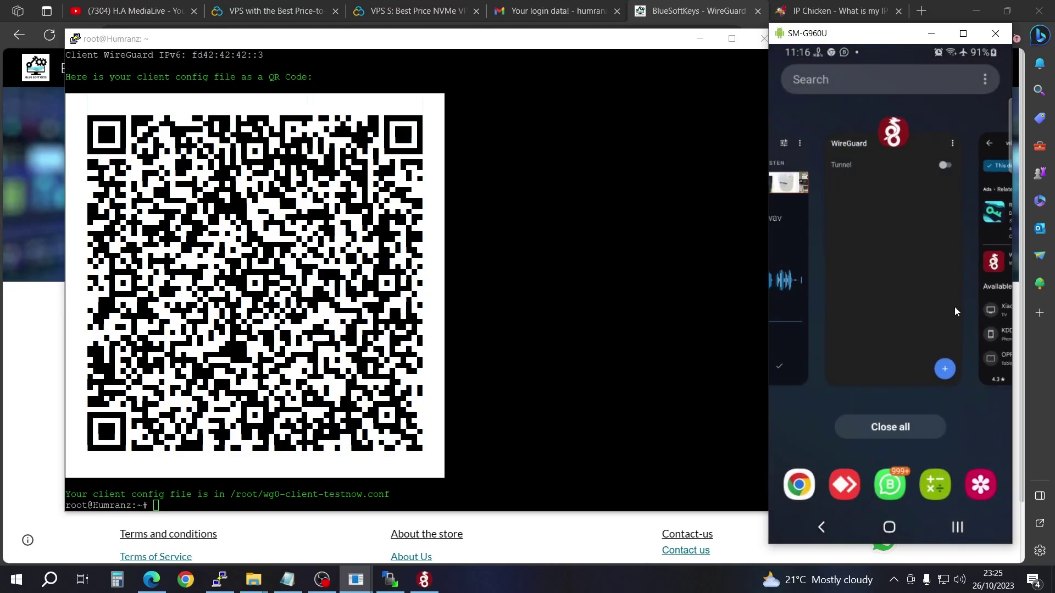
left_click_drag(885, 322, 858, 348)
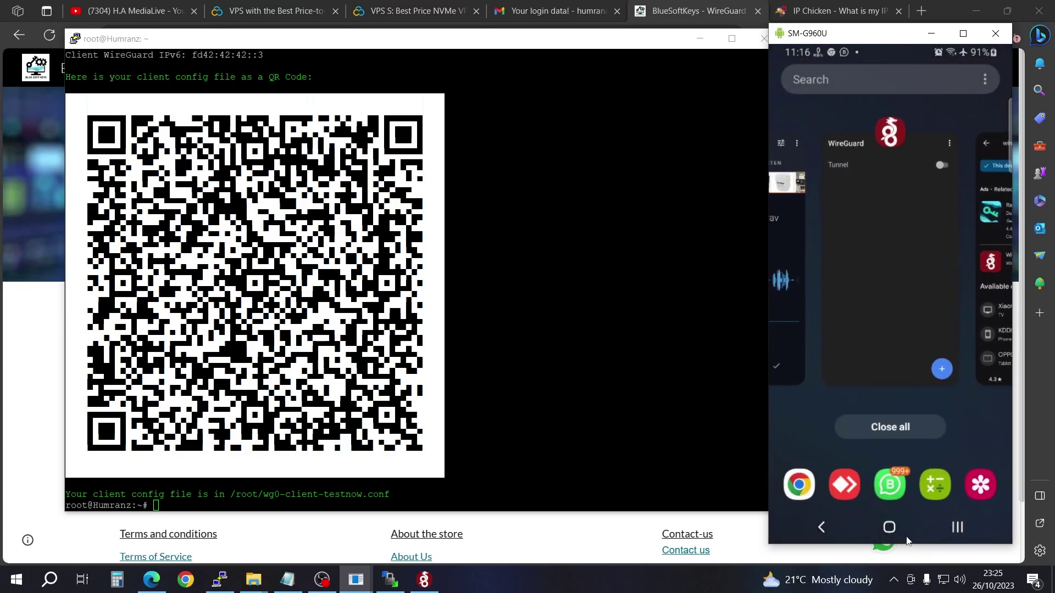
left_click(797, 487)
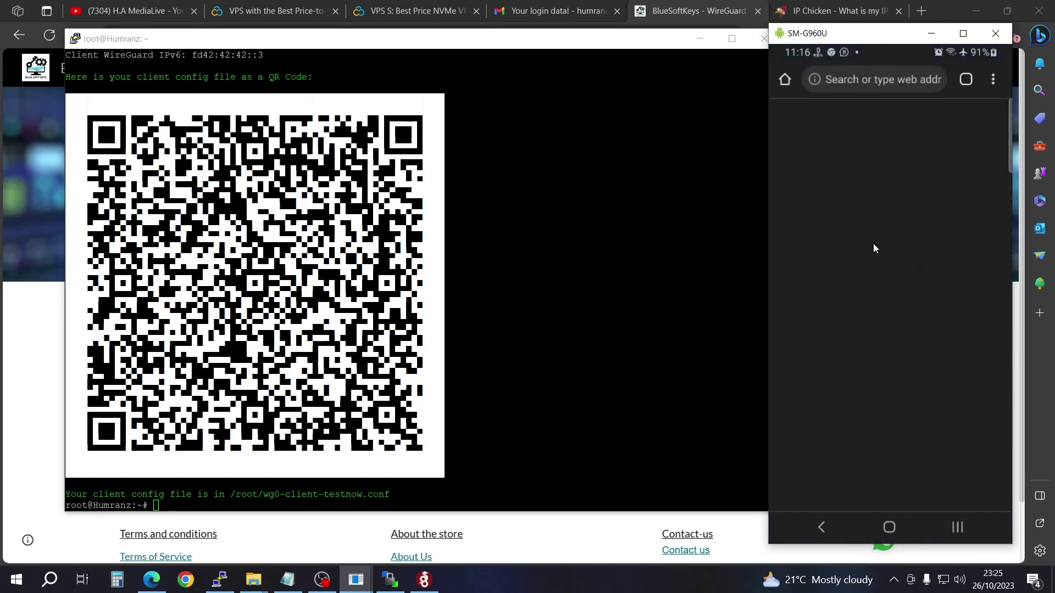
left_click_drag(907, 177, 906, 407)
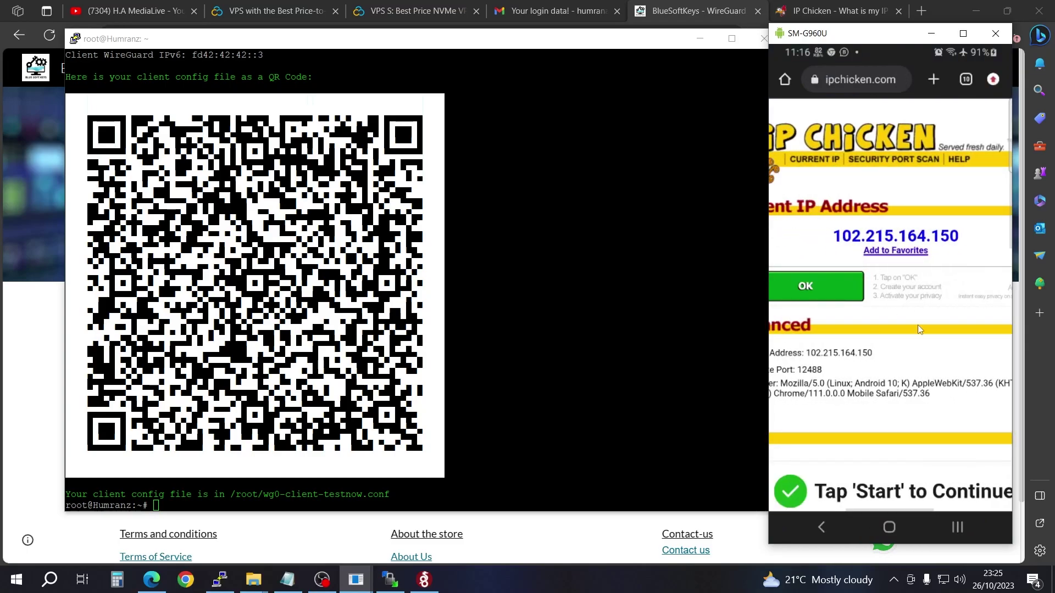
Step: Switch on Tunnel in the phone's WireGuard app, then pull down to reload IP Chicken
left_click(959, 527)
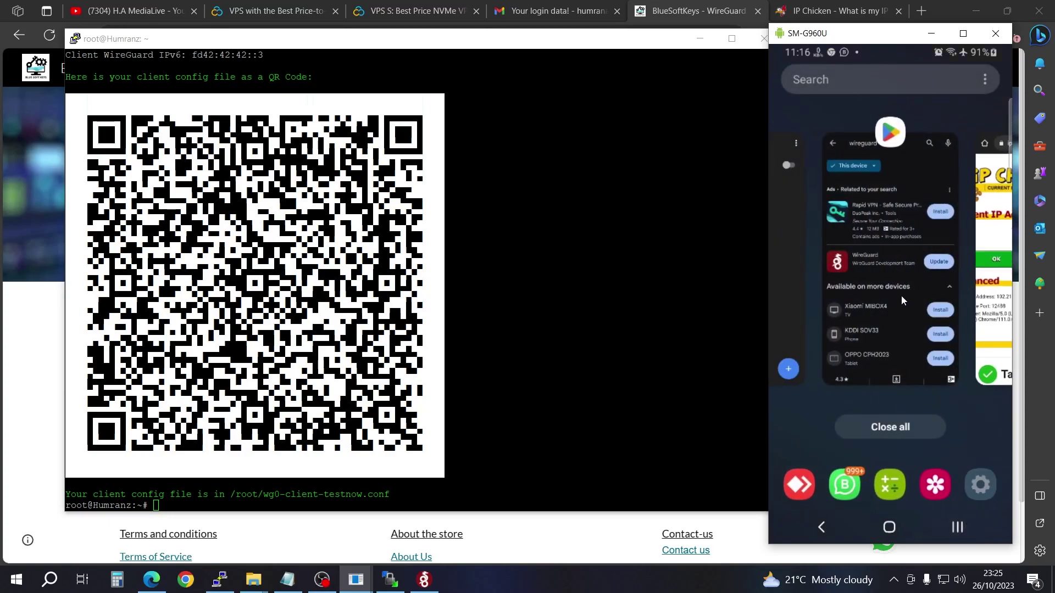
left_click(893, 527)
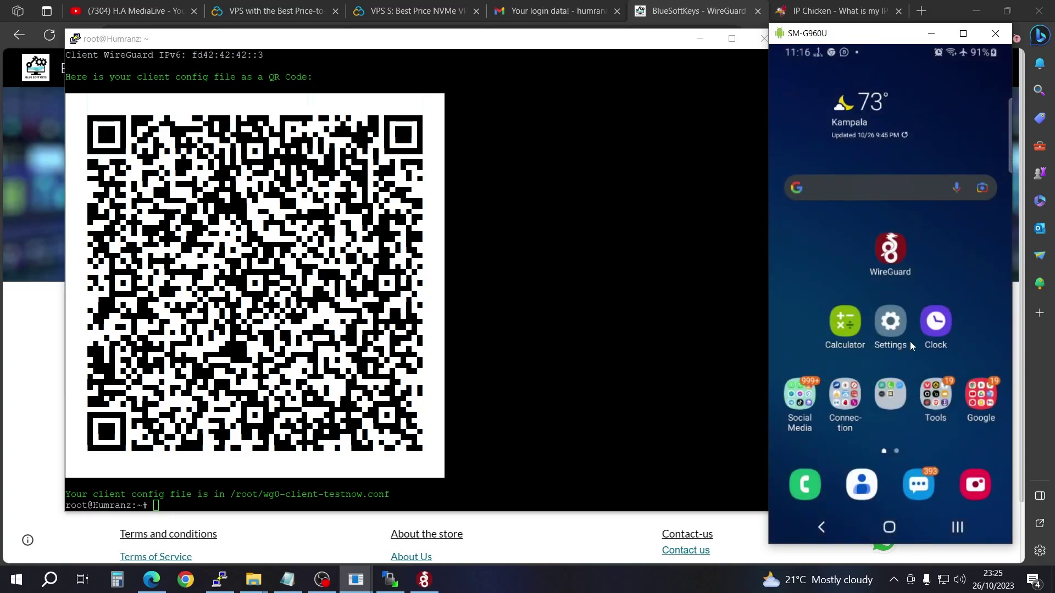
left_click(892, 253)
left_click(981, 118)
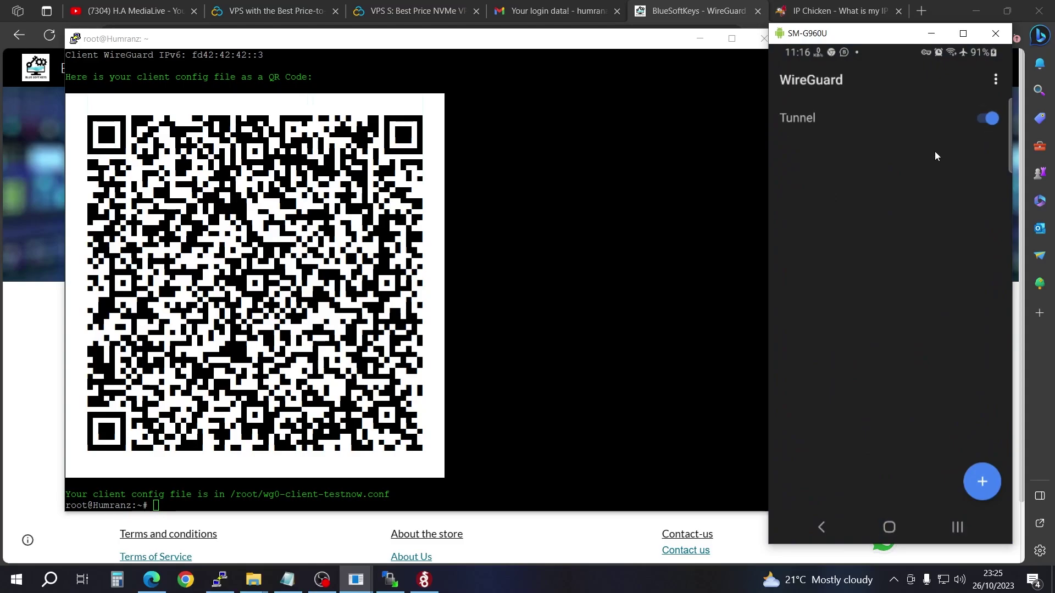
left_click(959, 526)
left_click(901, 245)
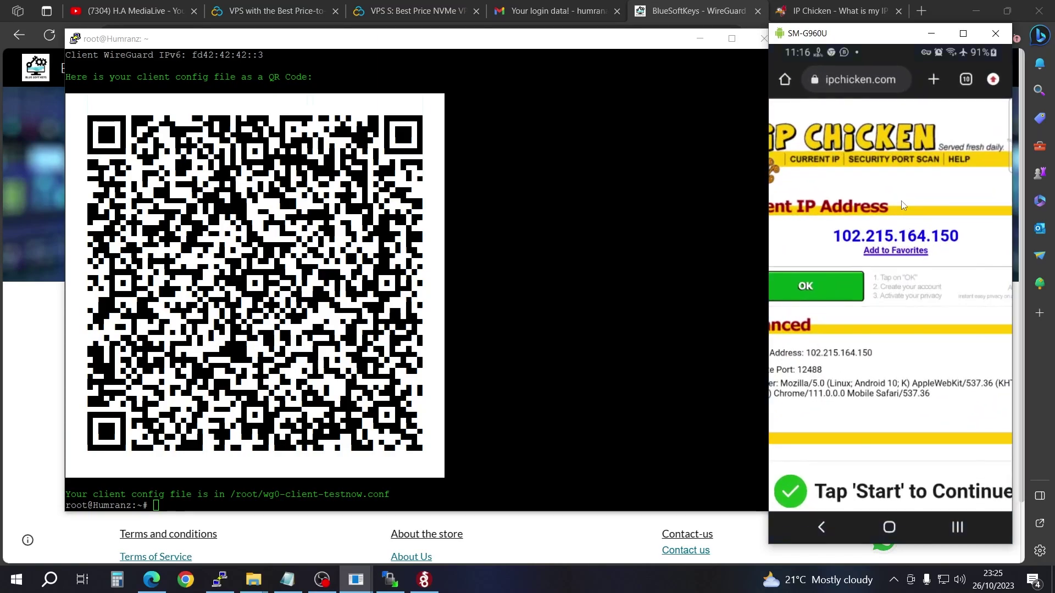
left_click_drag(902, 200, 896, 402)
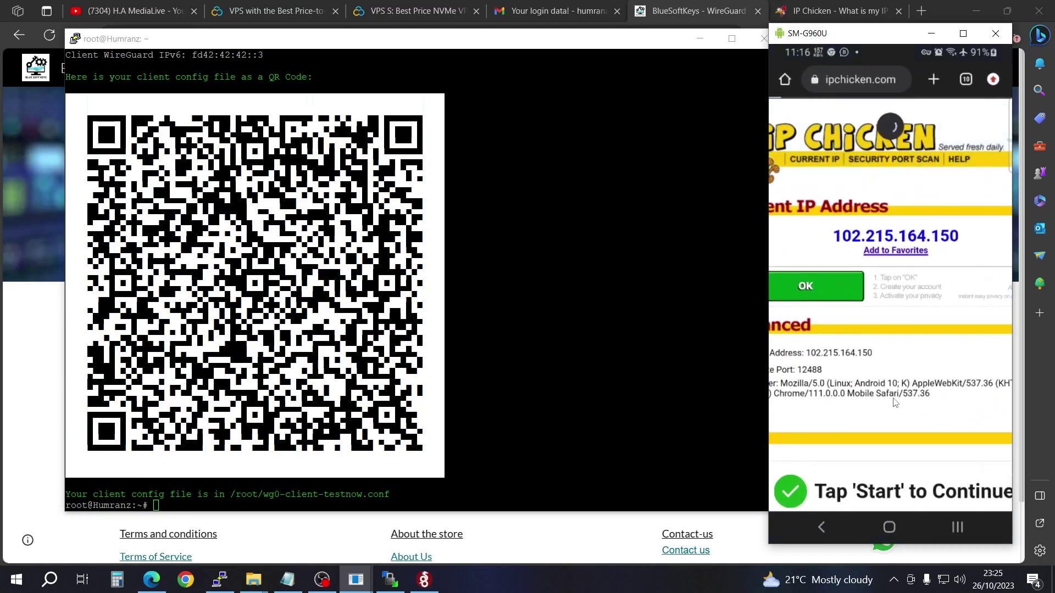